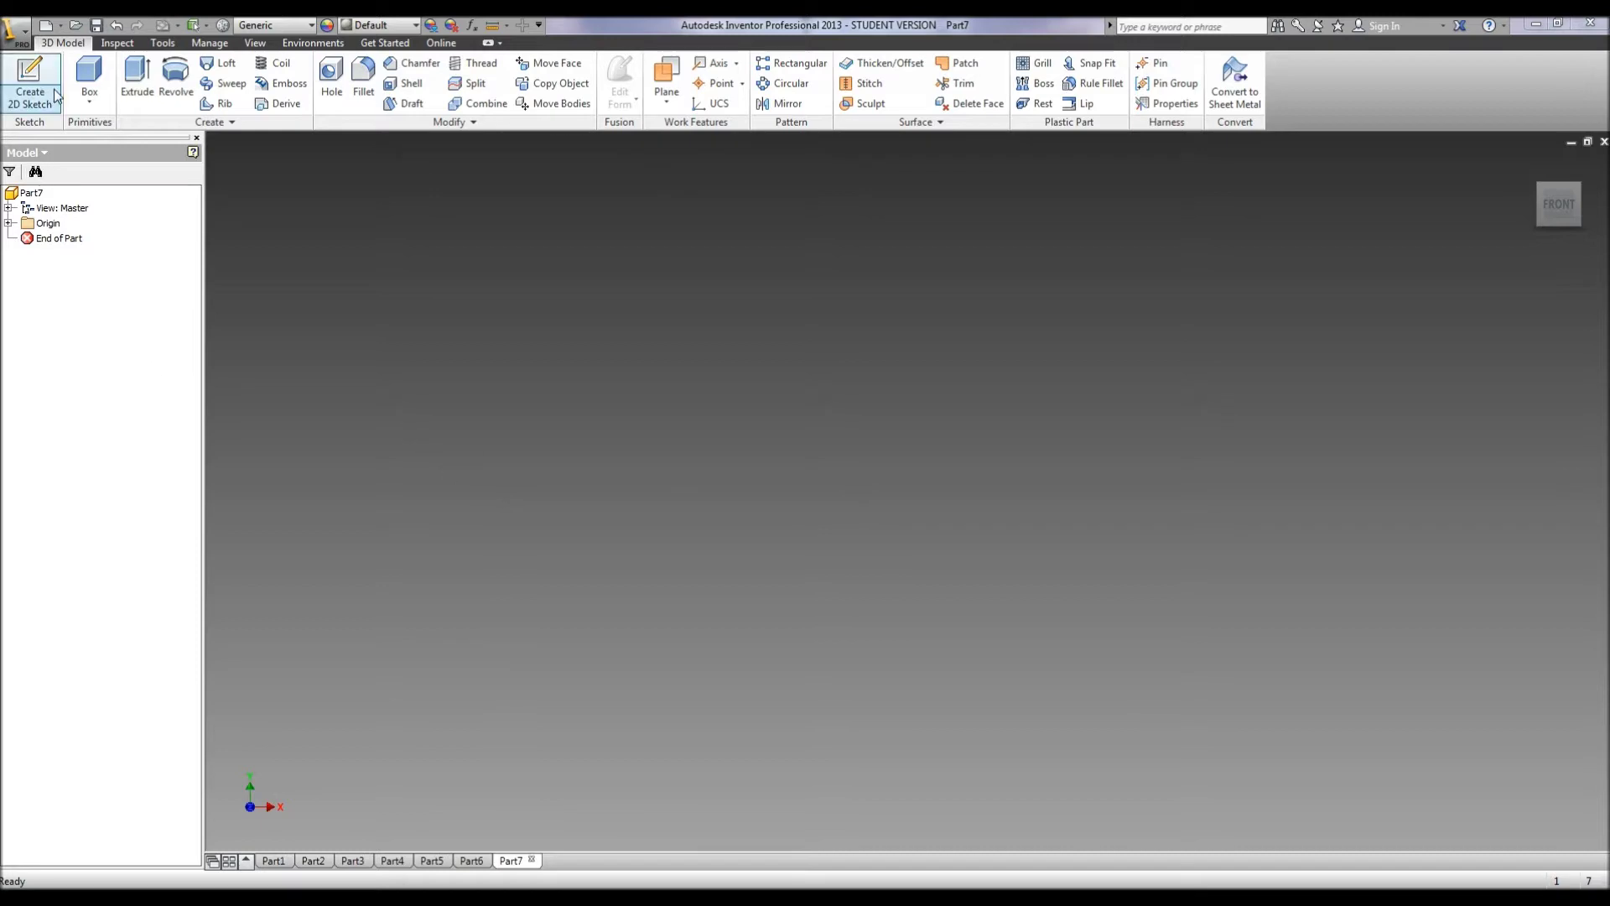
Begin a new 2D sketch in Part7 to bring up the origin planes.
click(34, 73)
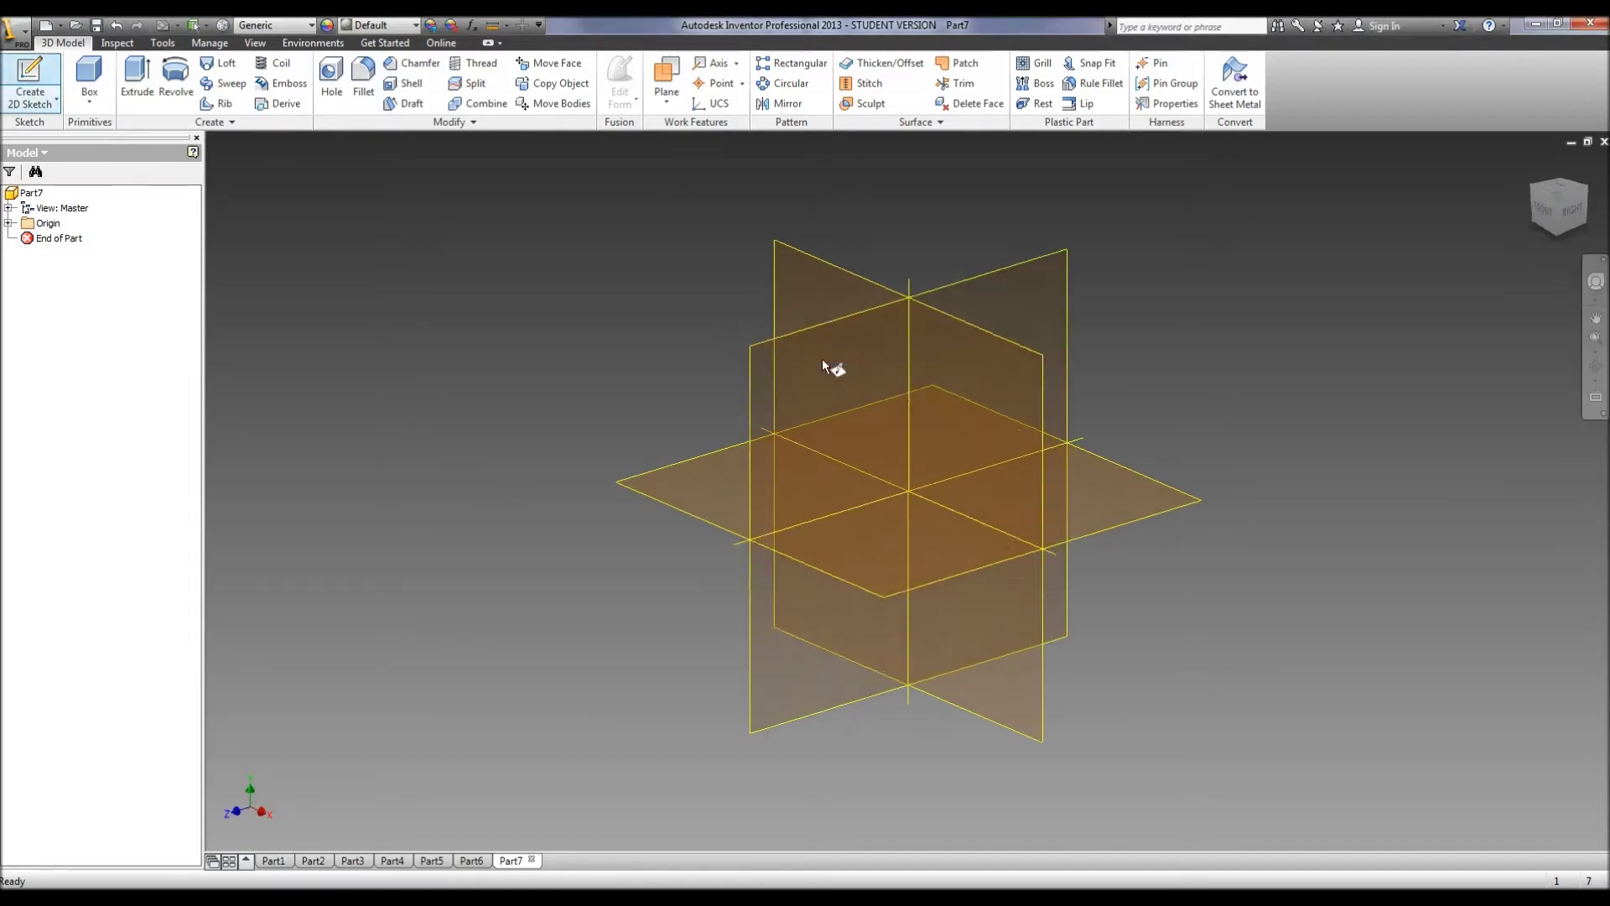
On the front origin plane, sketch a 3.5 in by 0.25 in rectangle from the origin.
click(952, 402)
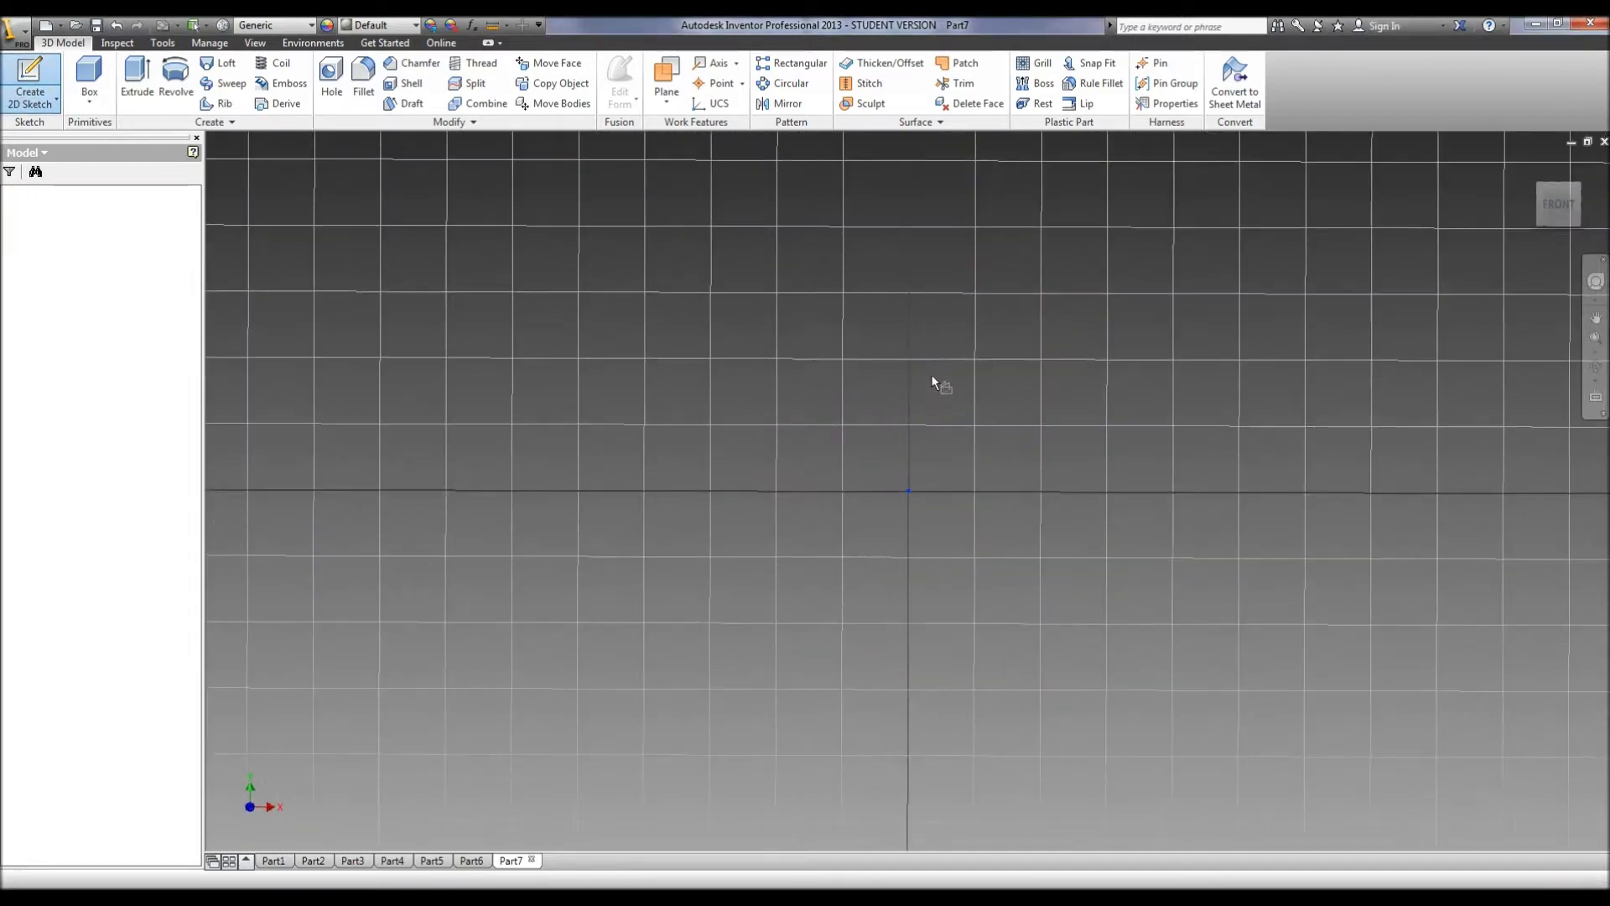
click(140, 74)
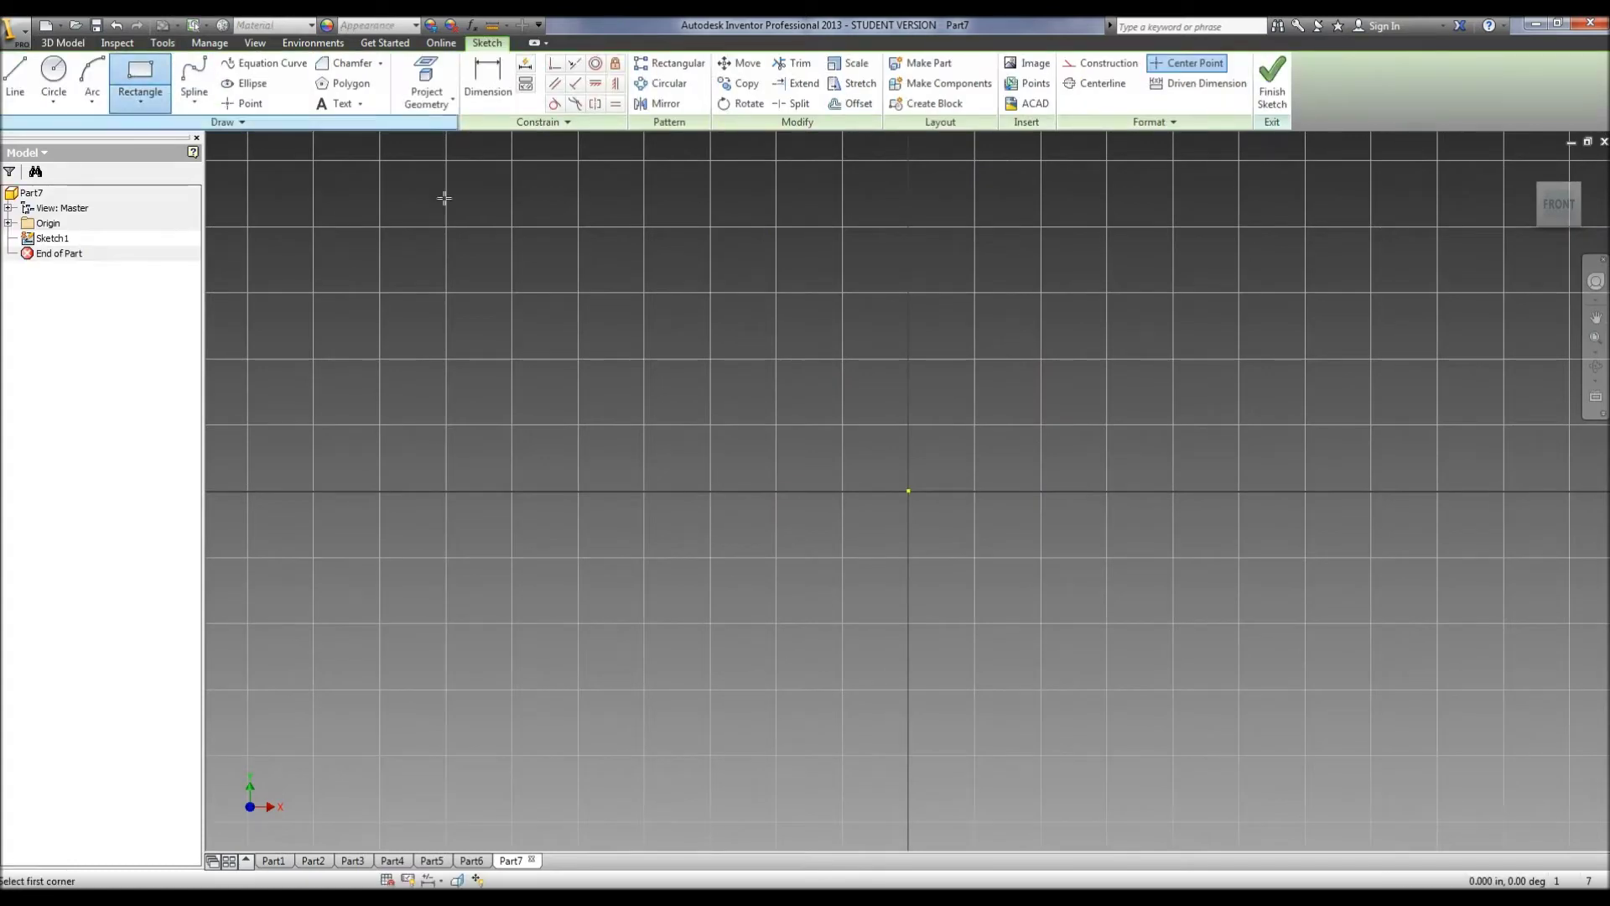
click(907, 490)
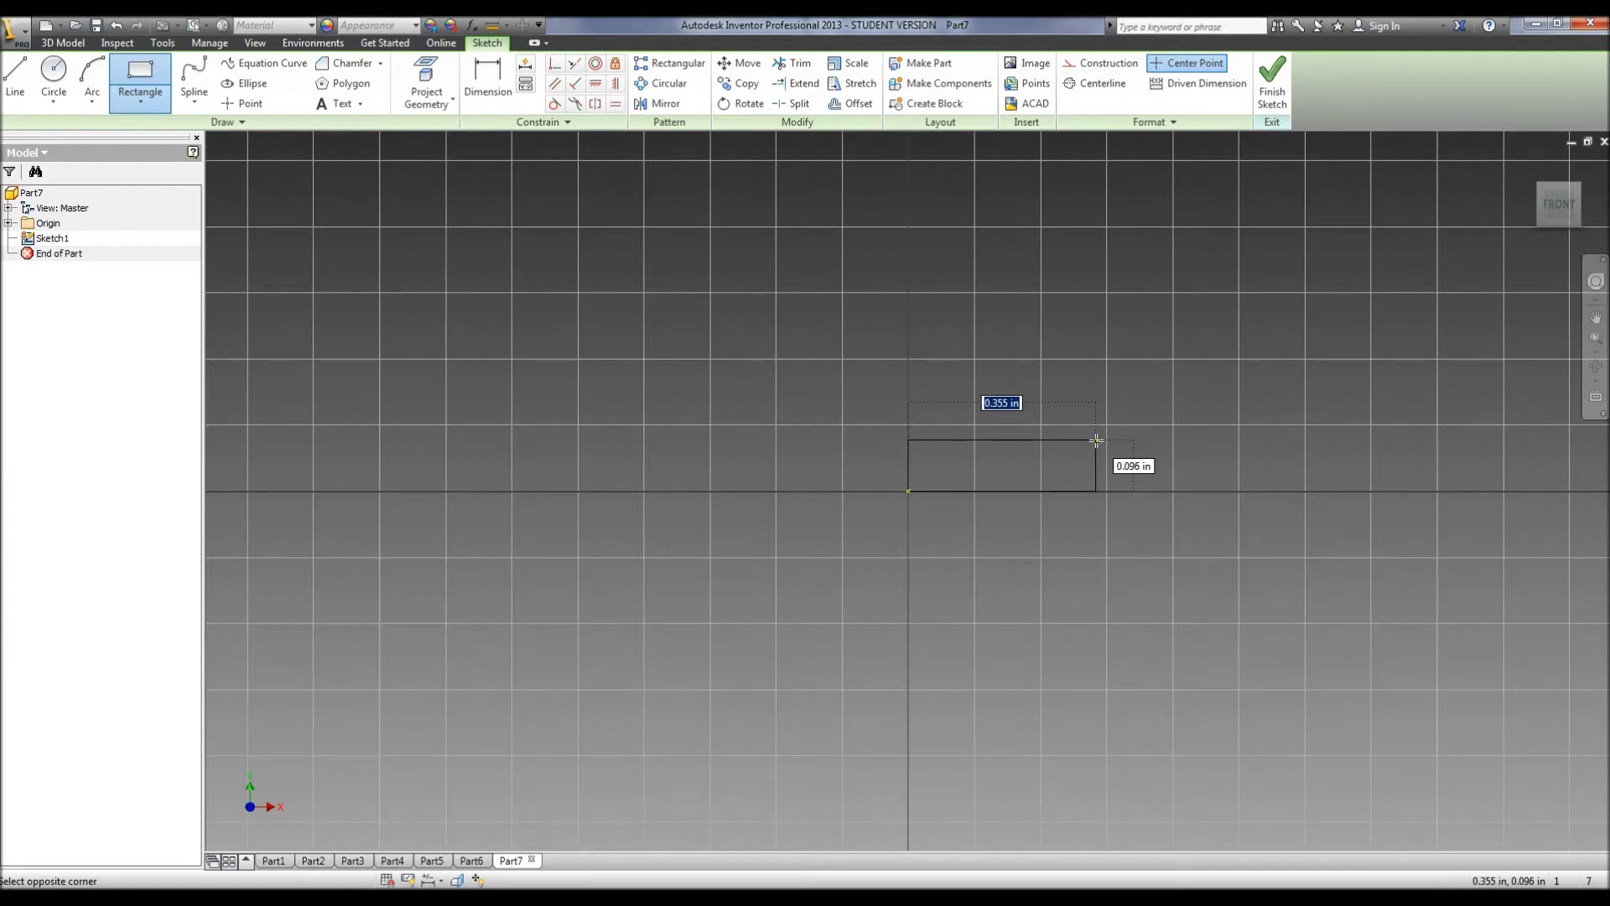
text(3.5)
key(Tab)
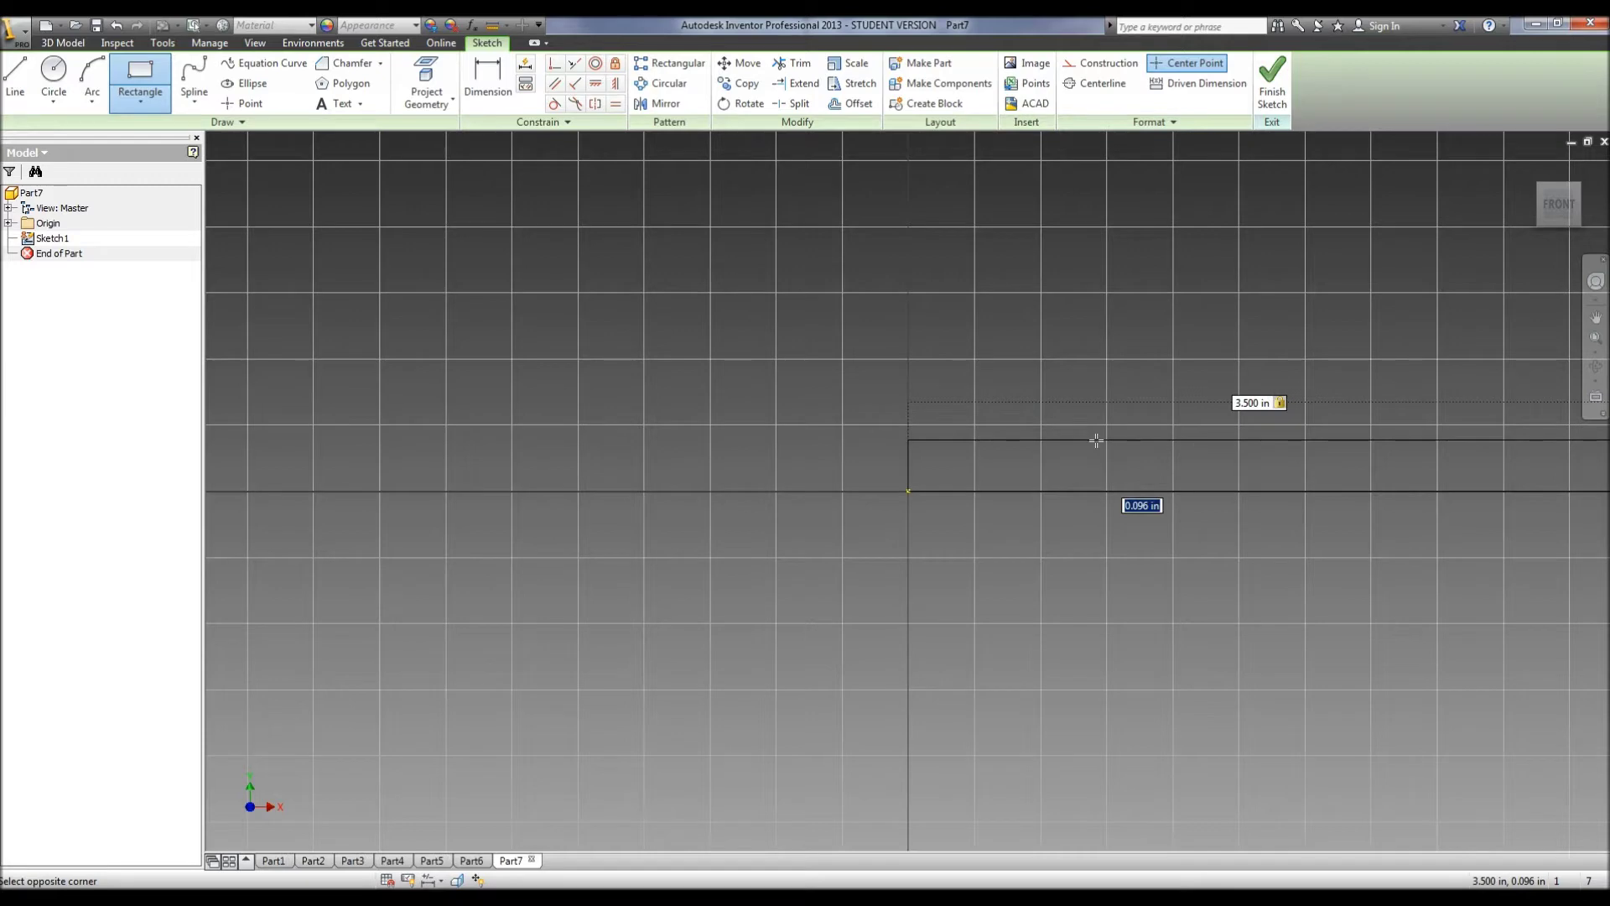
text(.25)
key(Return)
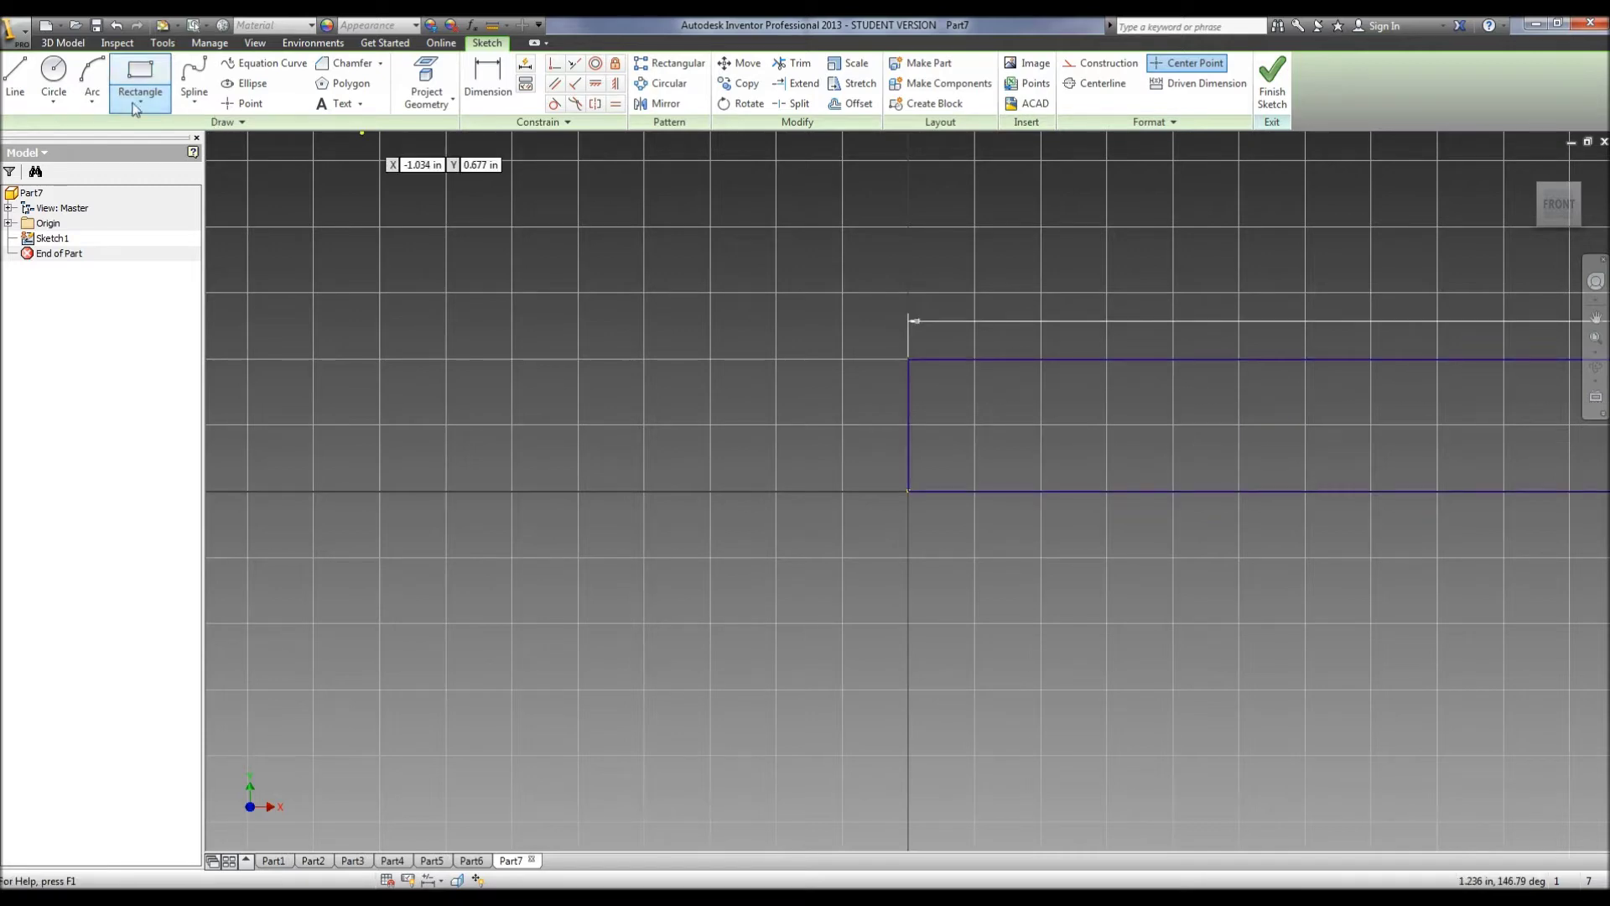
Draw a .375 diameter circle centred on the rectangle's left end.
click(54, 75)
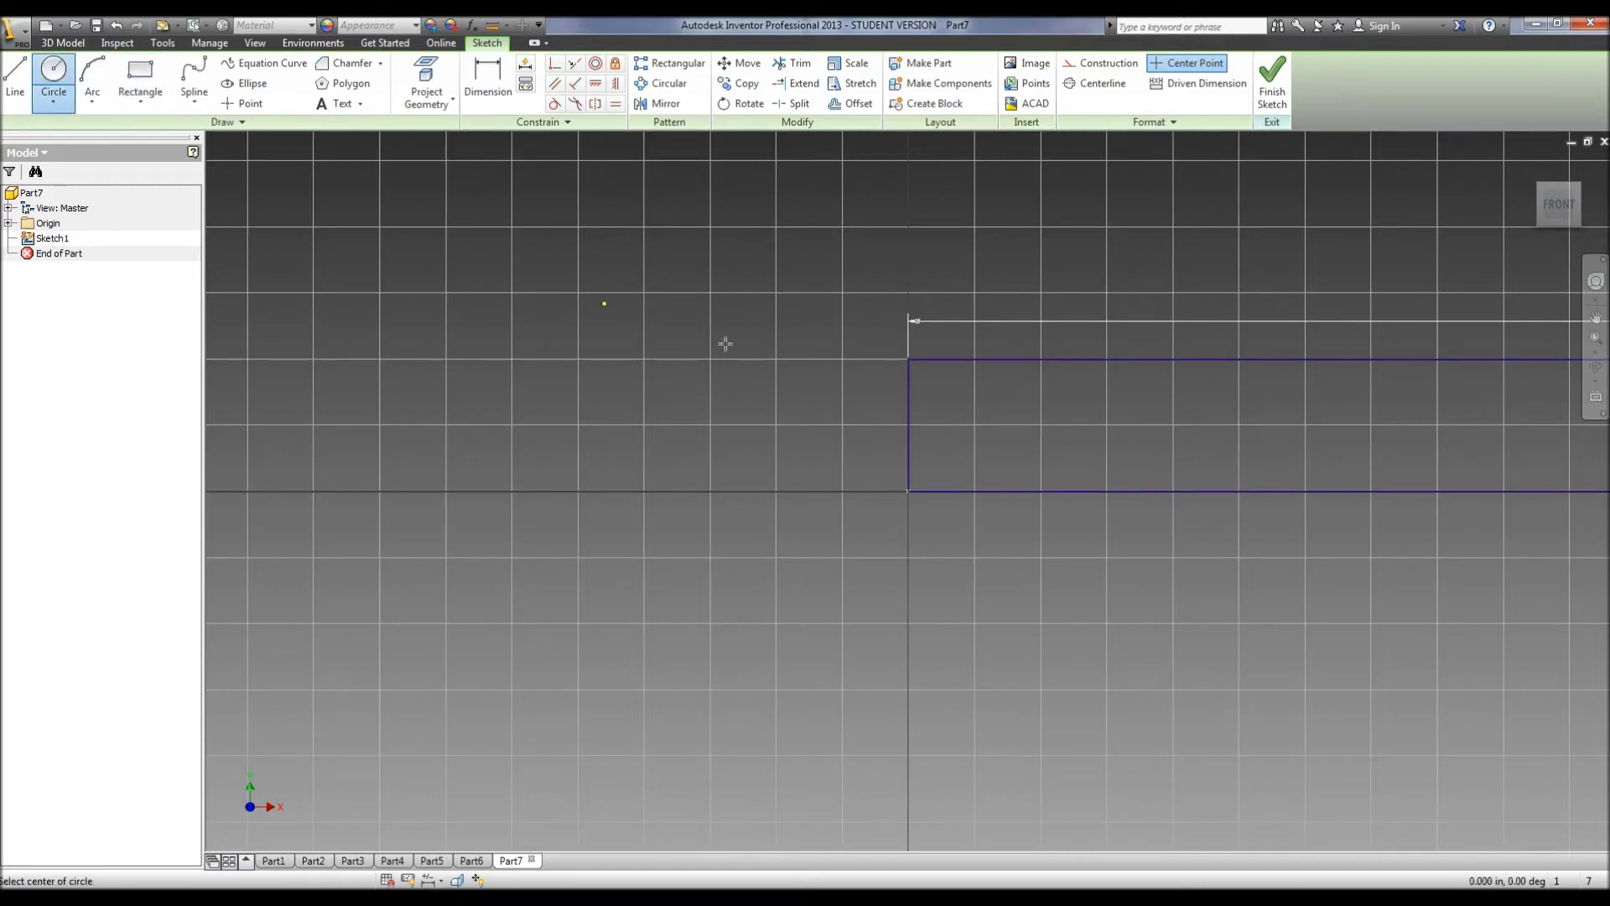
click(908, 425)
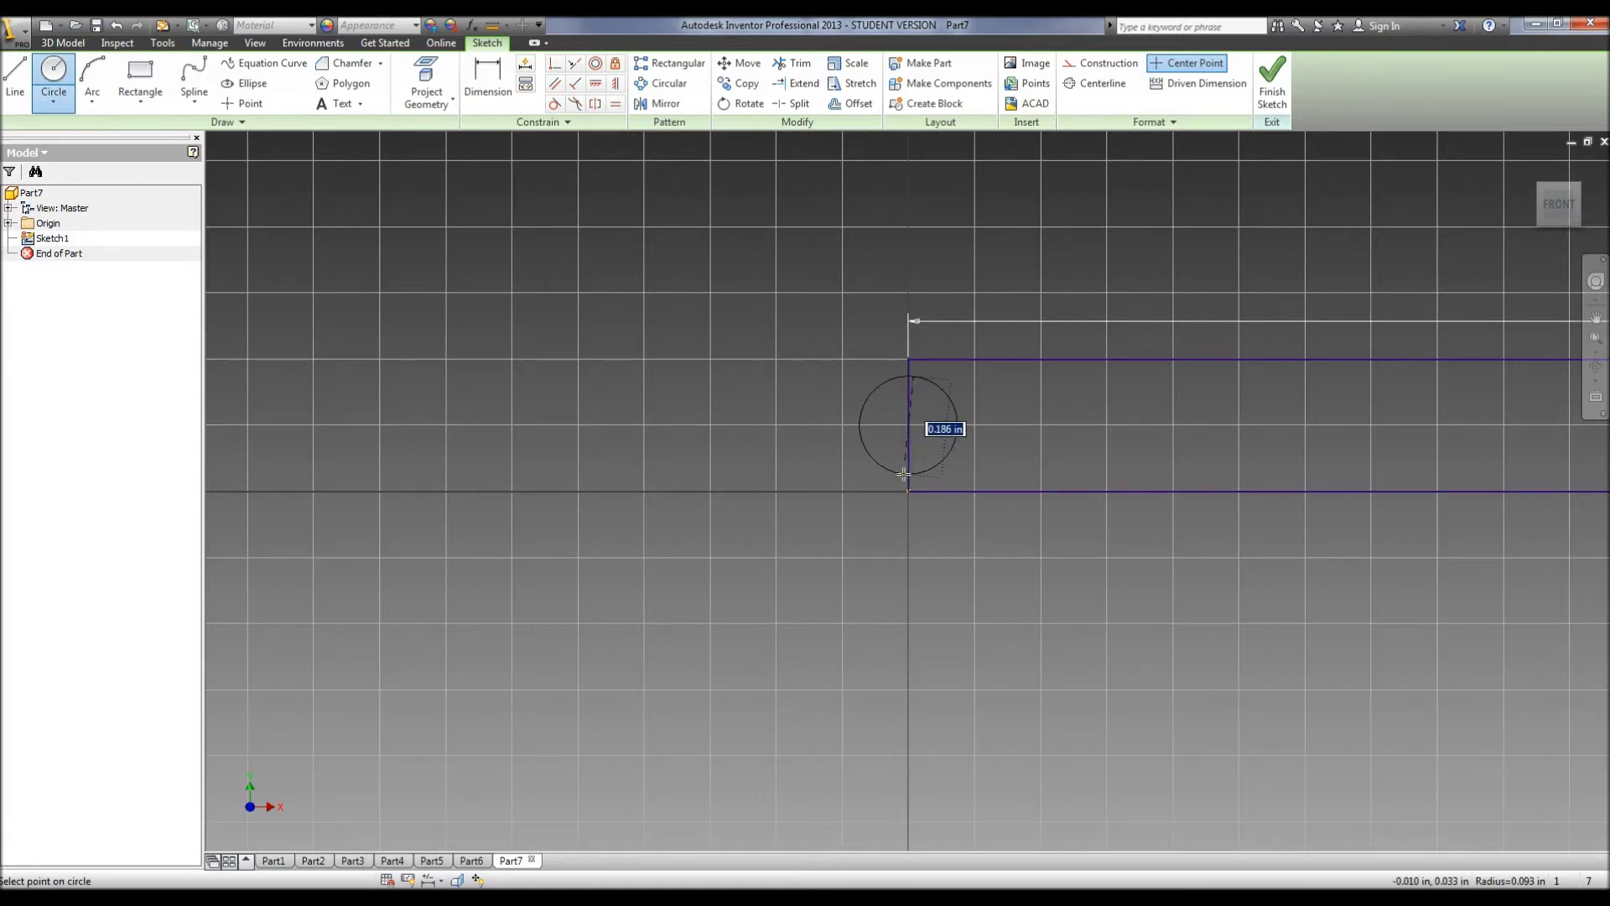
text(.)
text(1875*2)
key(Return)
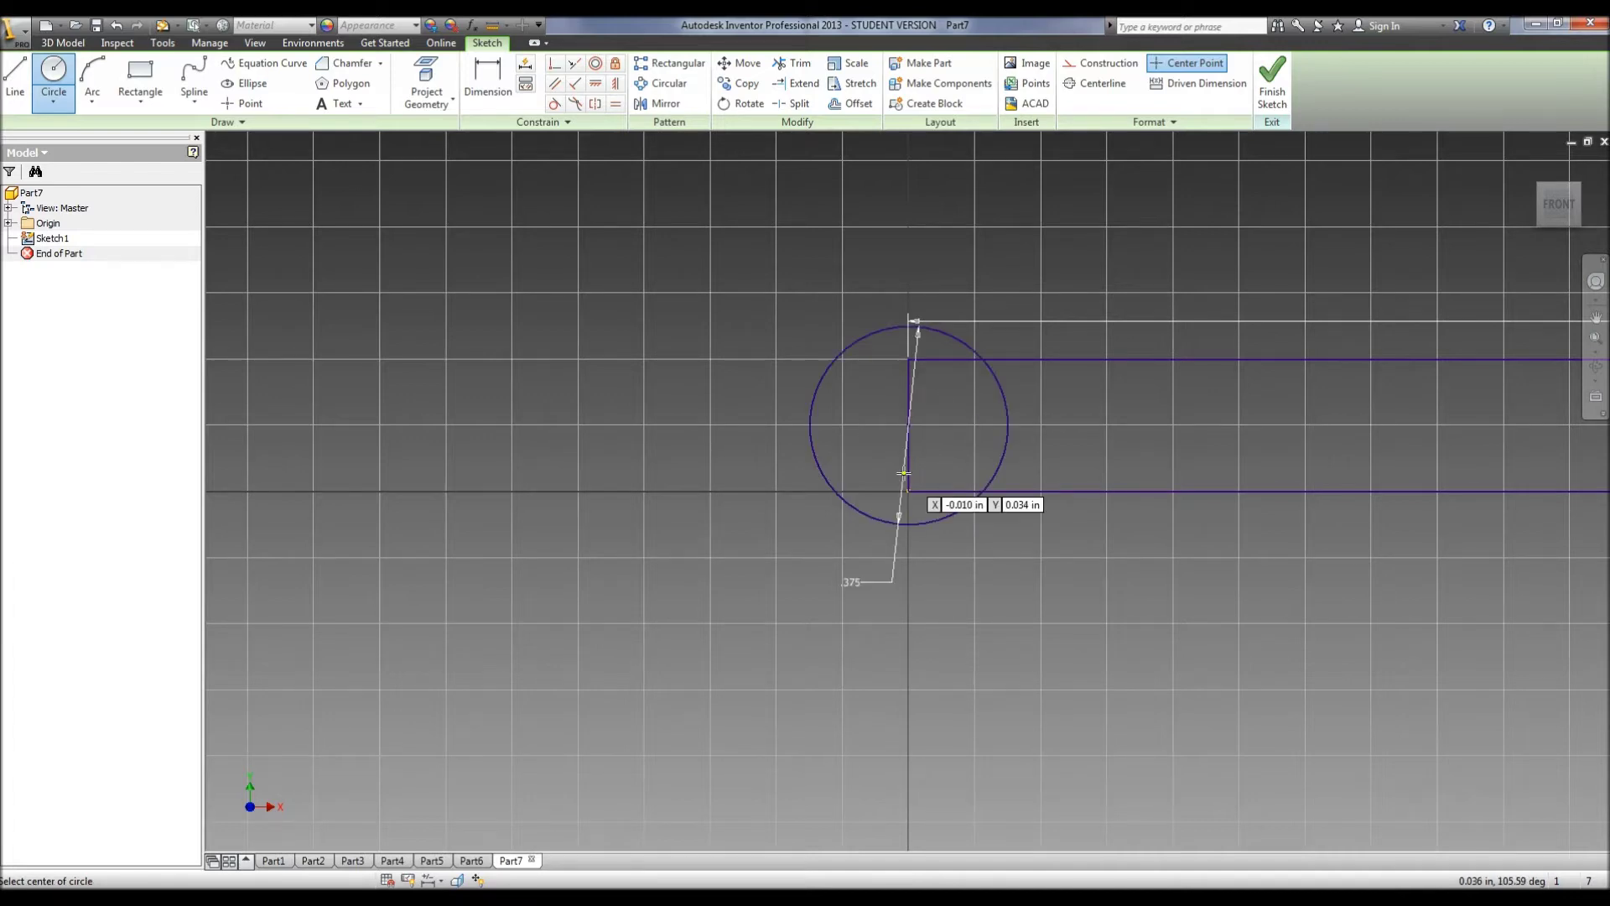
scroll(1174, 492, down, 8)
scroll(1500, 471, up, 6)
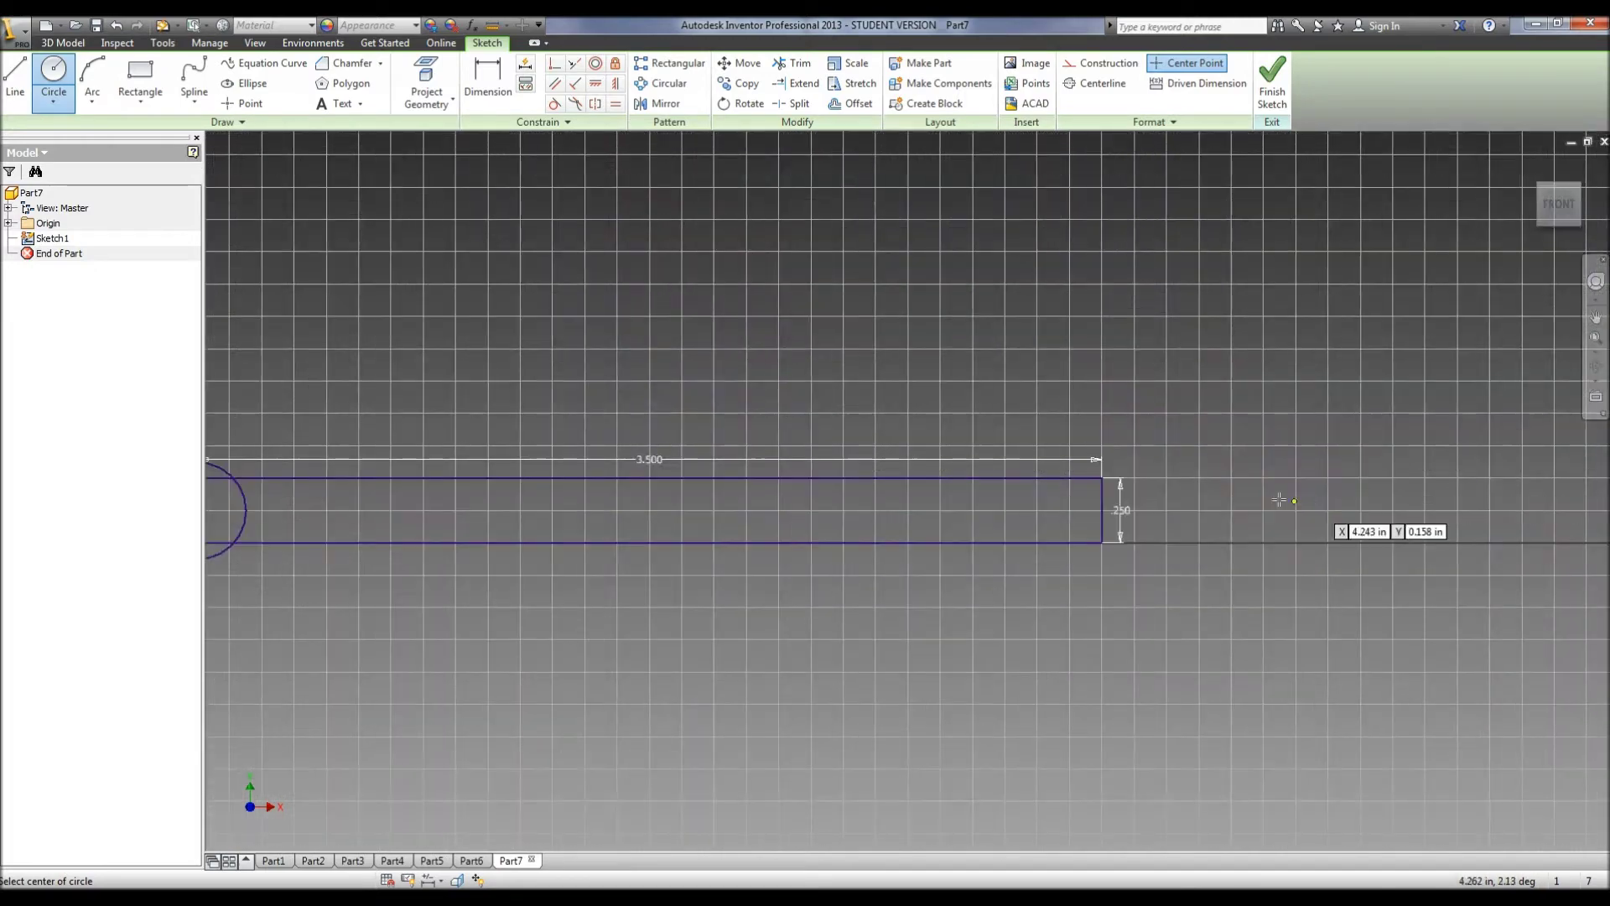
Add a matching .375 diameter circle at the rectangle's right-end midpoint.
click(1102, 510)
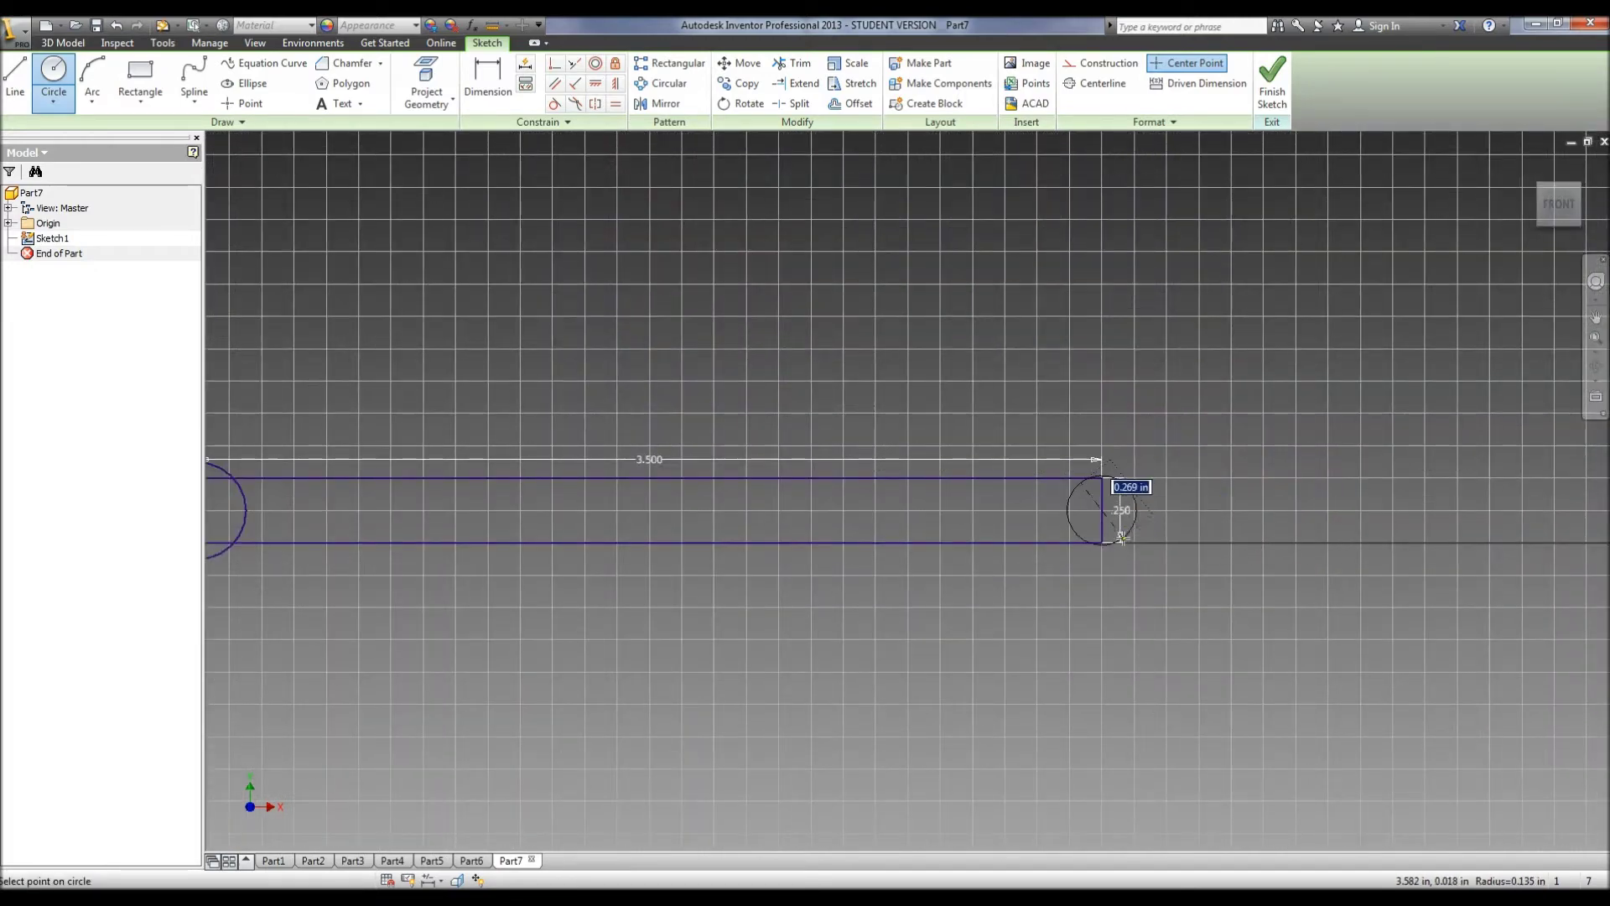
text(.1875*2)
key(Return)
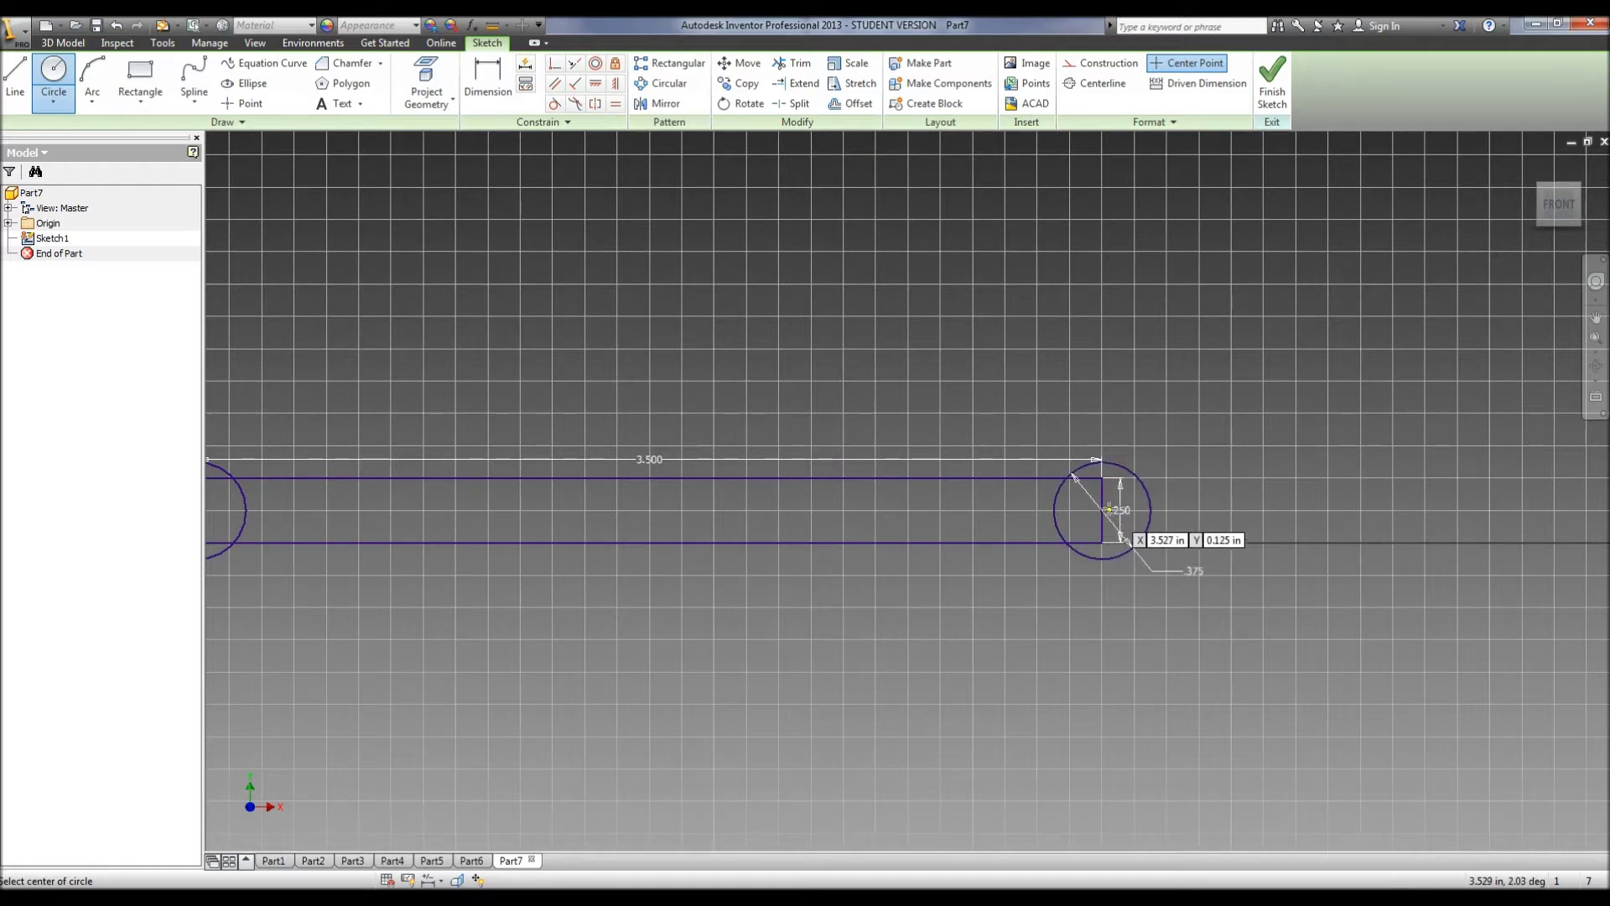
click(1102, 510)
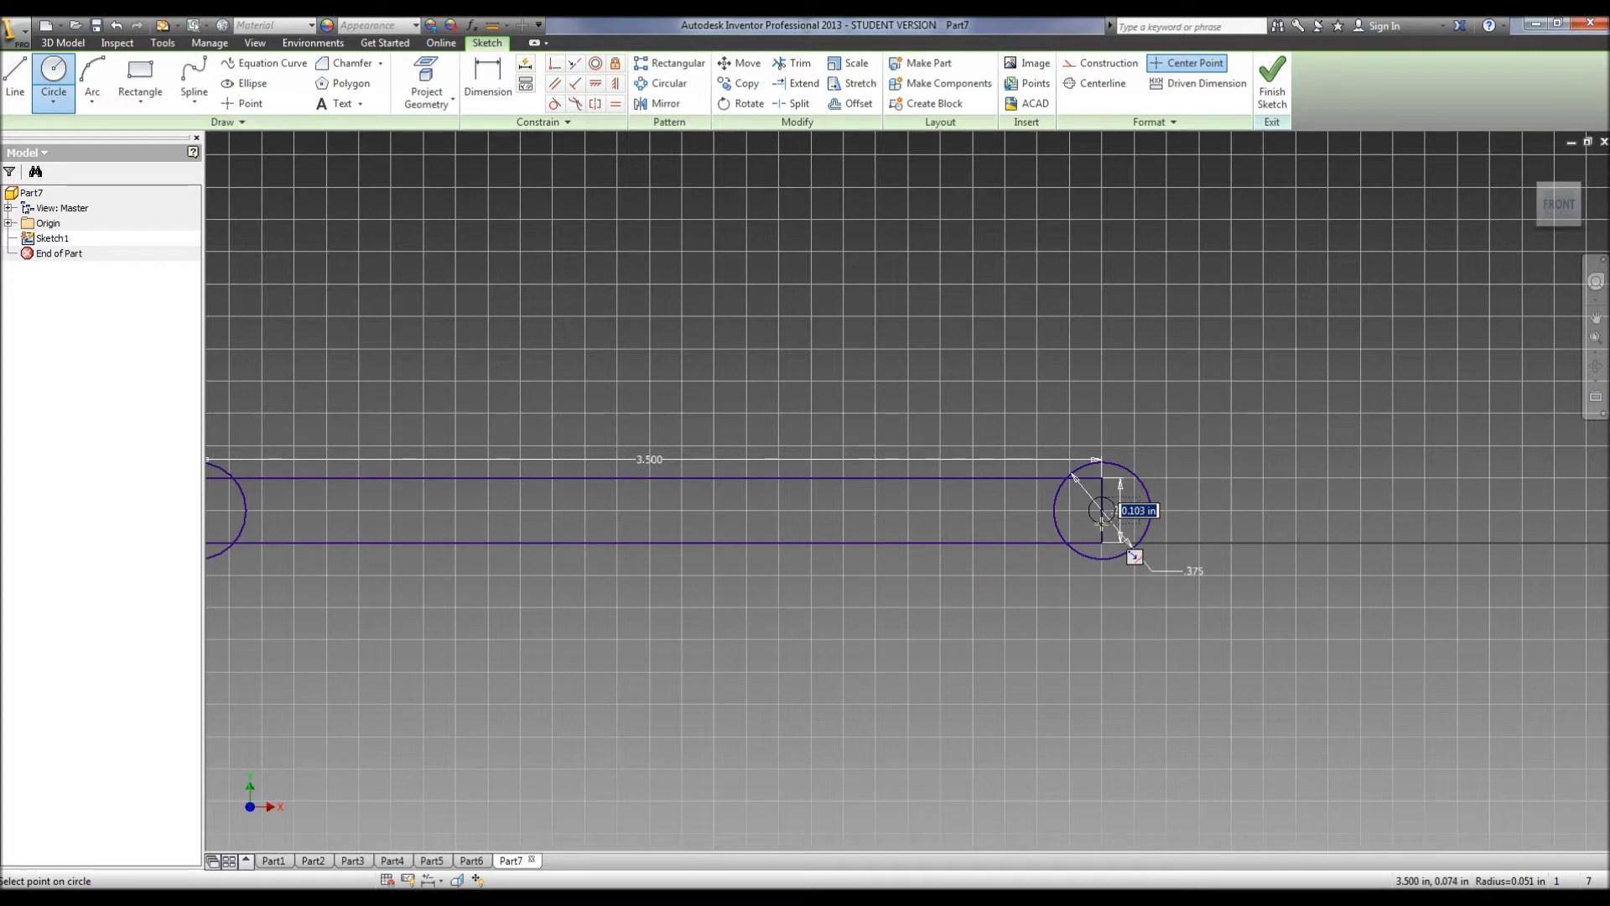
key(Escape)
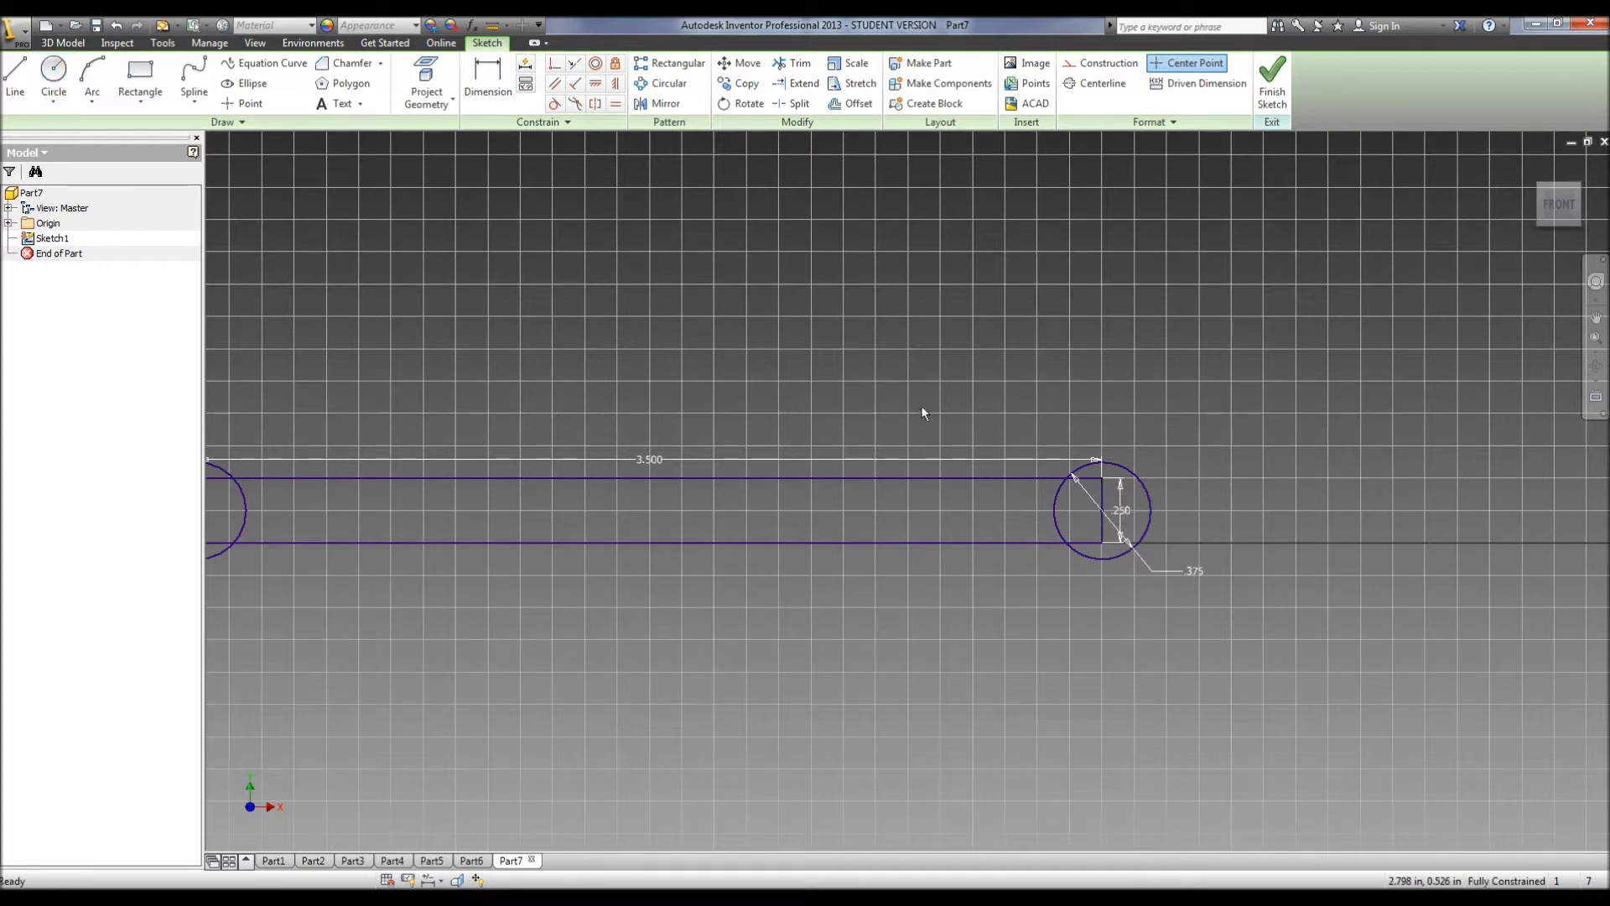
click(792, 65)
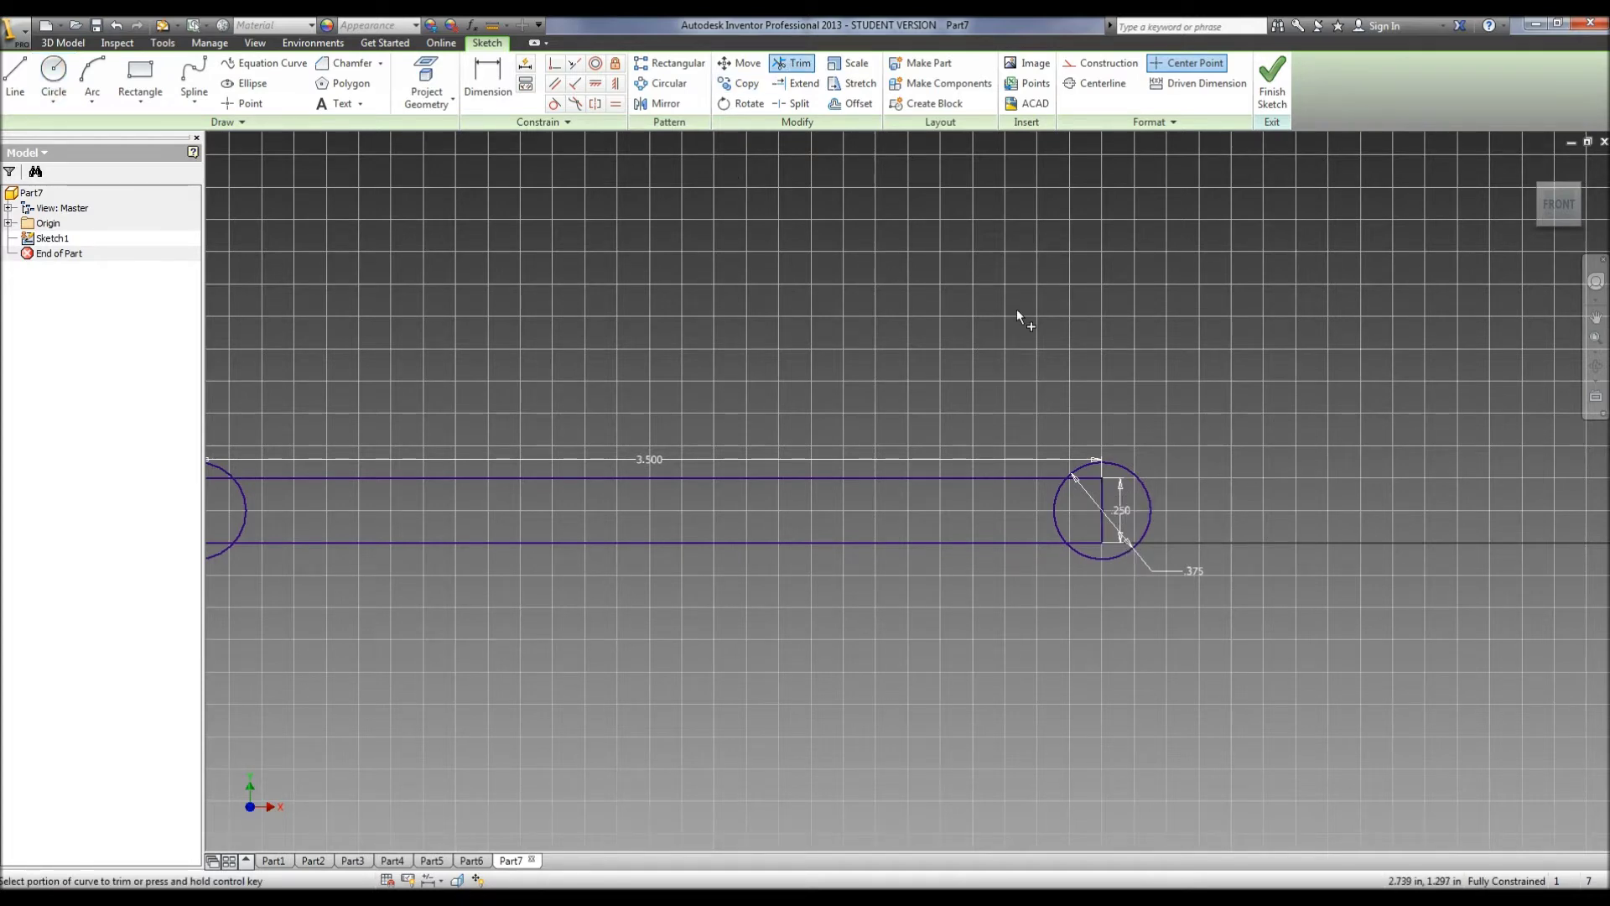
Attempt to trim the right end line, then delete the .250 height dimension.
click(1101, 507)
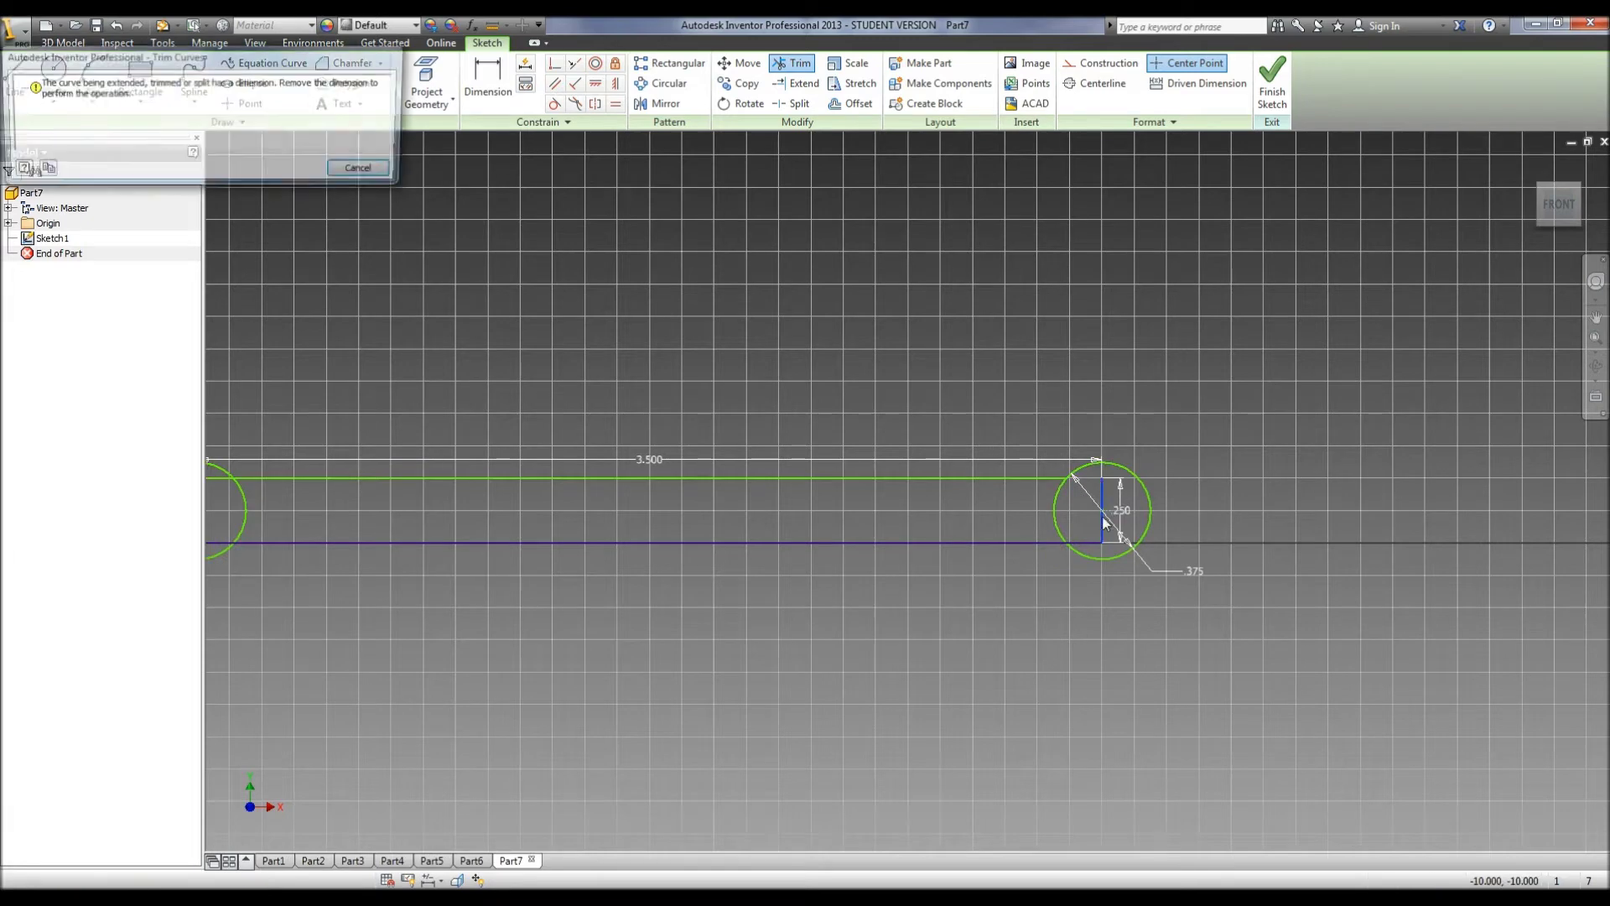
click(380, 173)
right_click(612, 270)
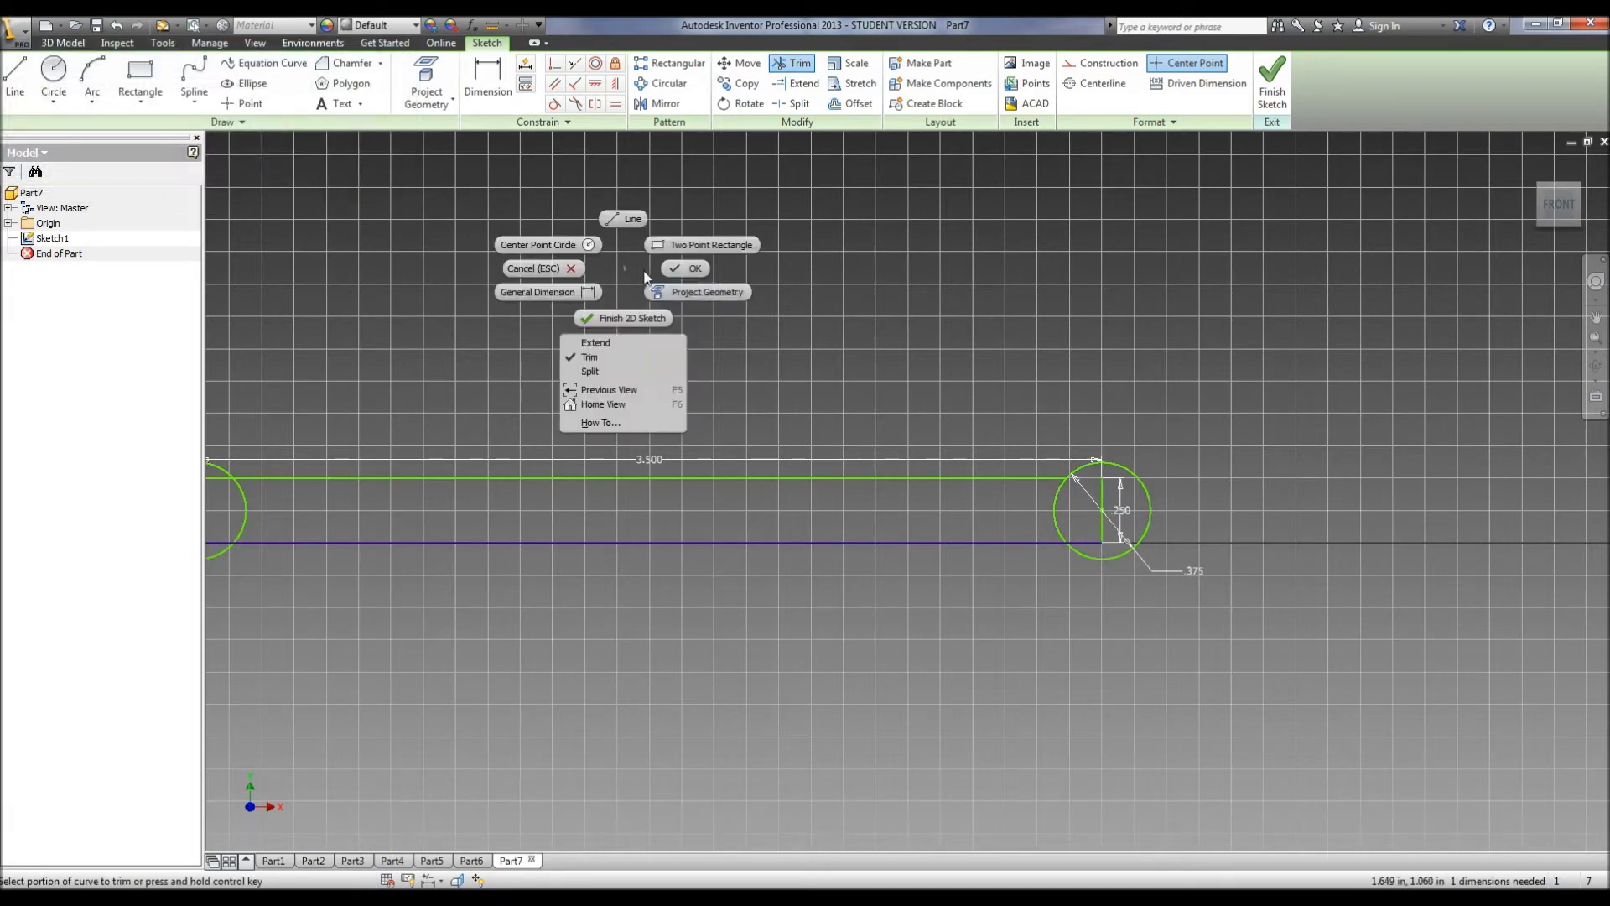
key(Escape)
click(1122, 510)
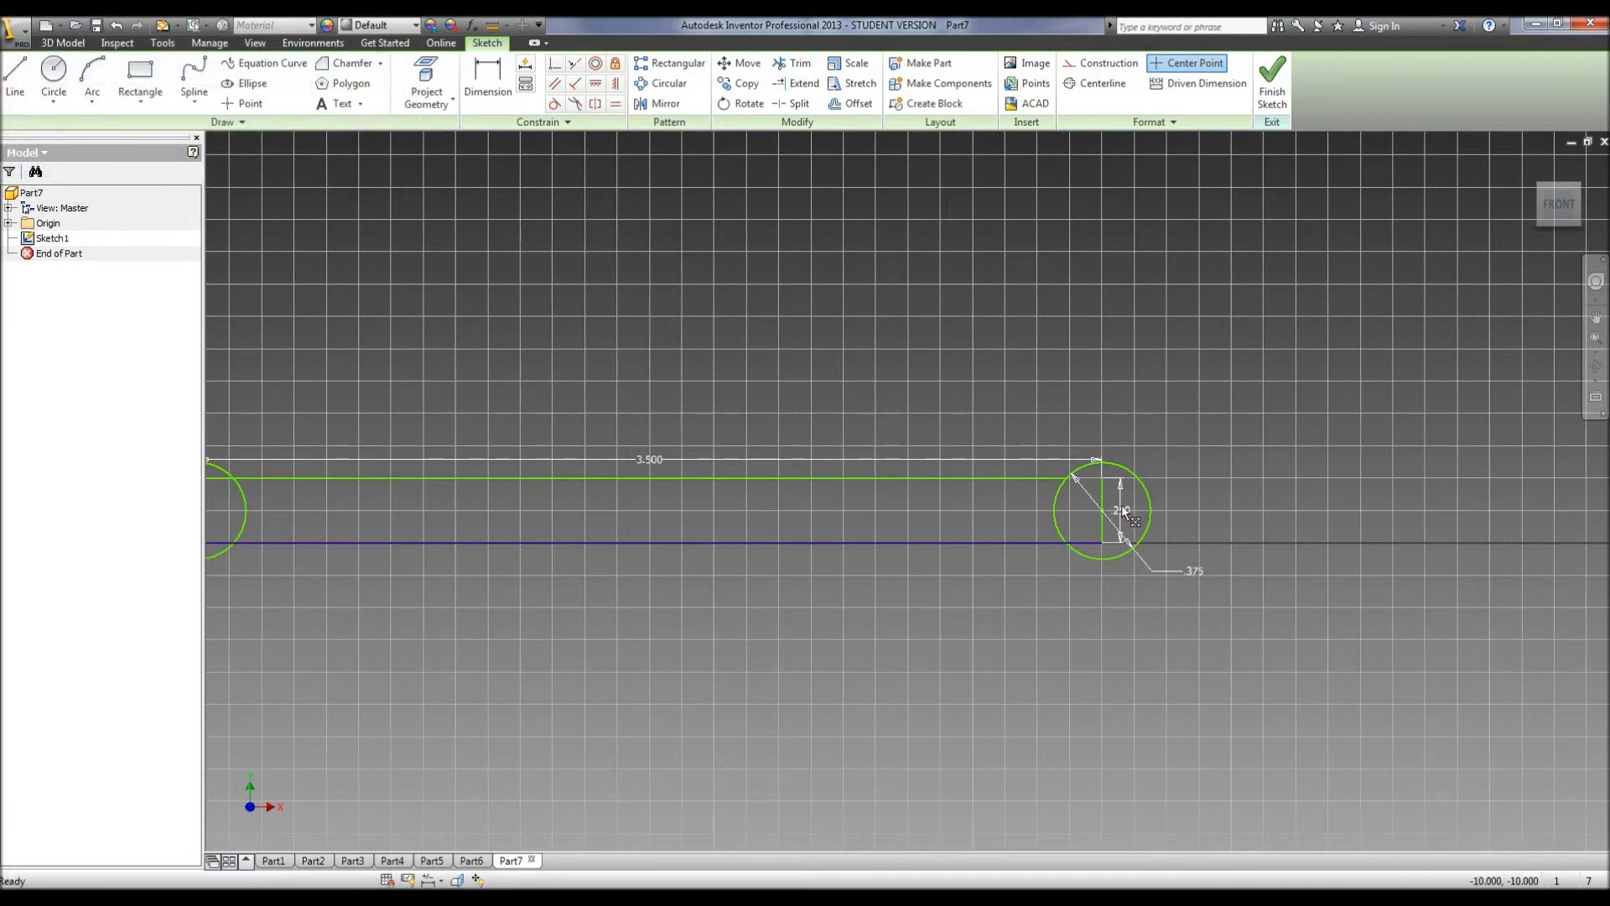
key(Delete)
Trim the vertical end line inside the right circle.
click(792, 63)
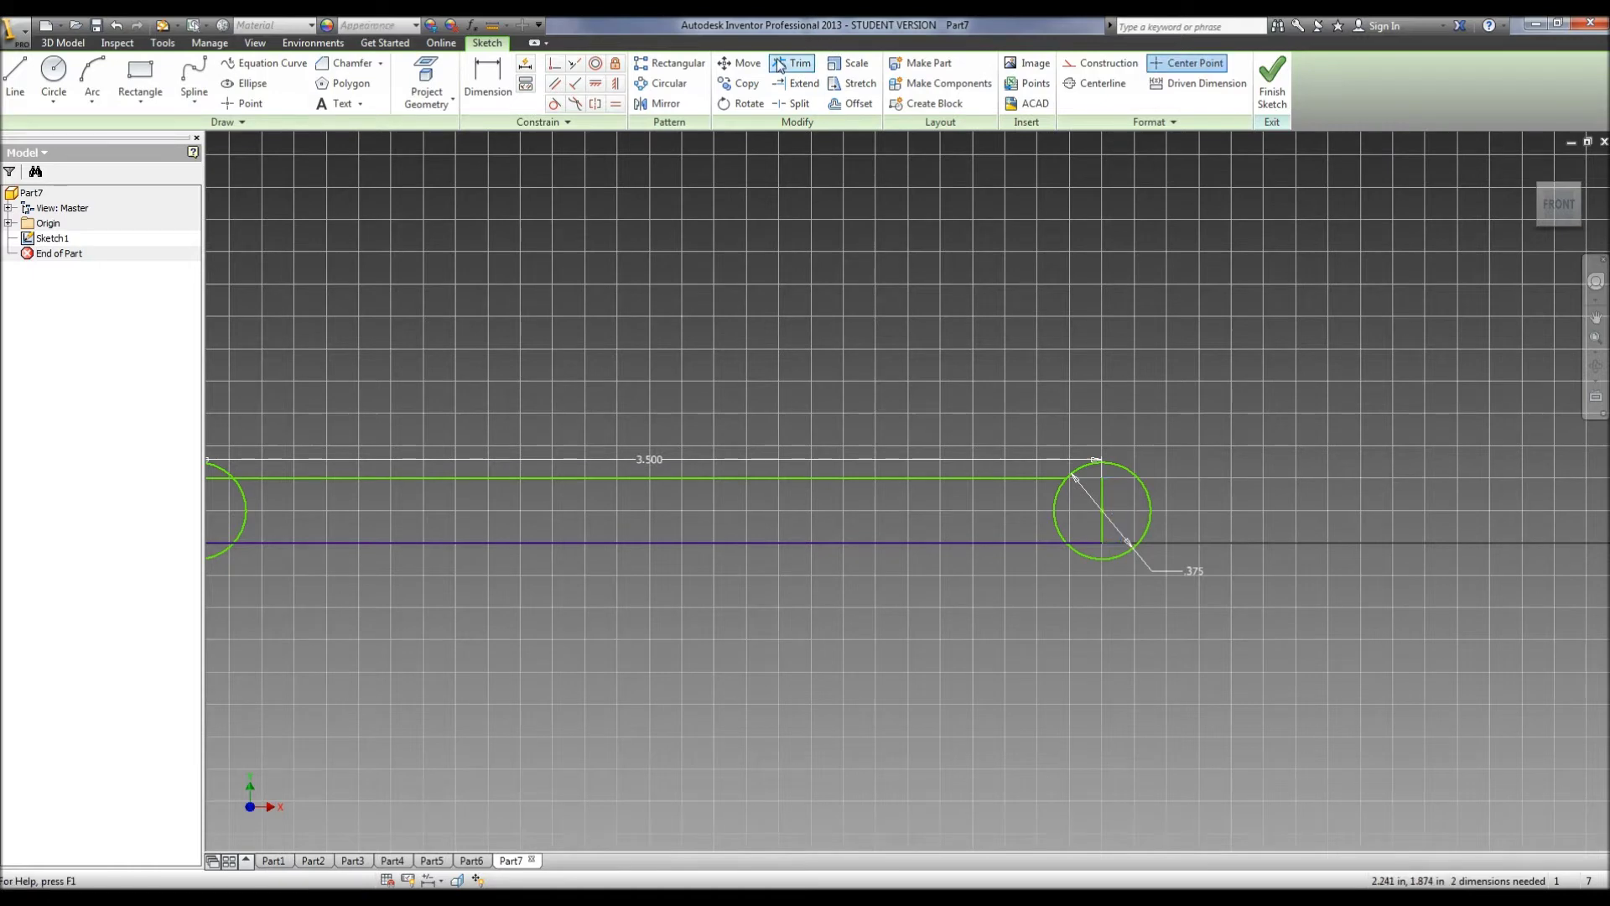
click(1104, 515)
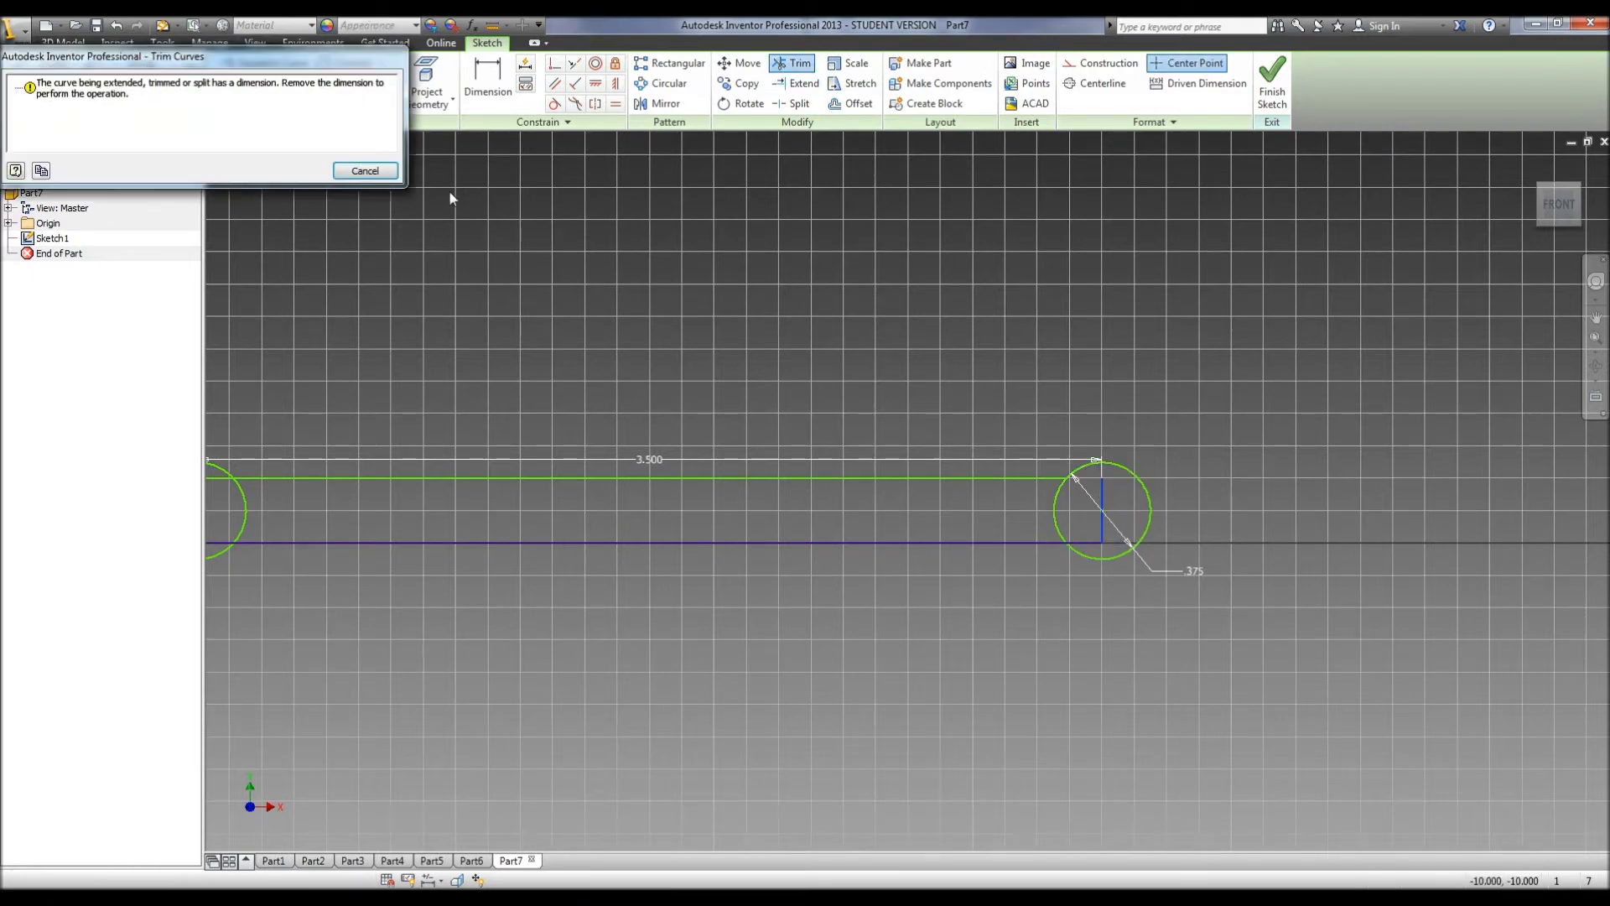
click(364, 170)
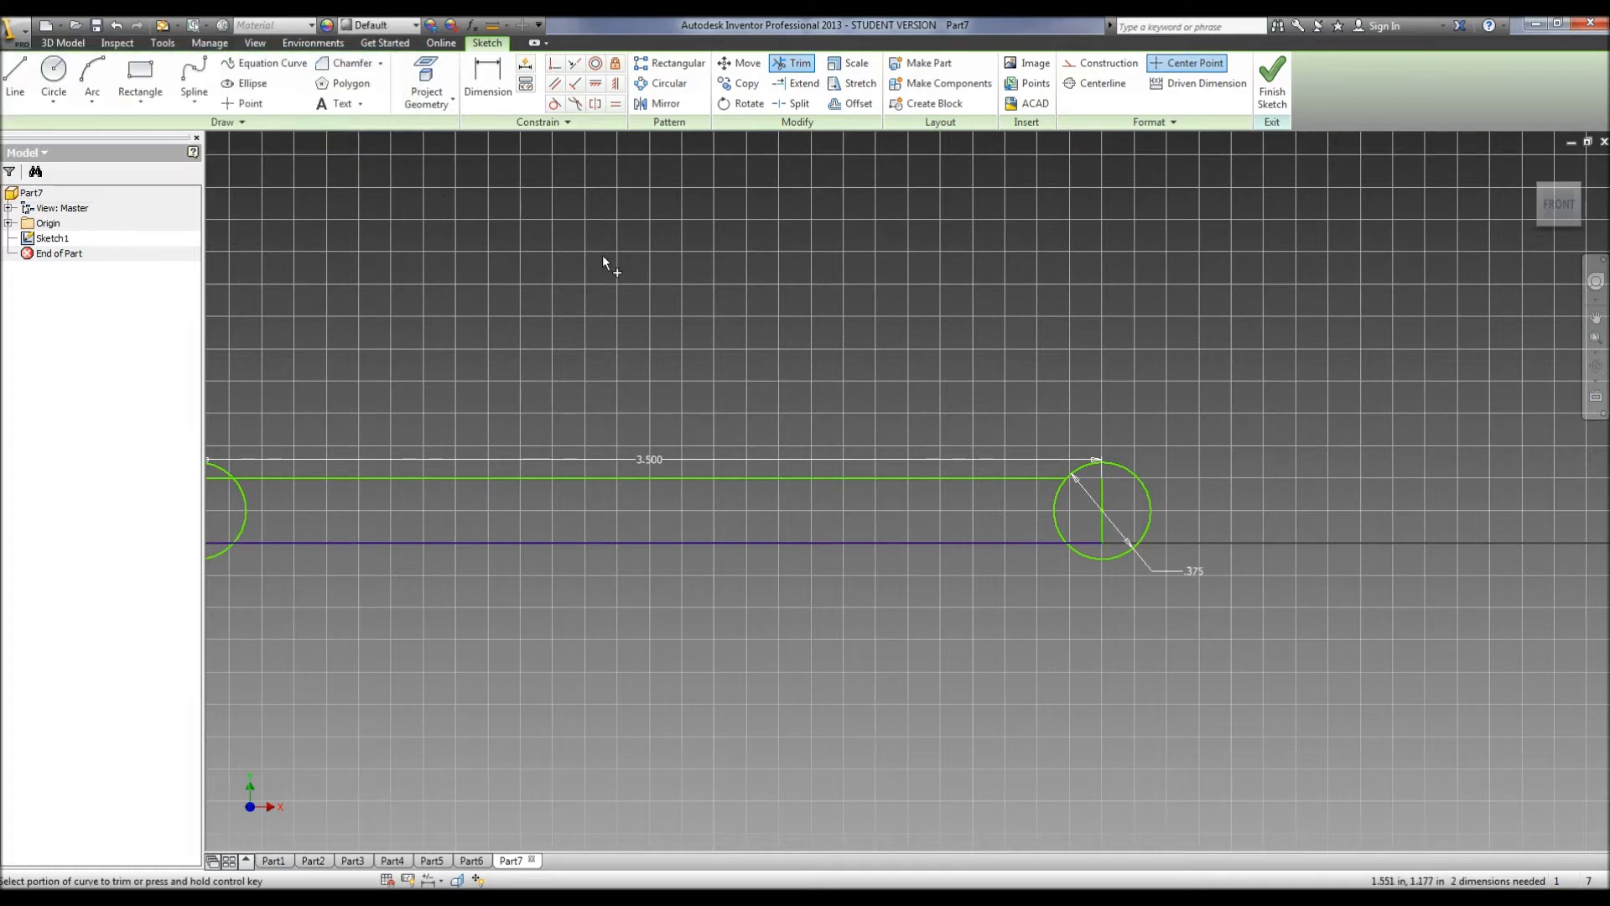
scroll(602, 255, up, 5)
scroll(847, 294, down, 3)
right_click(846, 369)
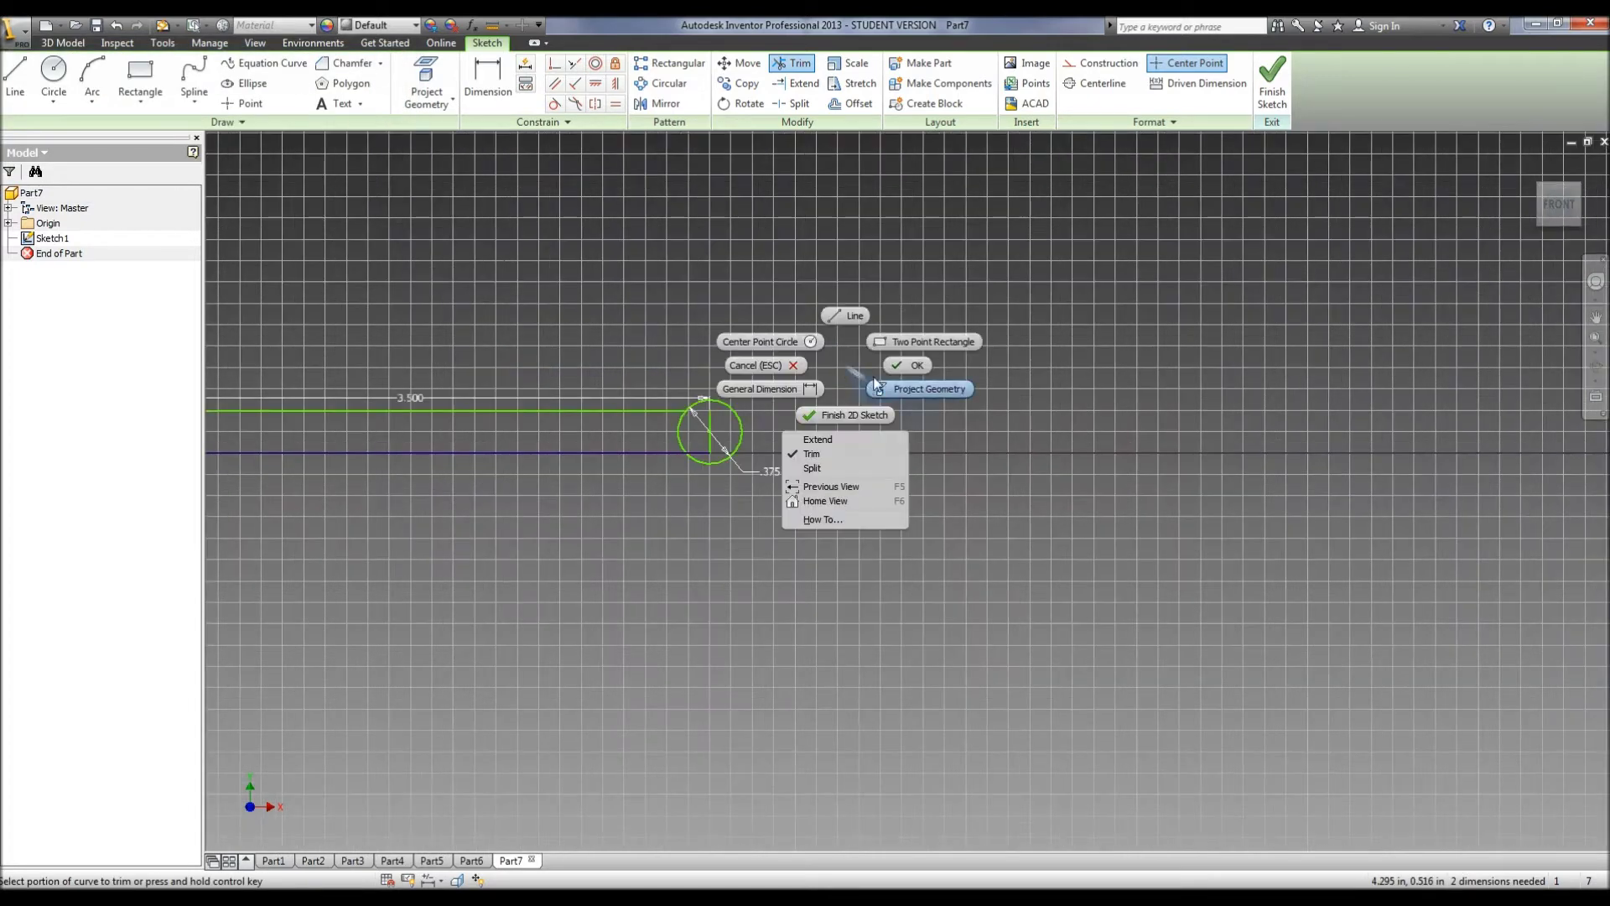
click(760, 393)
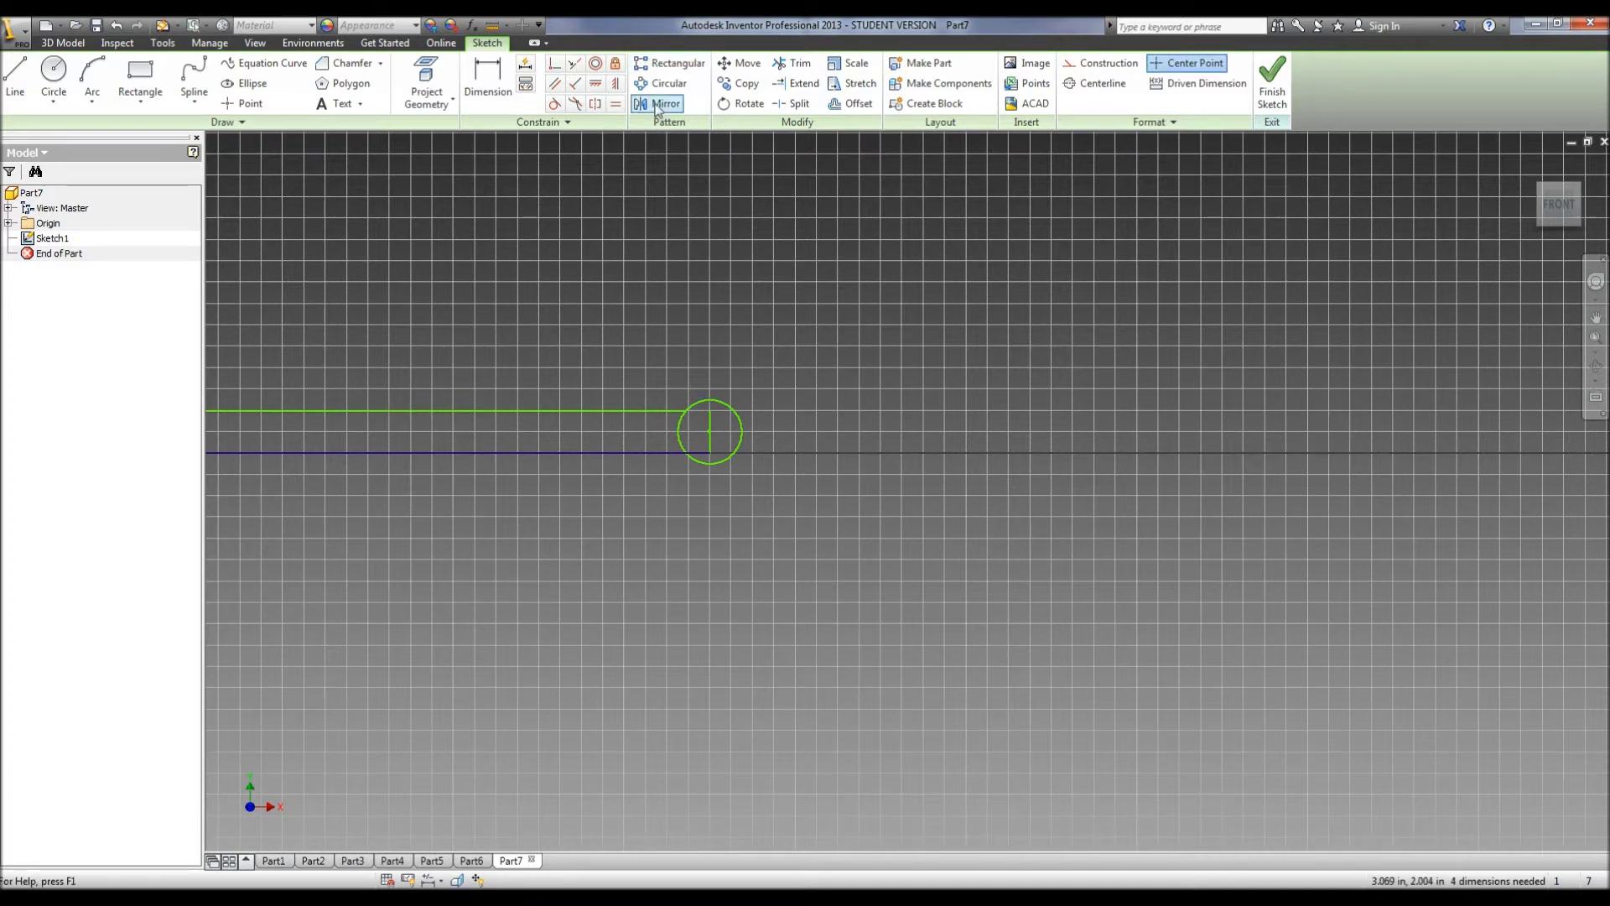
Trim the inner arcs and line segments inside both end circles.
click(790, 67)
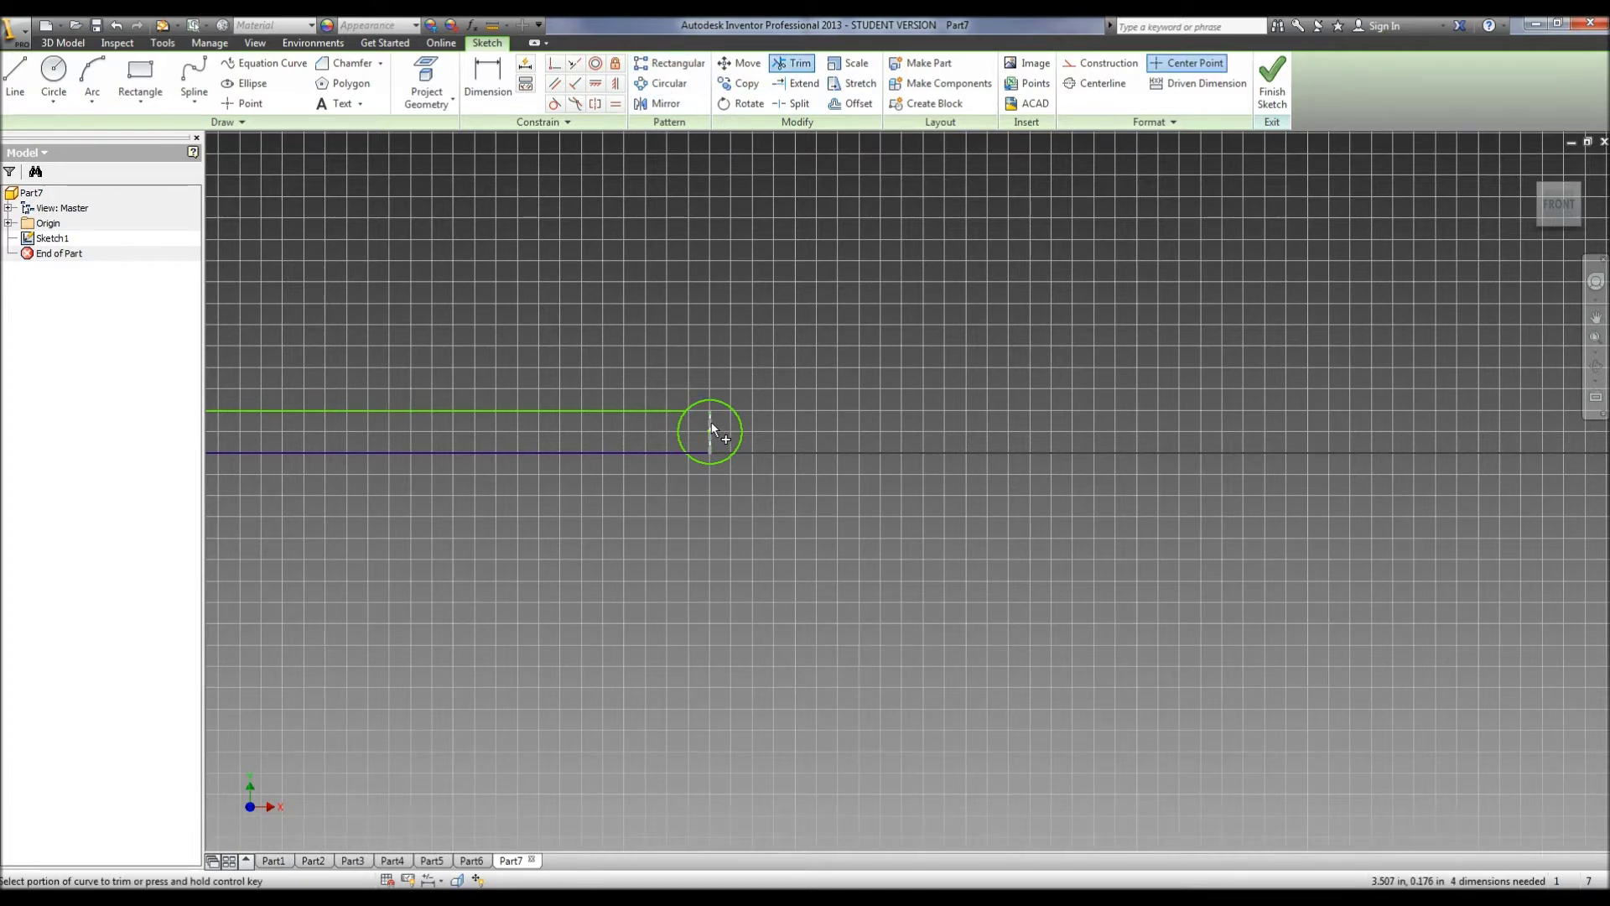
click(711, 428)
click(676, 431)
scroll(418, 438, down, 5)
scroll(384, 426, up, 5)
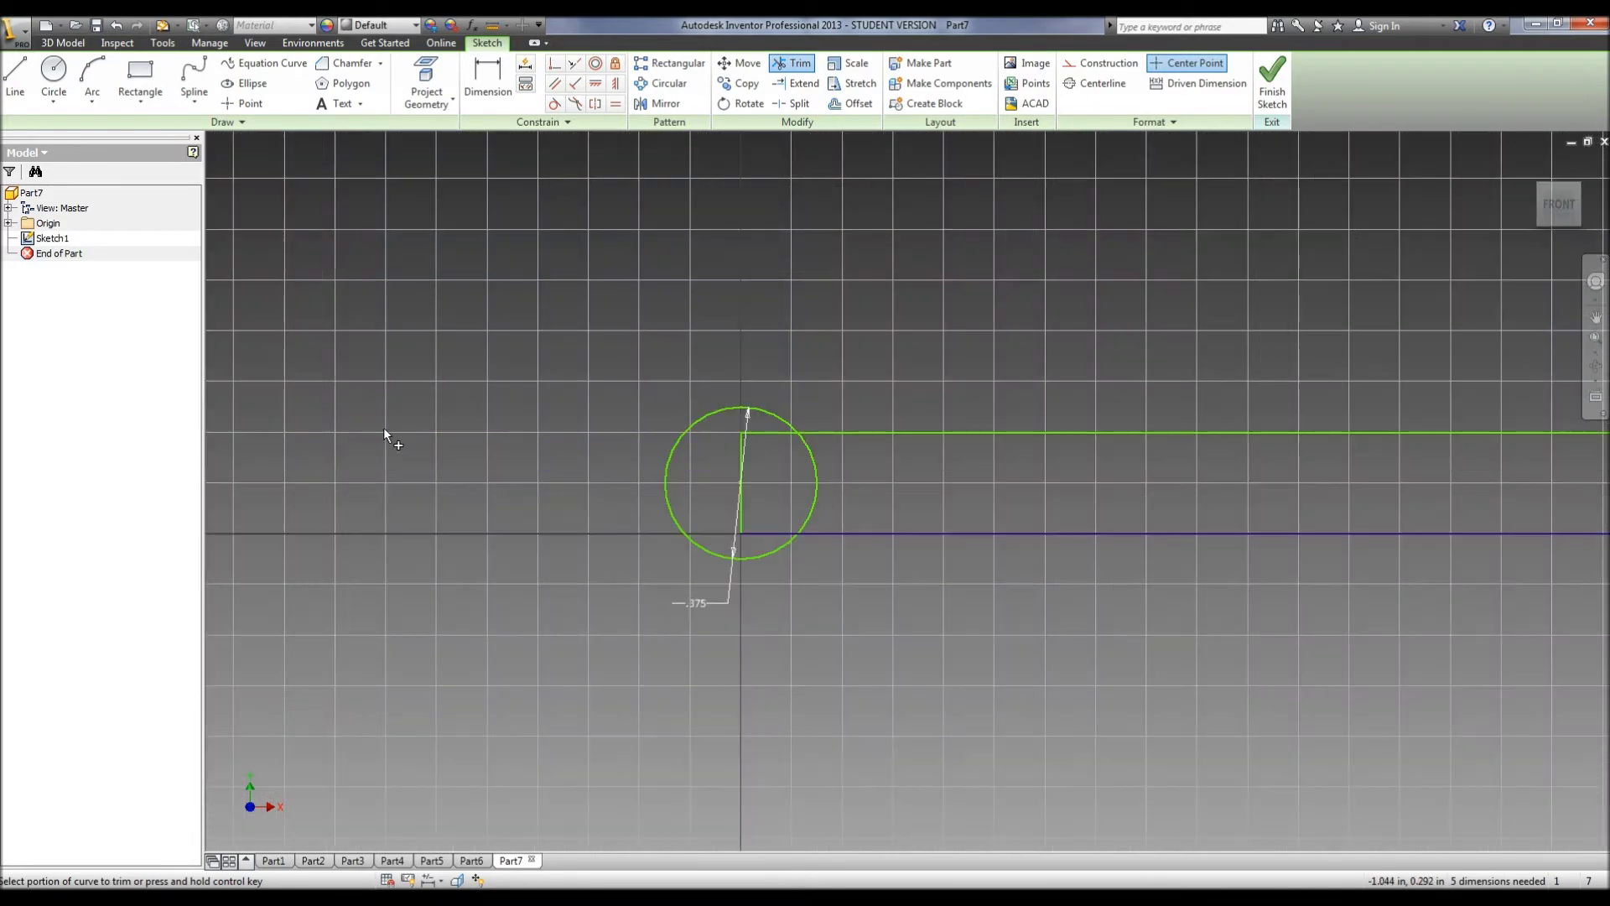
click(815, 471)
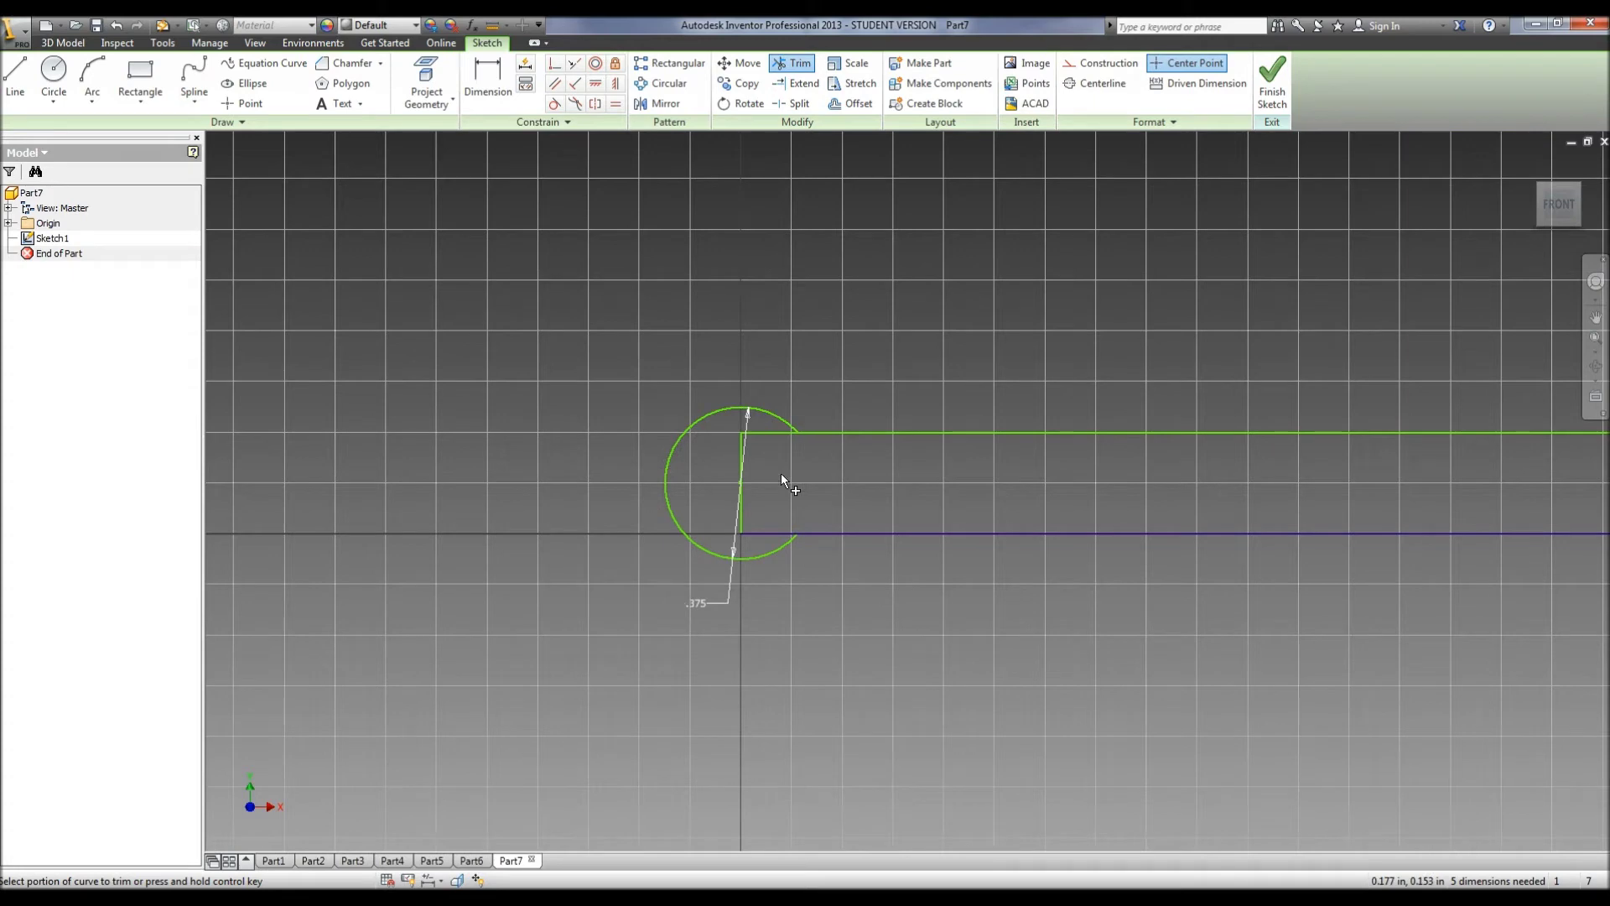
click(743, 507)
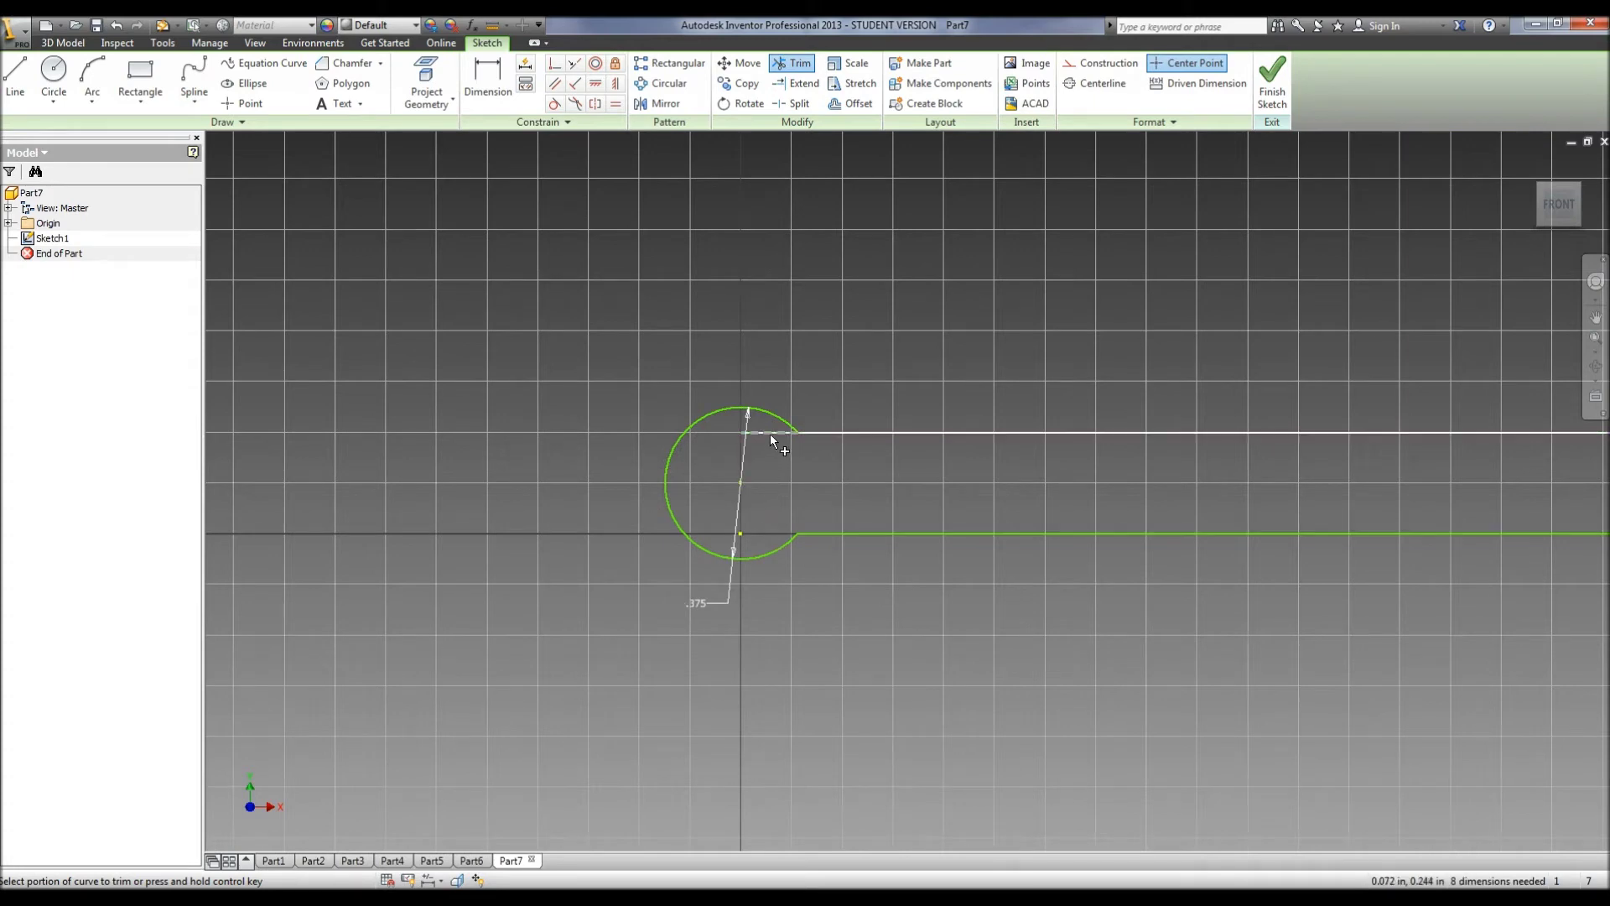
Extrude the link outline 0.125 in, in the flipped direction.
click(1271, 84)
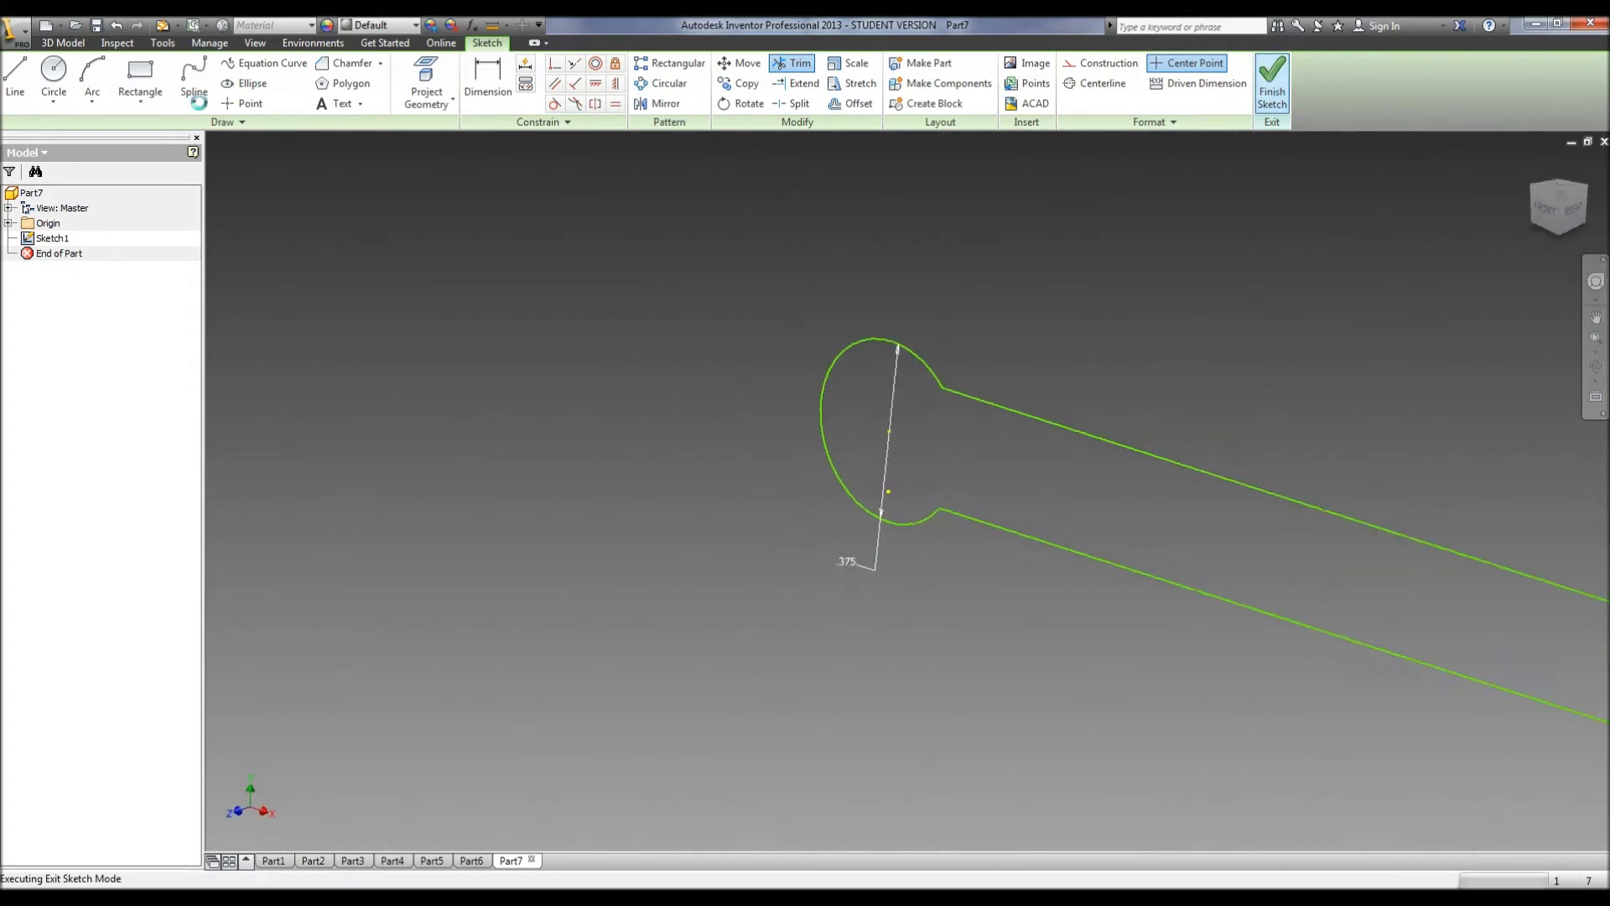
click(130, 84)
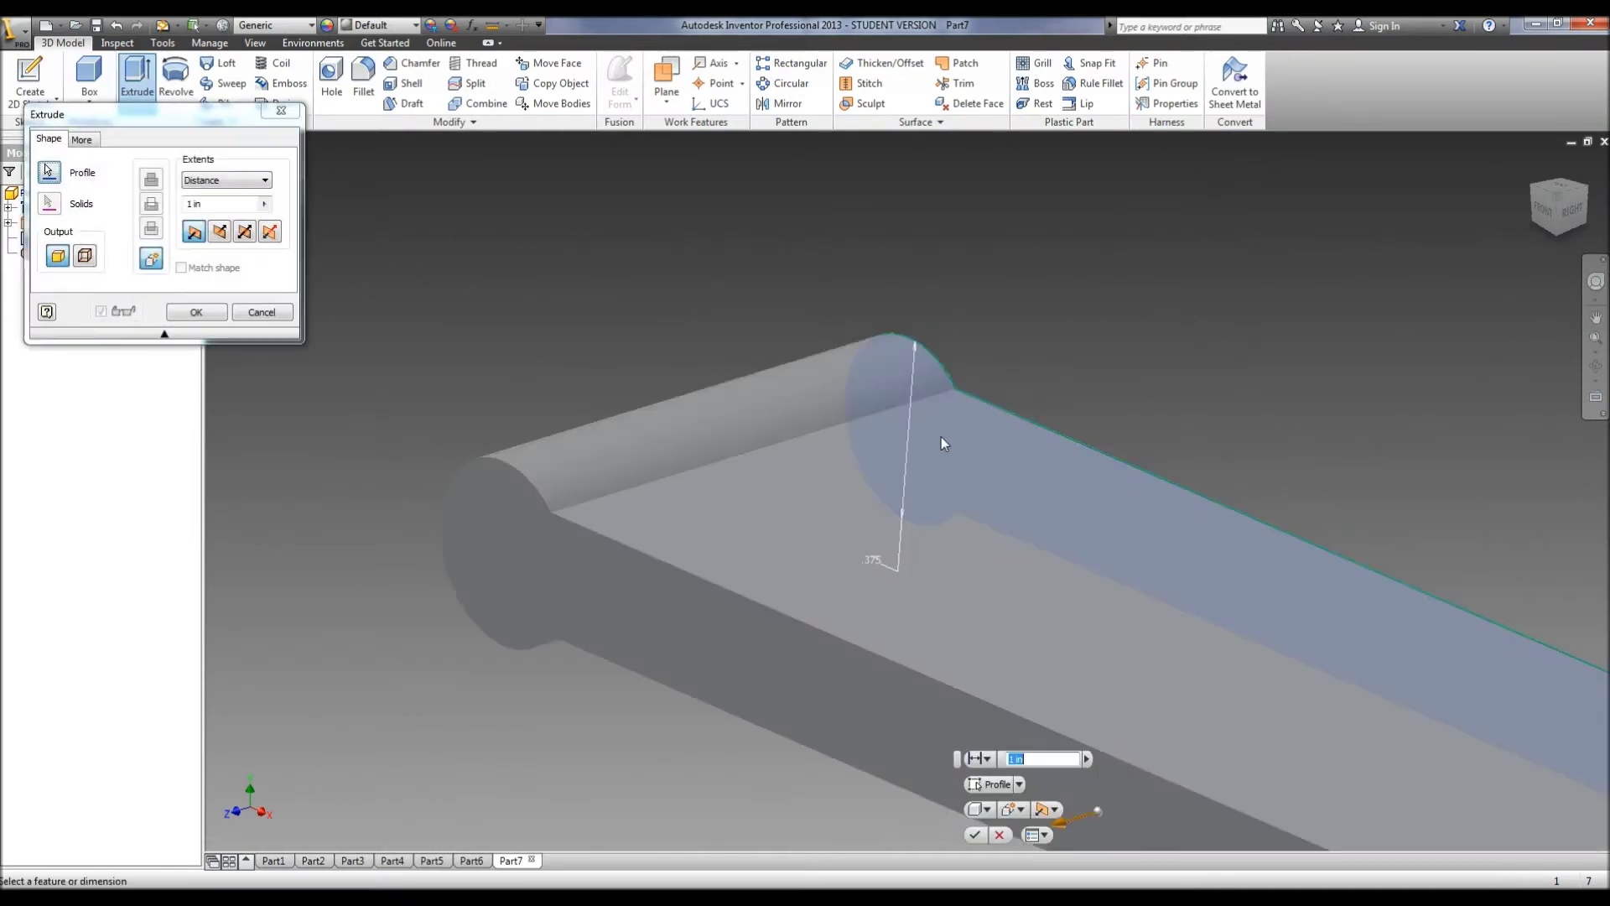
click(220, 232)
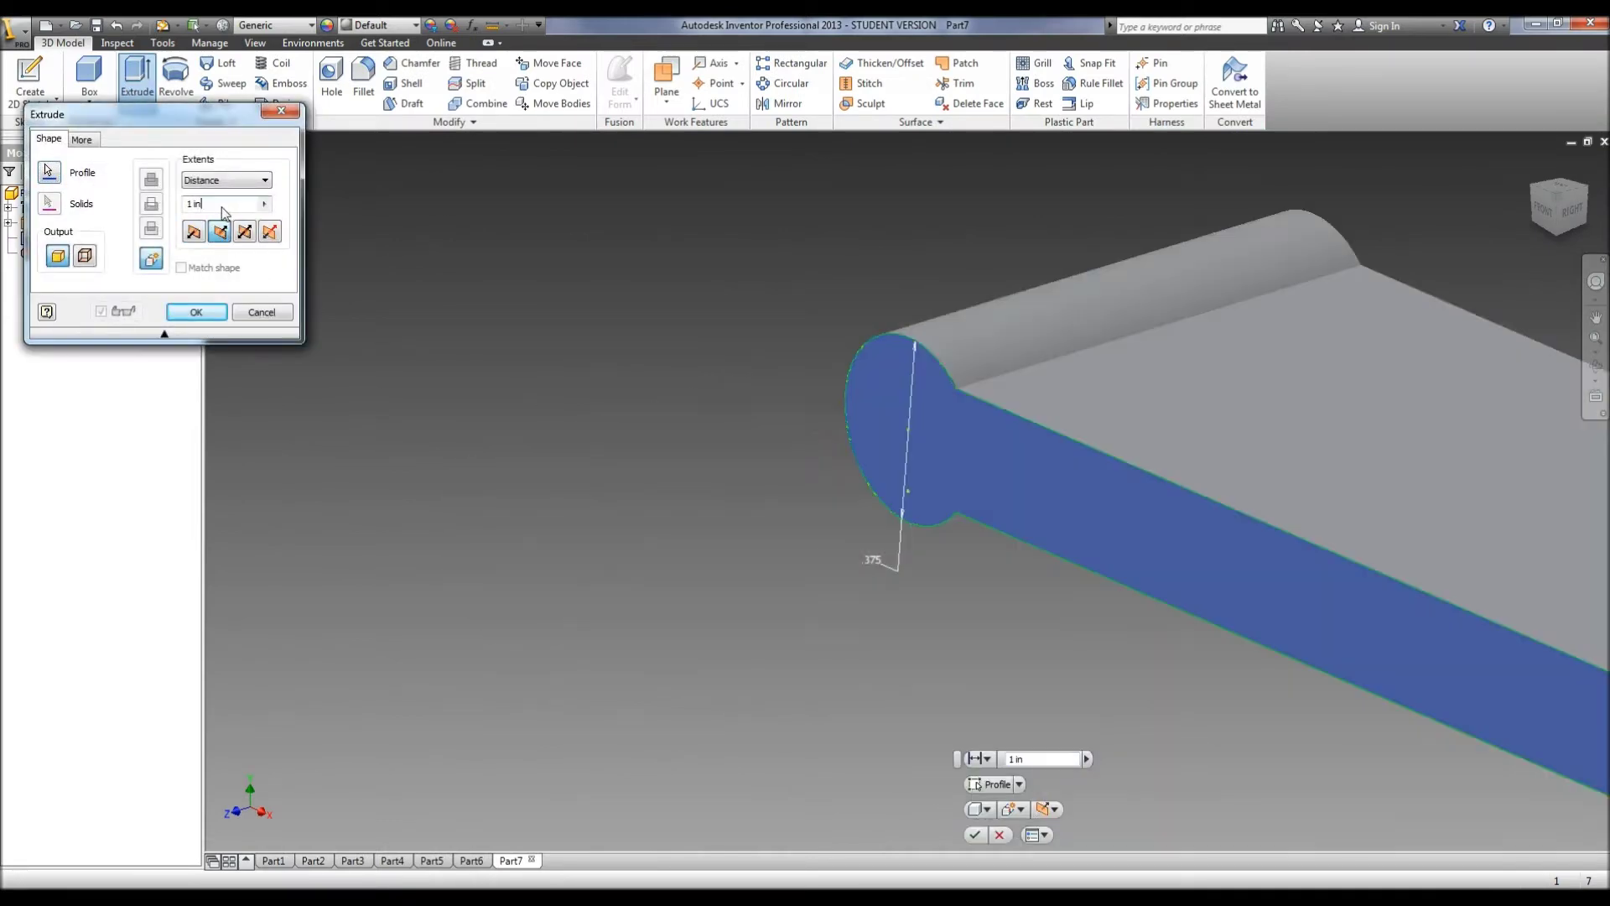
text(.125)
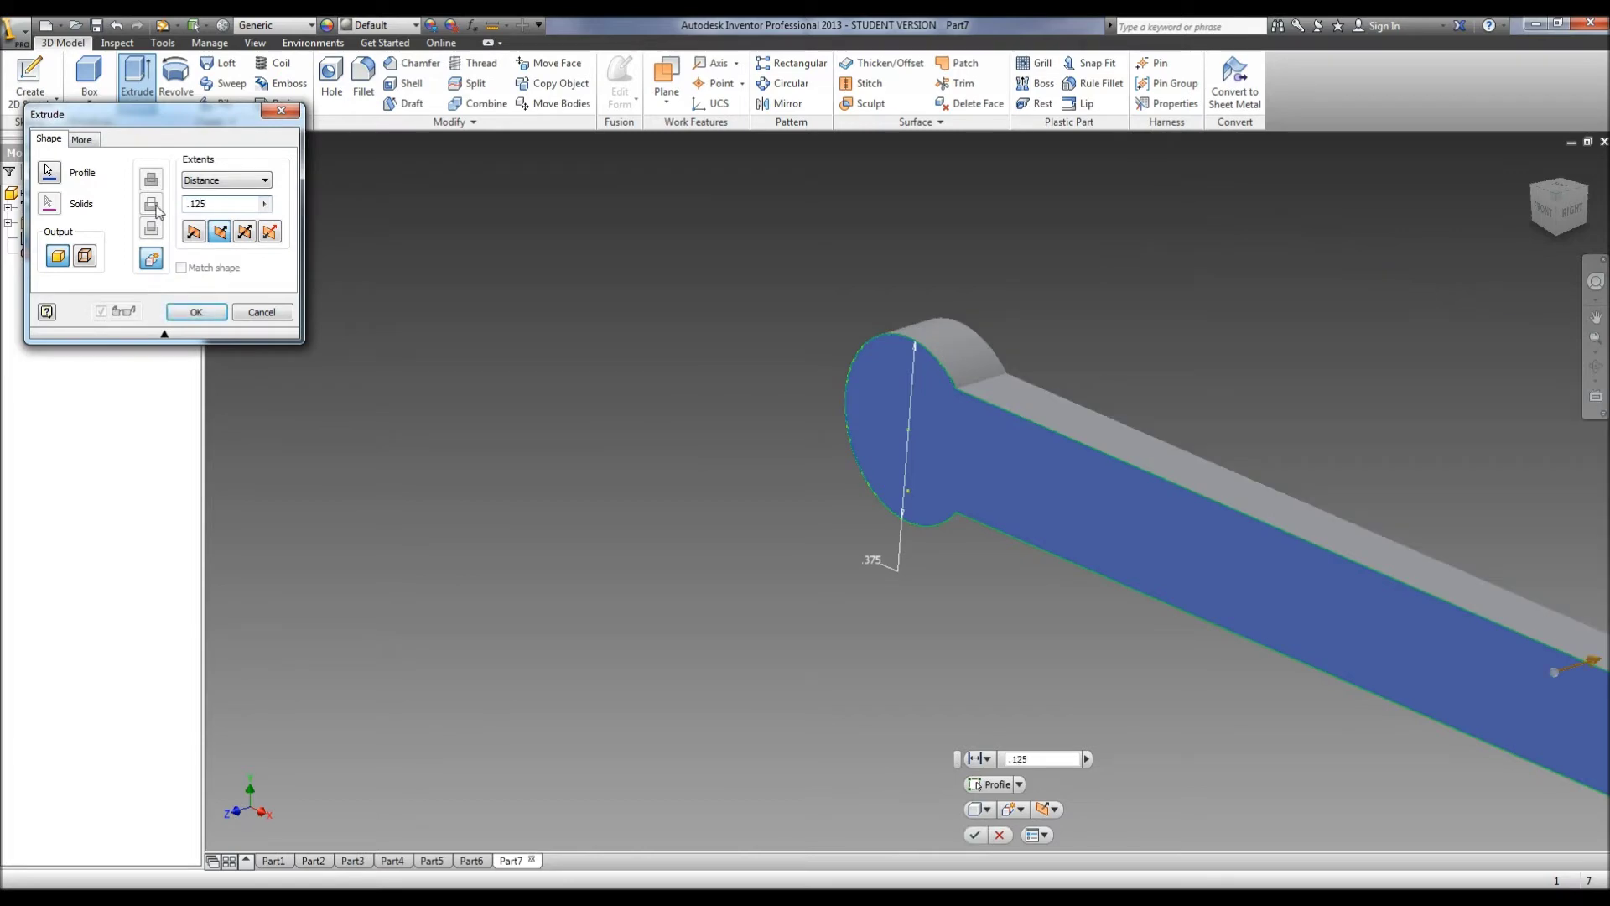
key(Return)
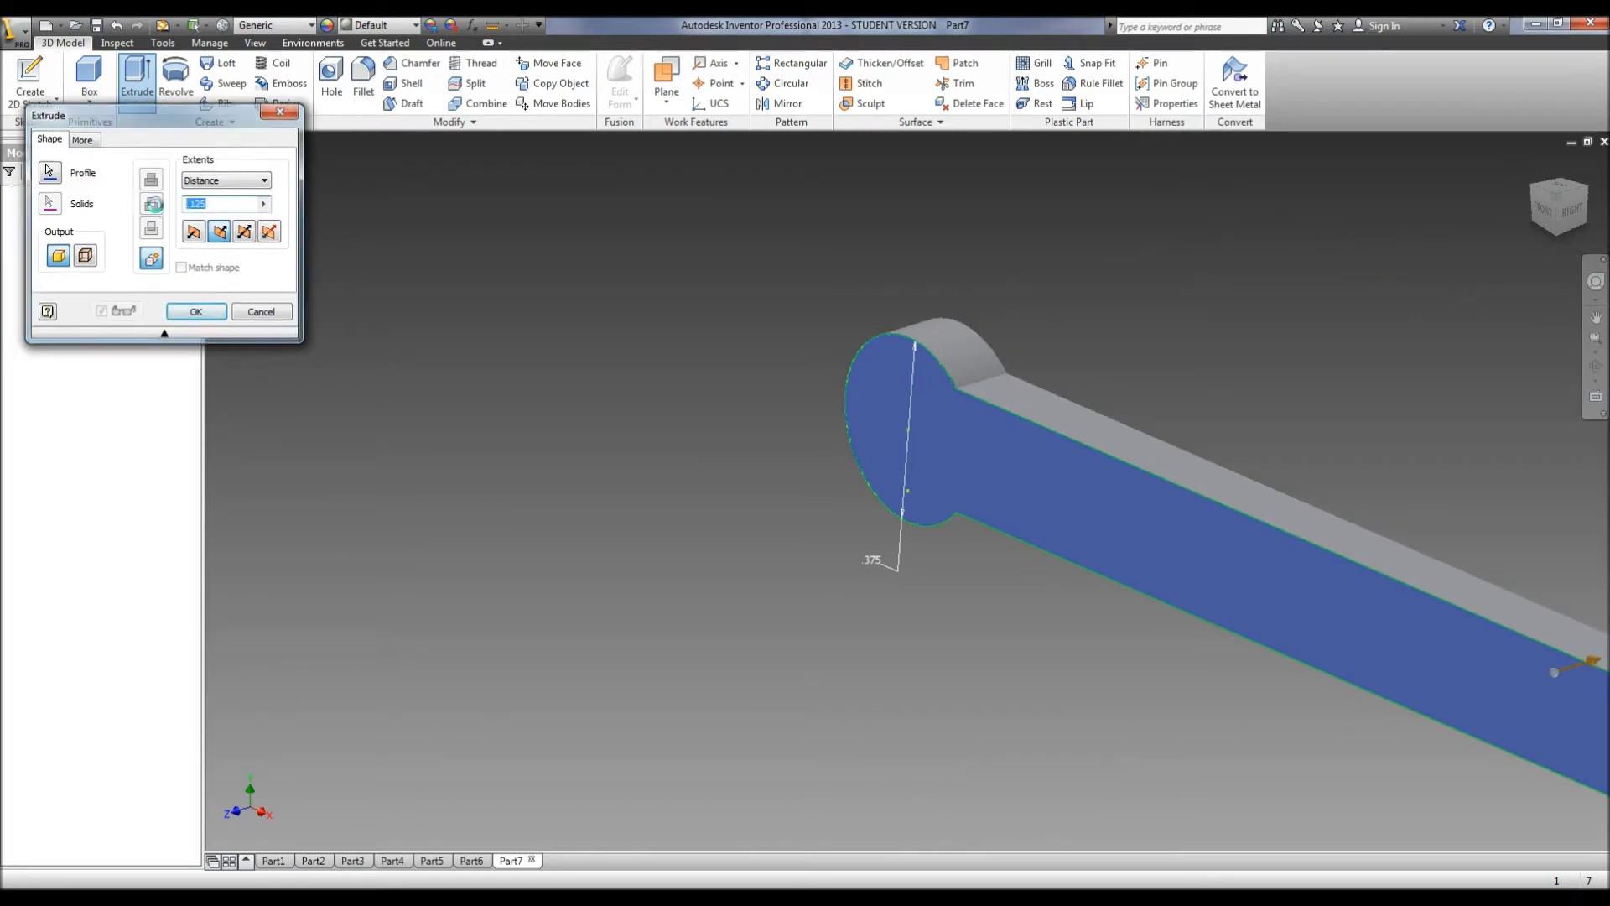
Sketch on the link's flat face and place a point at the right end's arc centre.
click(22, 98)
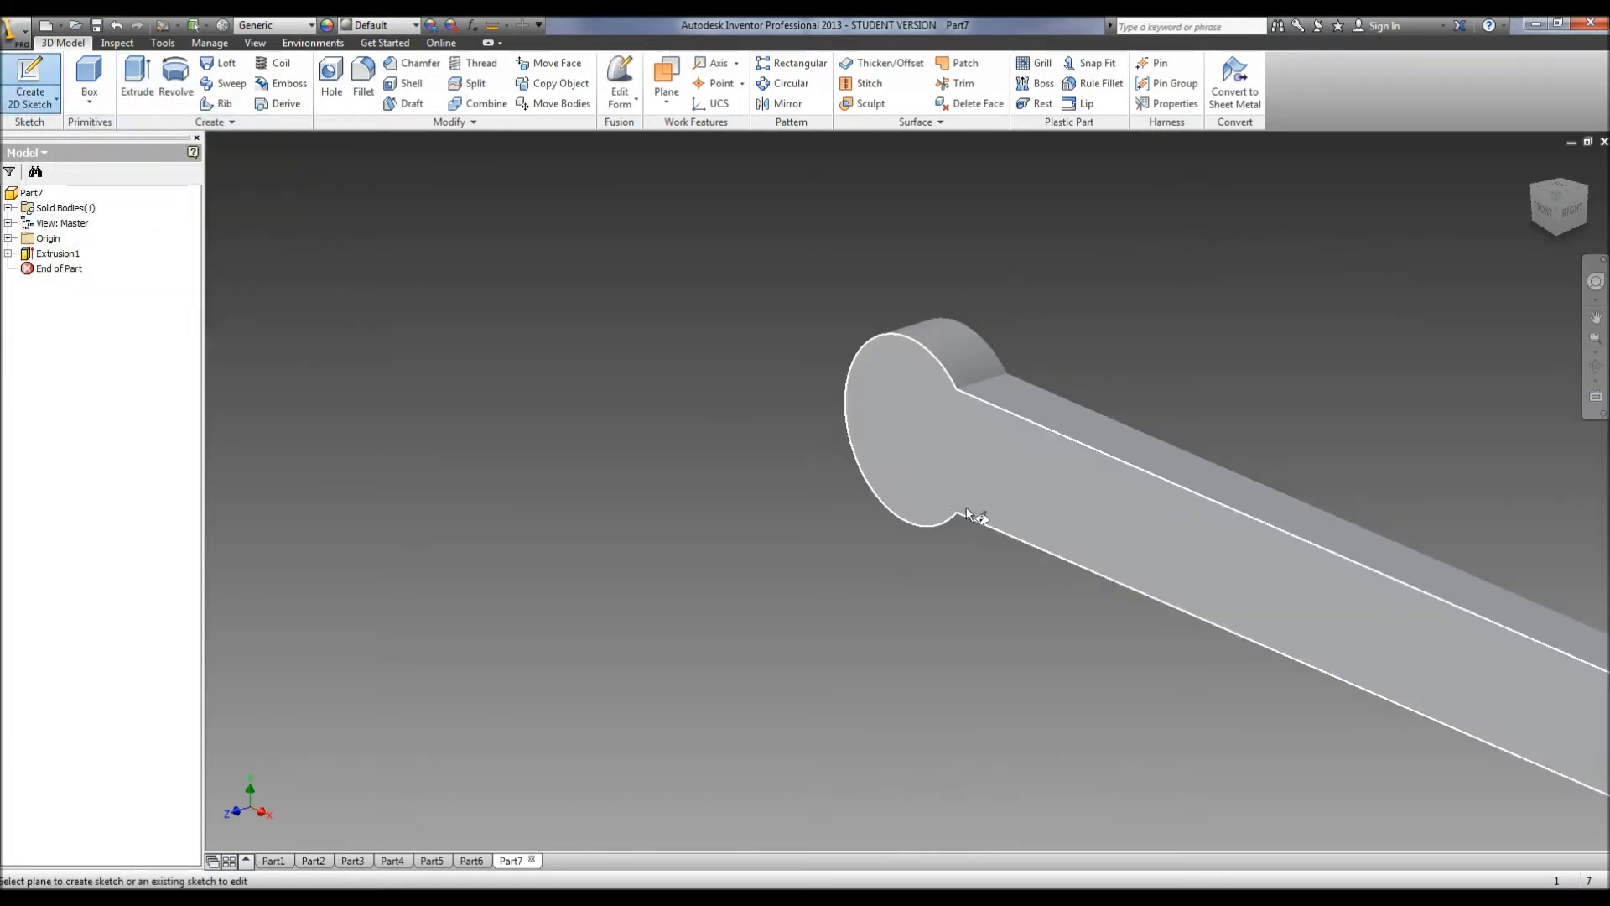
click(982, 506)
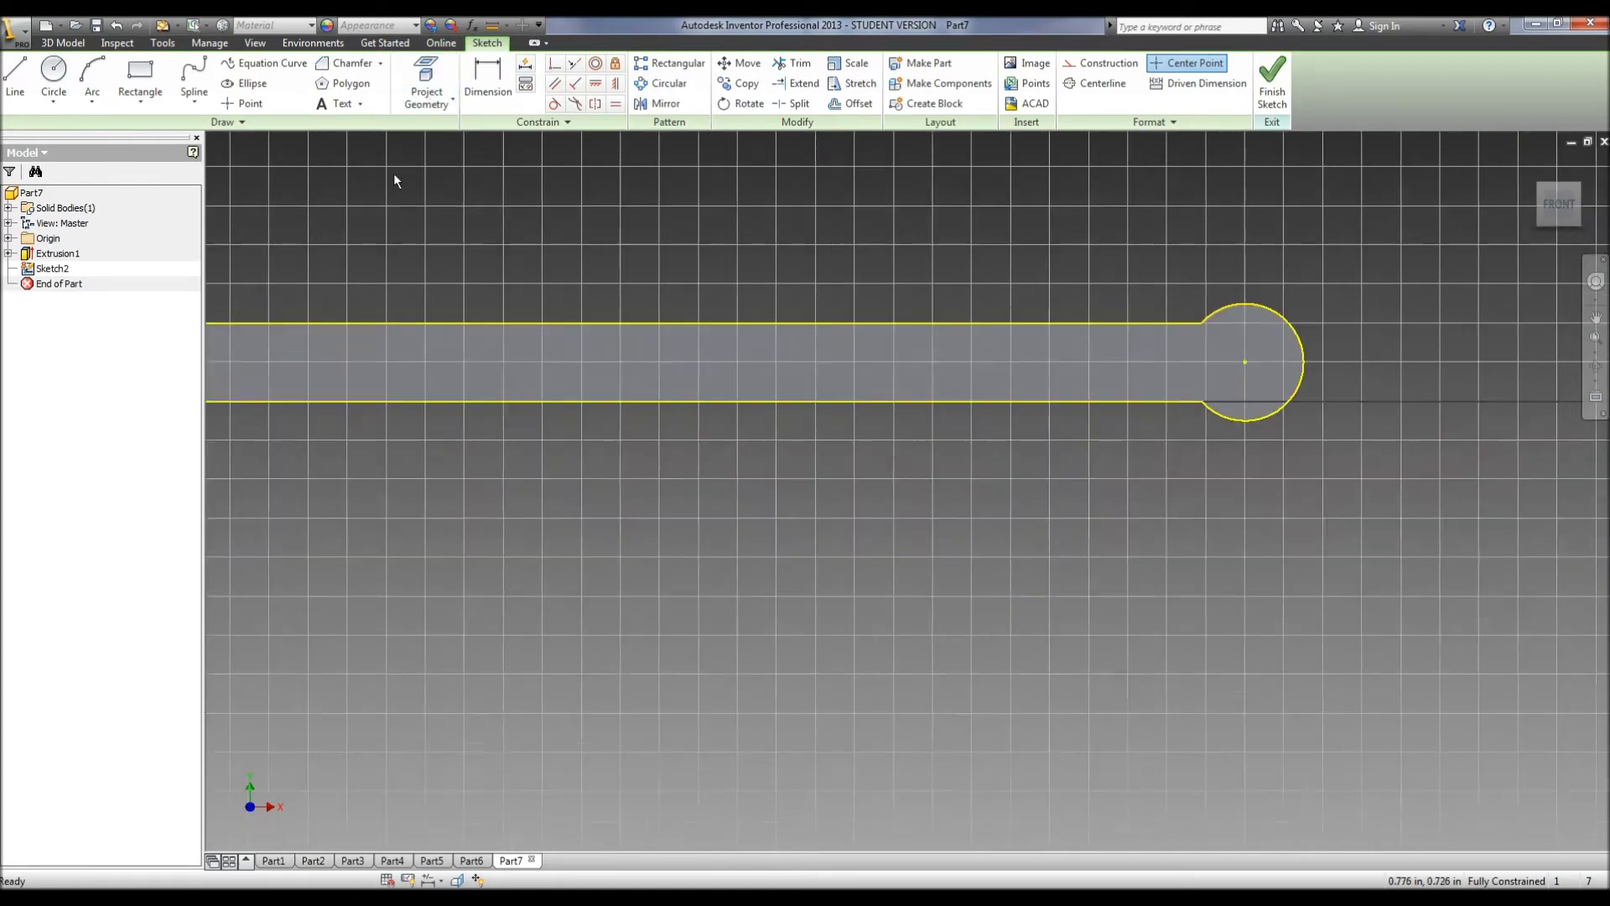
click(244, 105)
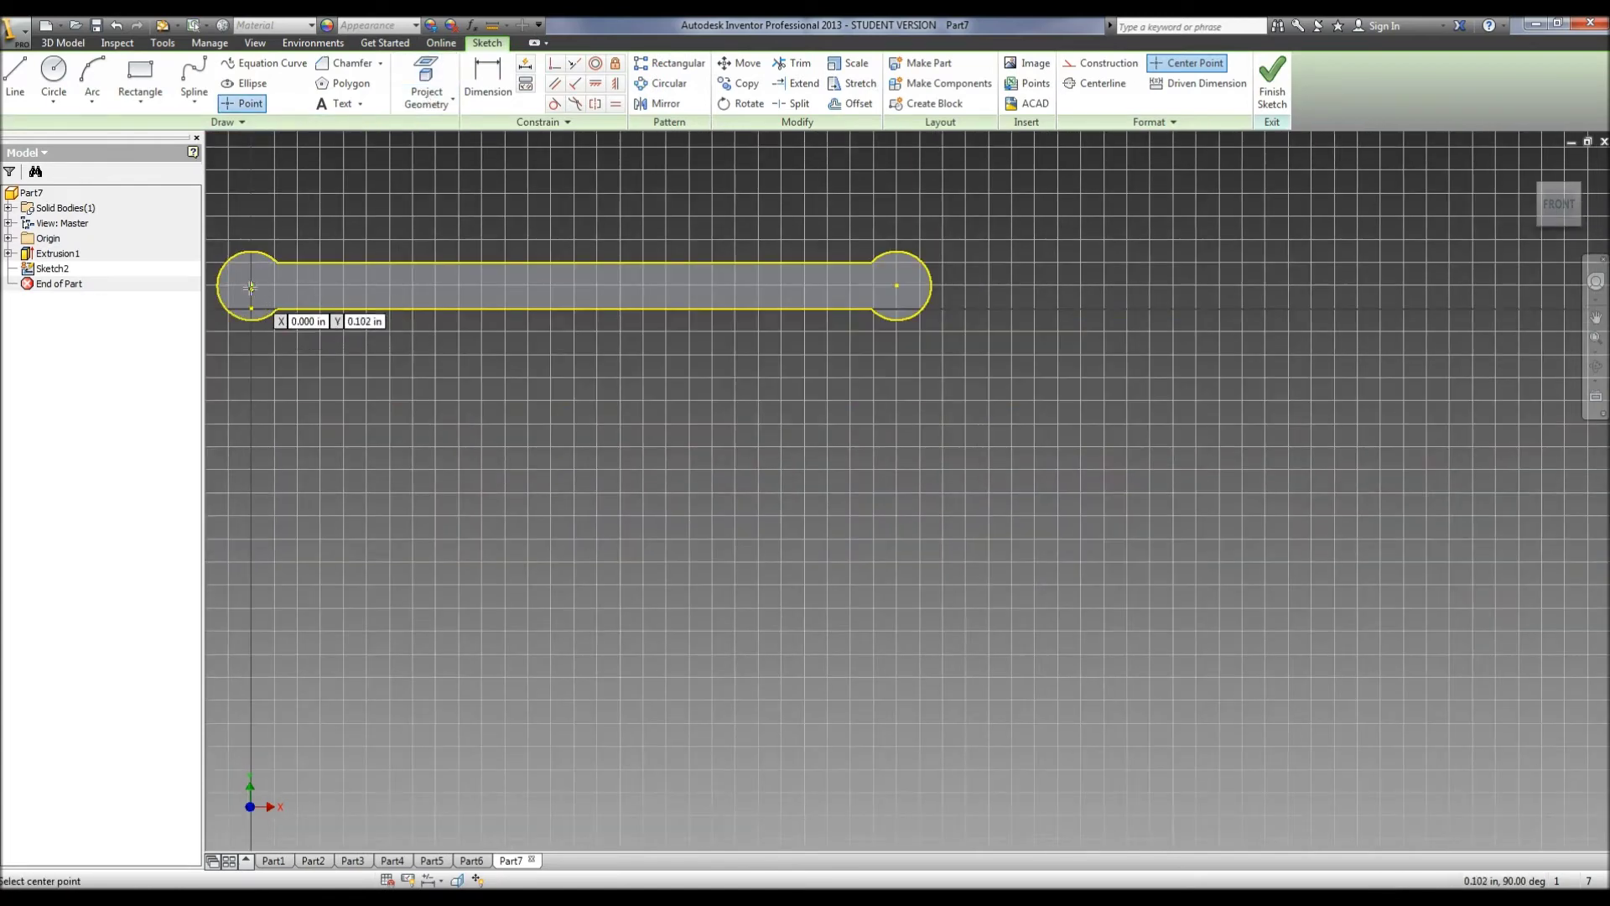
click(897, 285)
Create .128 diameter Through All holes at the sketched end points.
click(1273, 92)
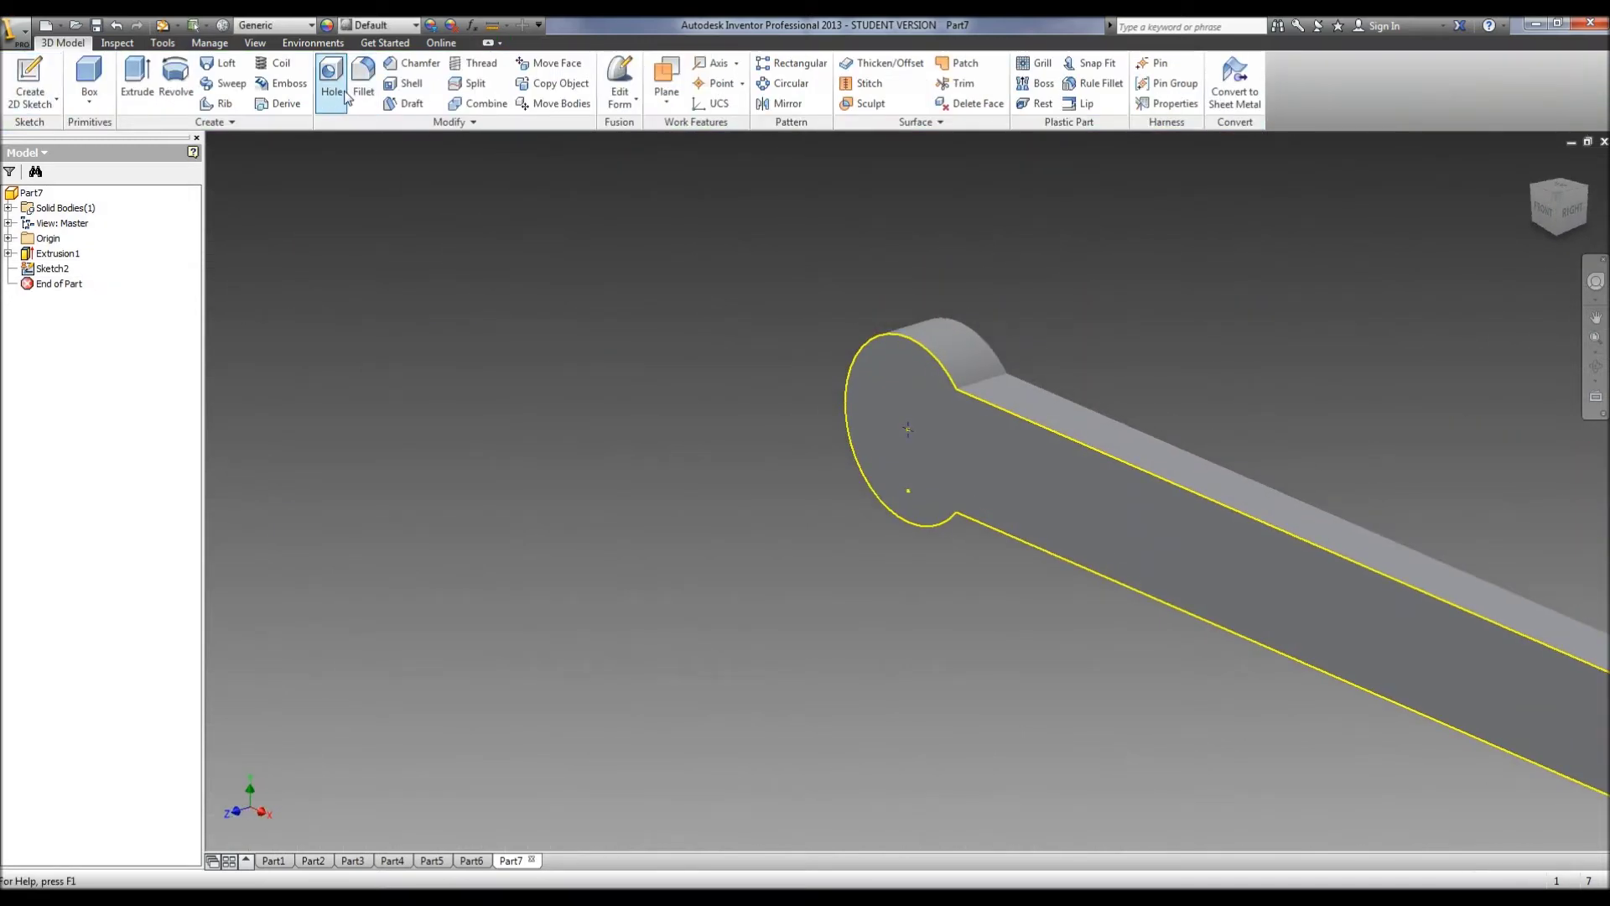
click(331, 86)
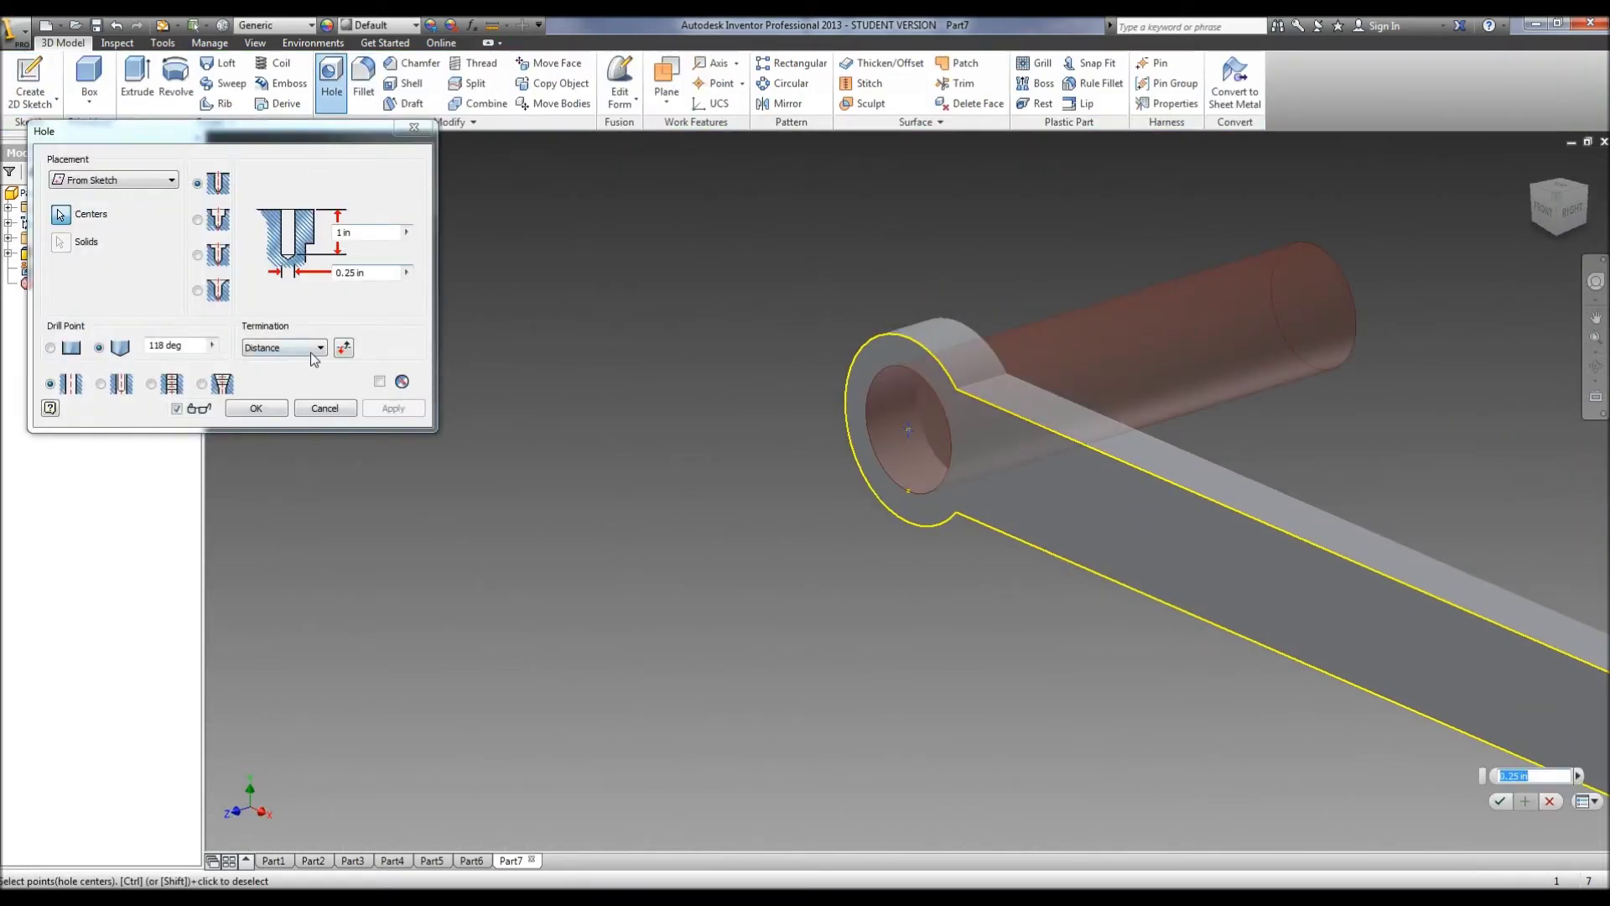
click(375, 270)
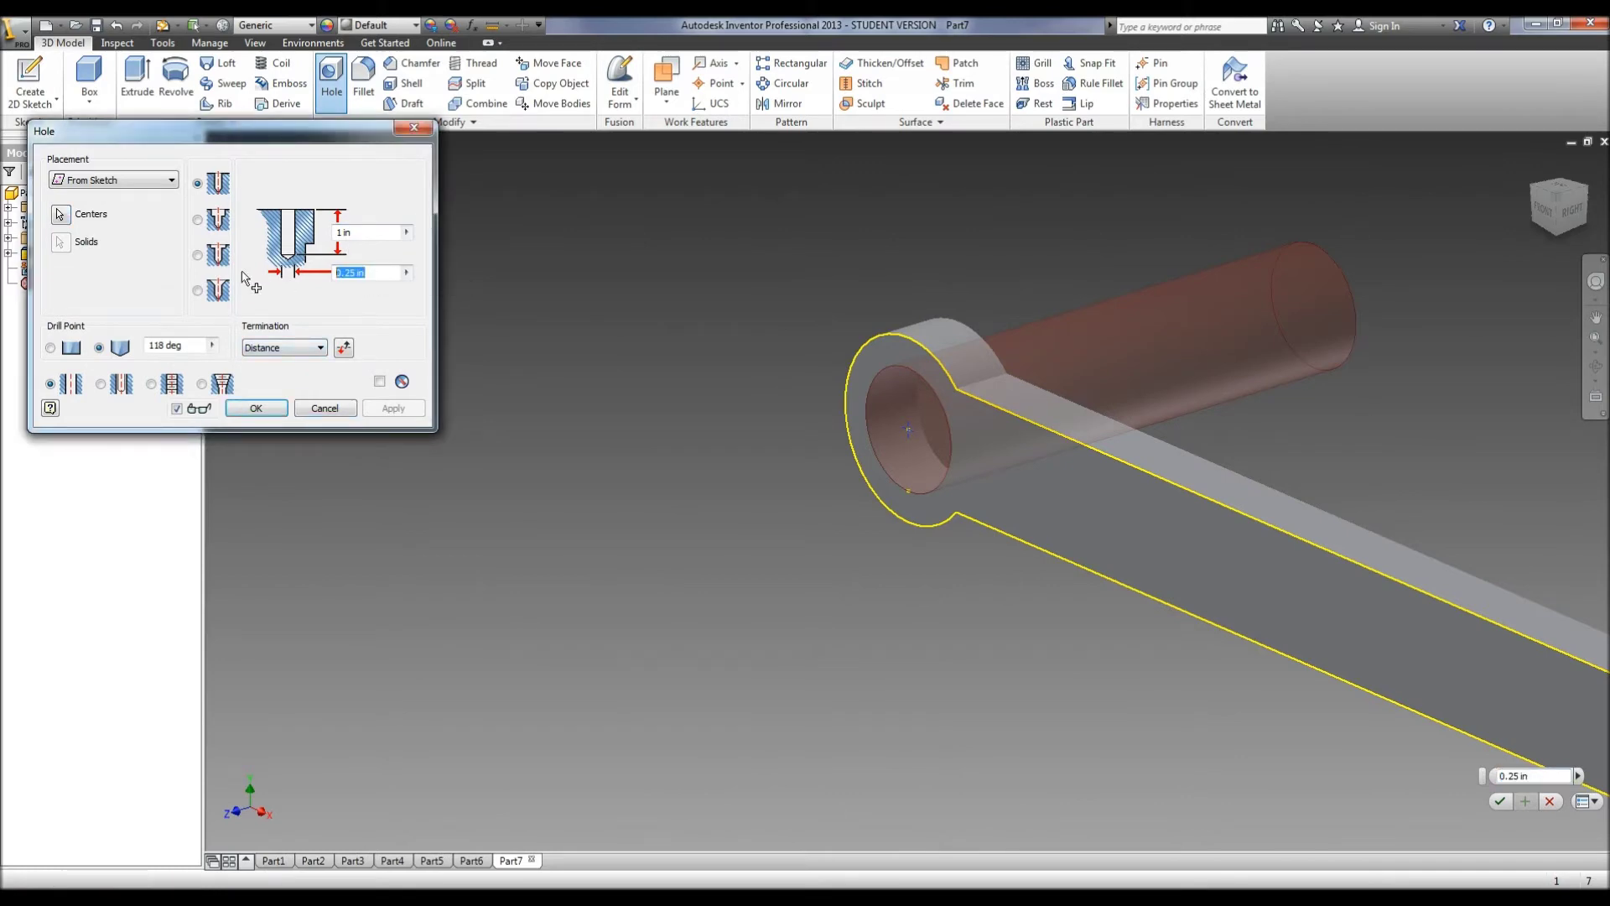
text(.128)
click(300, 347)
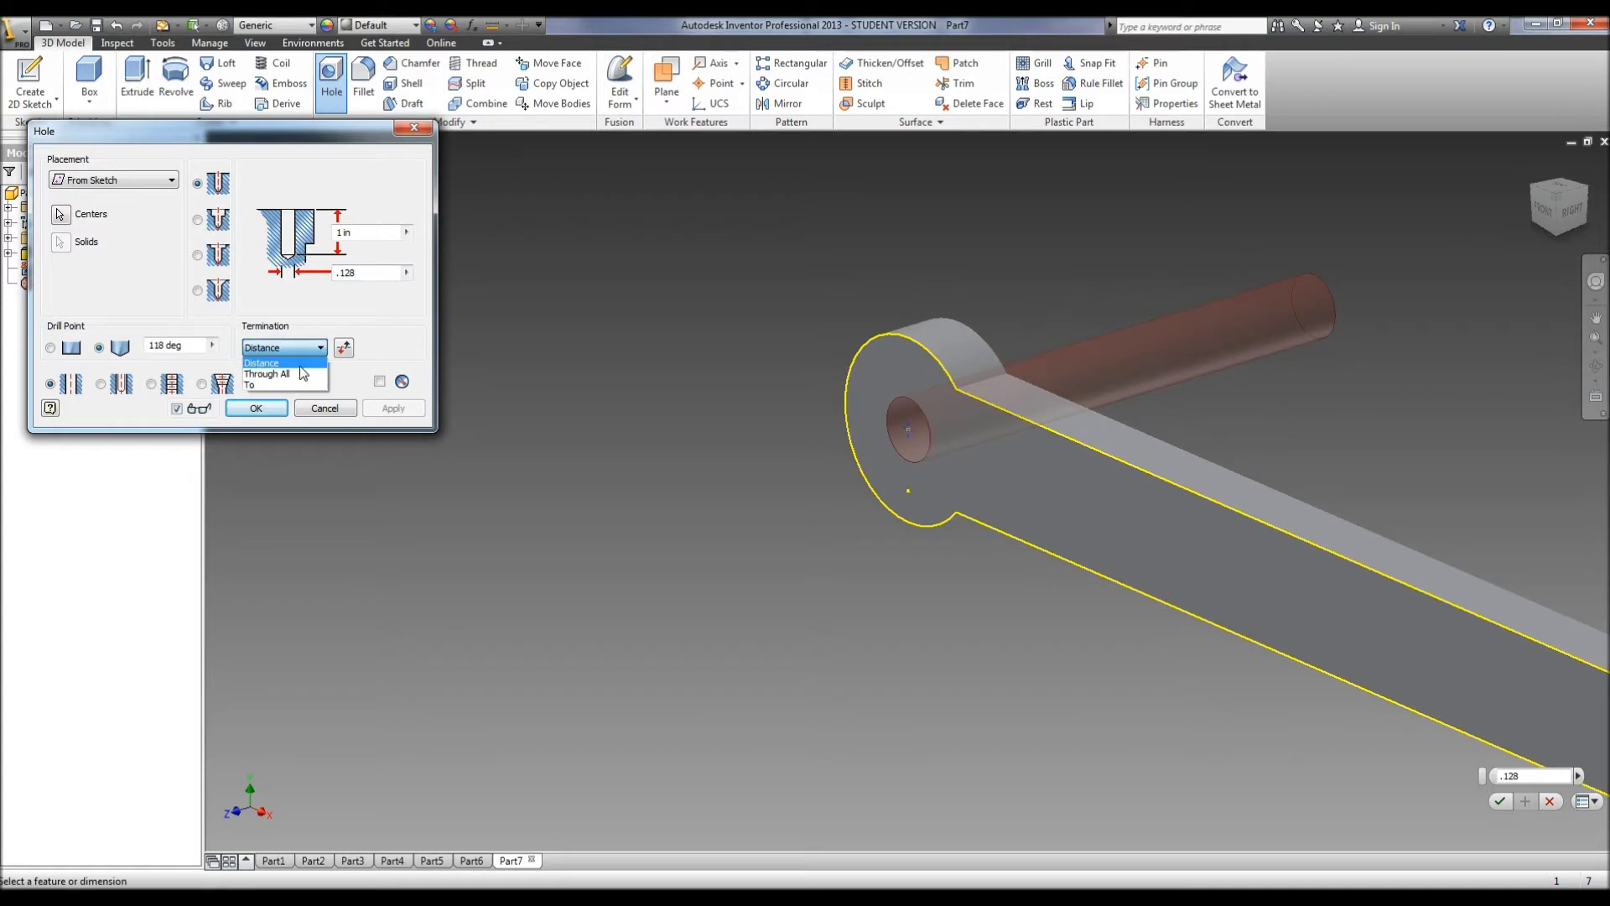
click(300, 374)
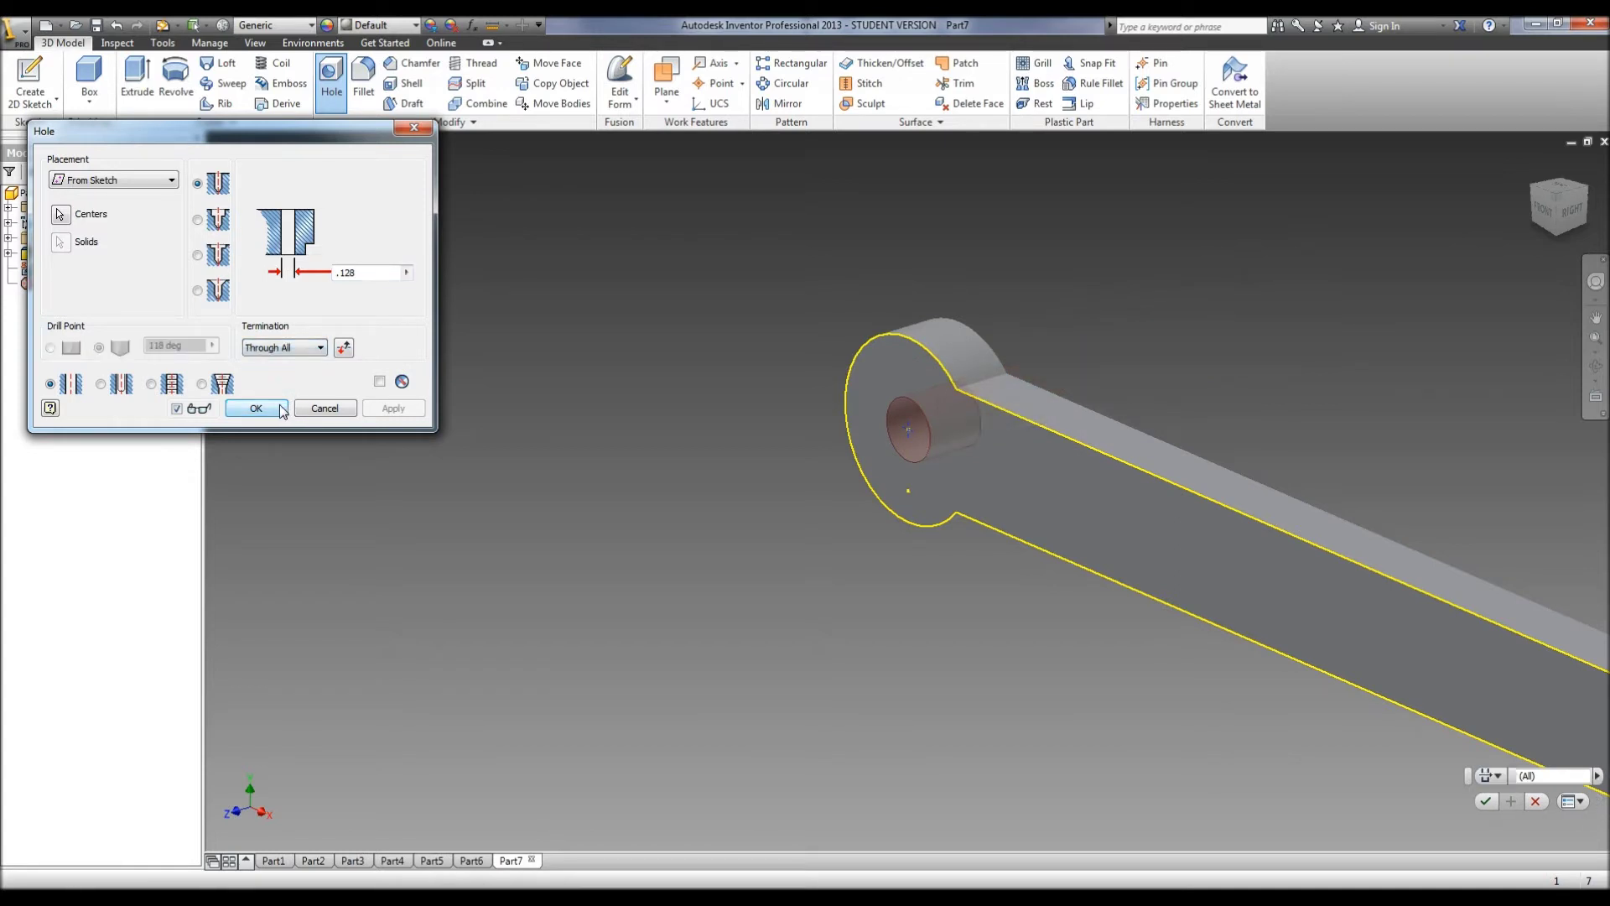
scroll(675, 466, up, 5)
scroll(1264, 672, down, 5)
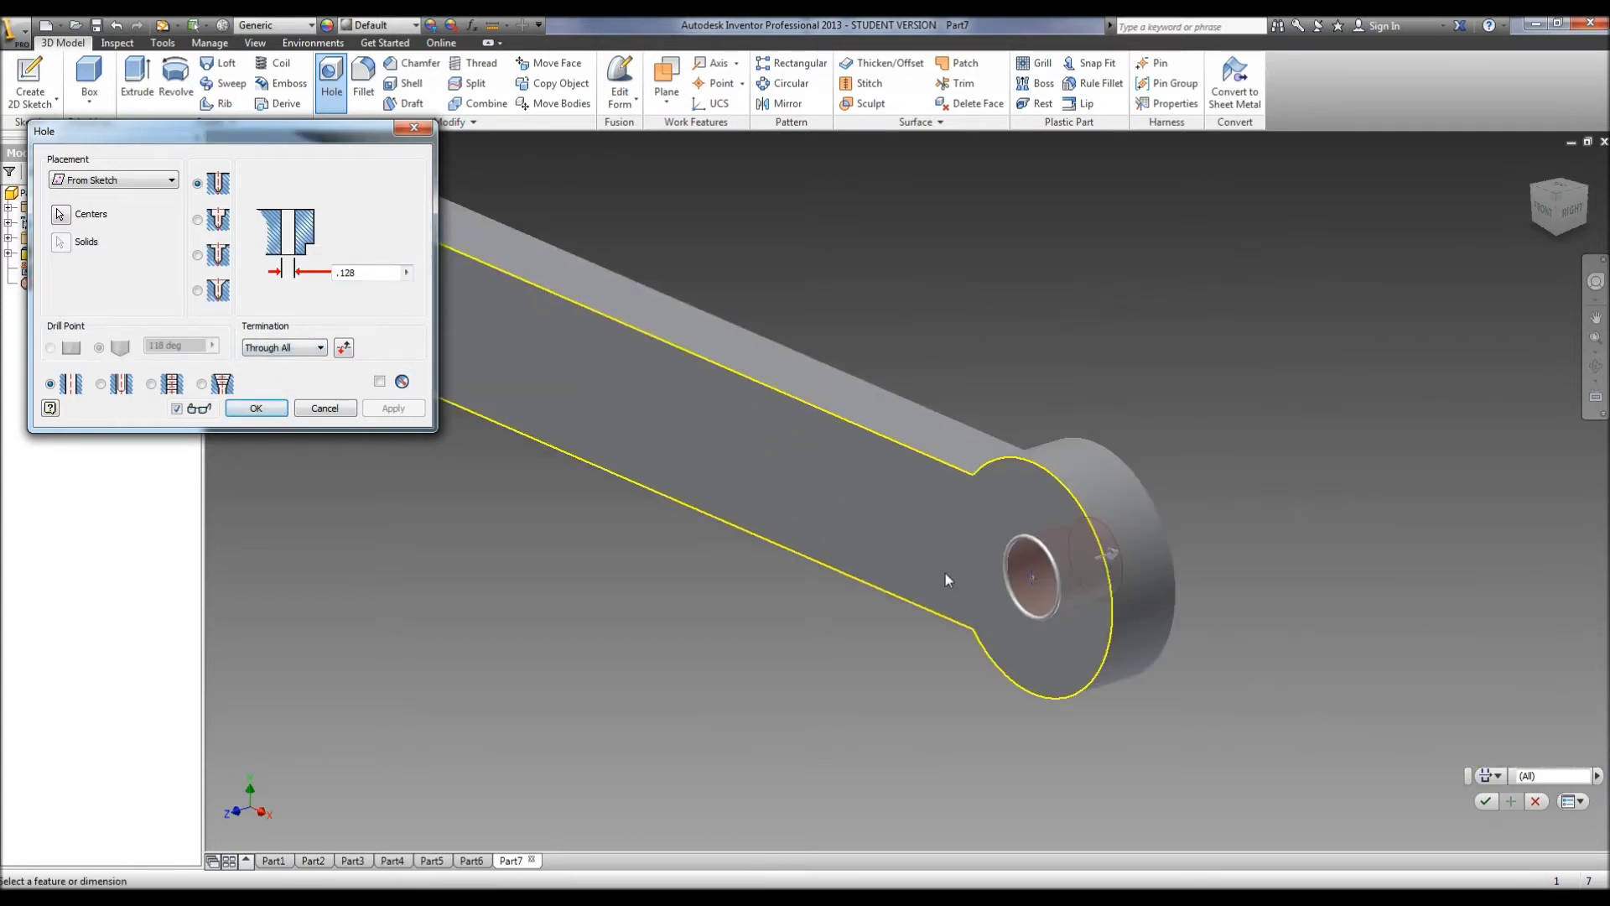
click(256, 407)
scroll(470, 403, up, 4)
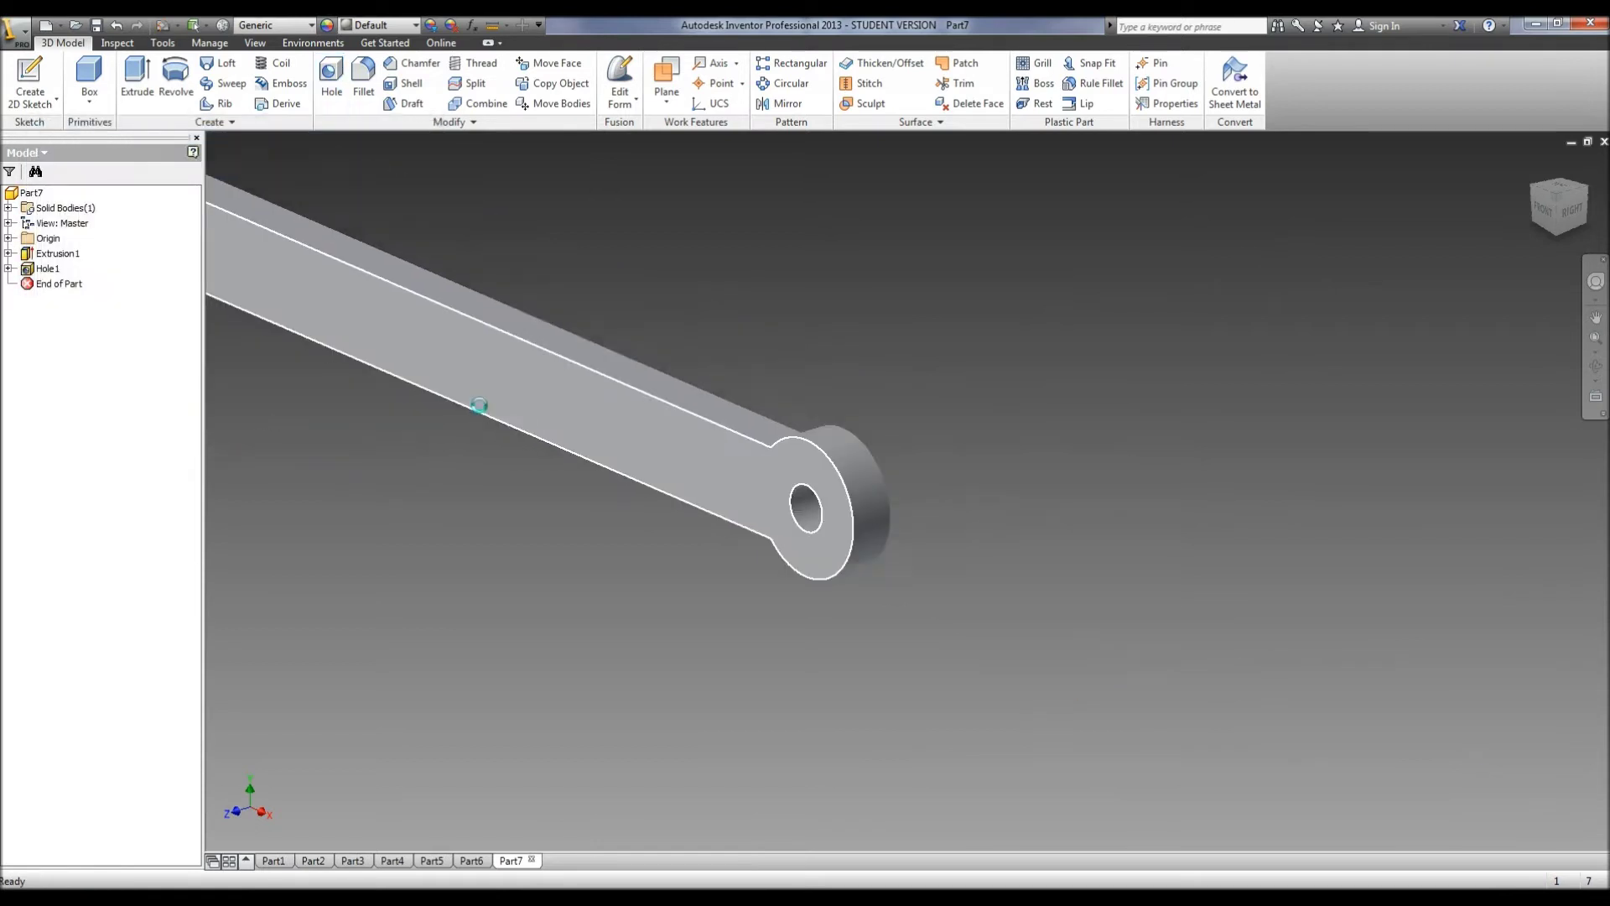
scroll(327, 292, up, 3)
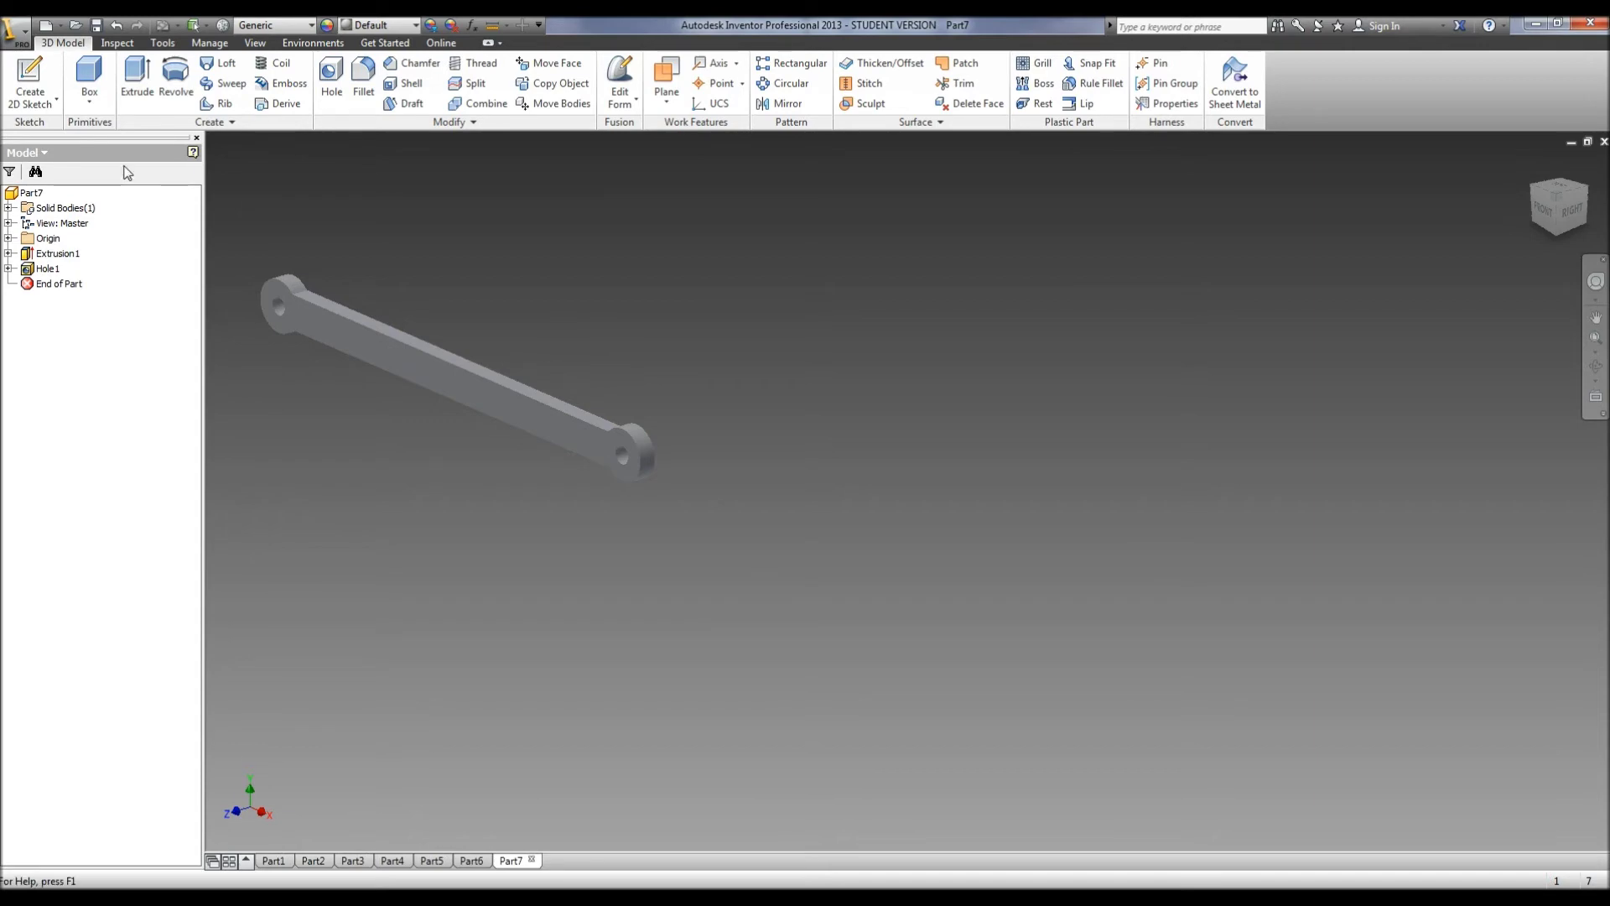
click(27, 40)
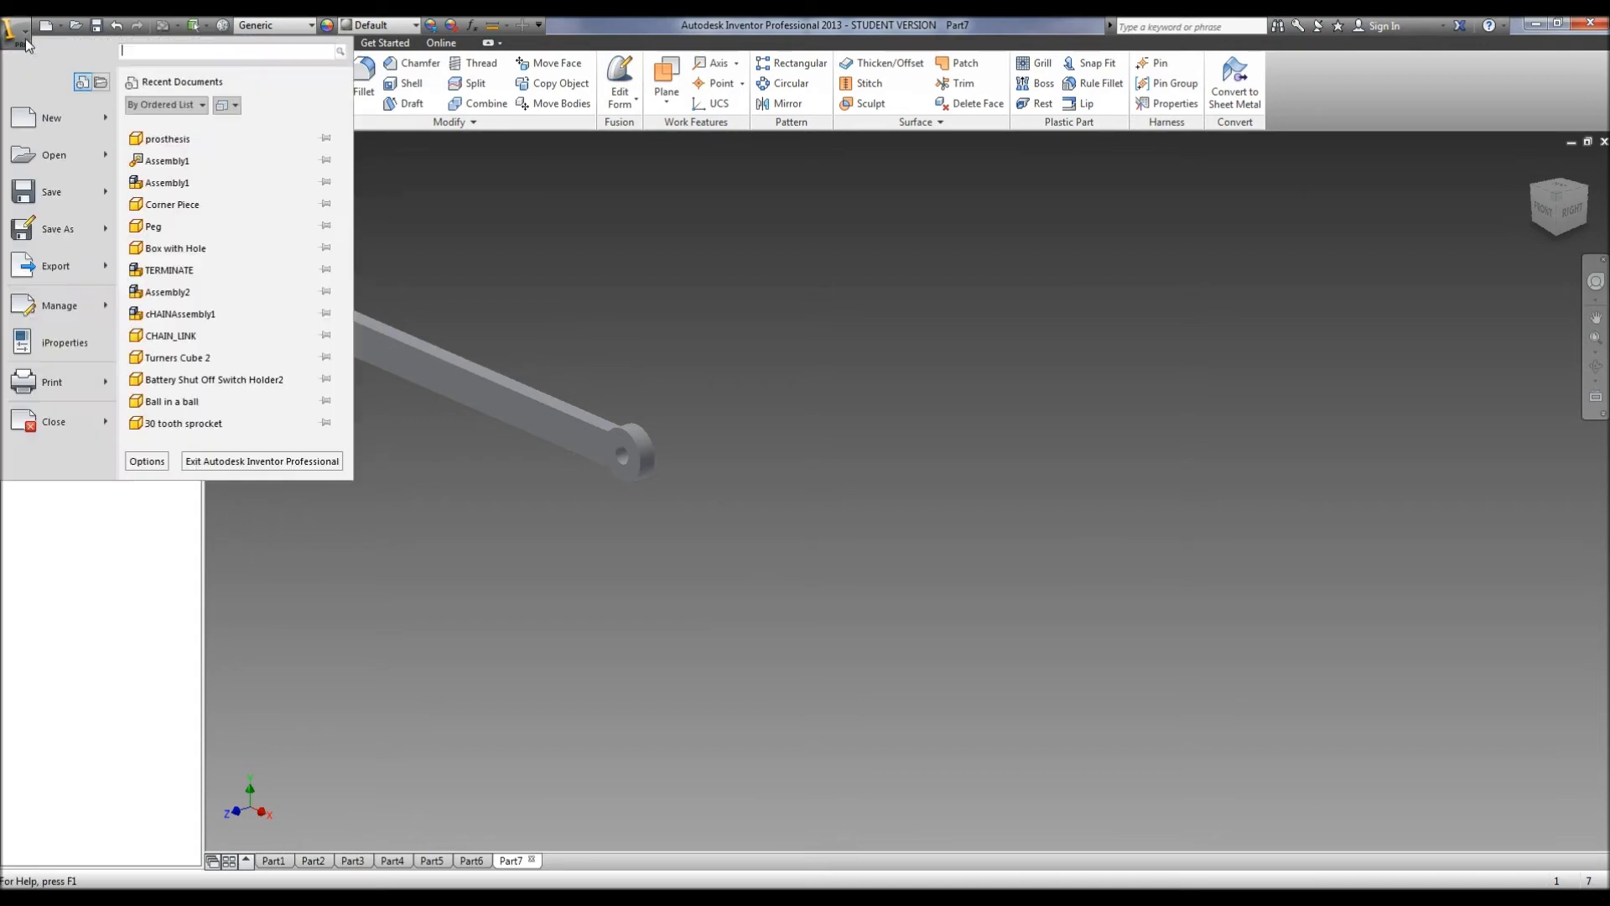
Create a new part from Standard (in).ipt and start a sketch on an origin plane.
click(56, 116)
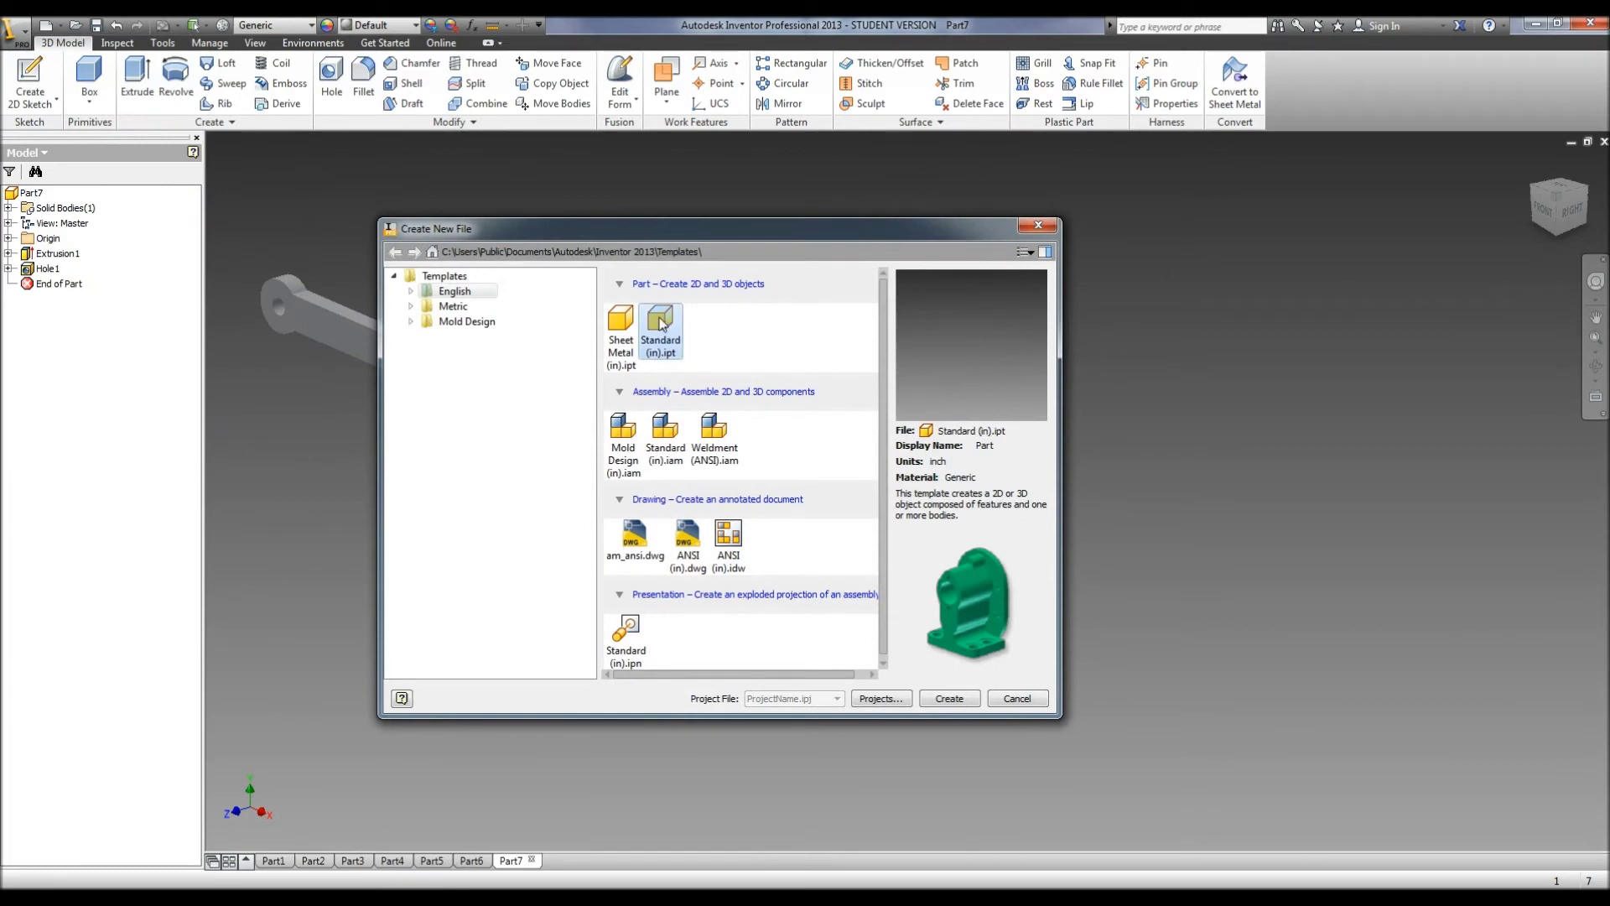
double_click(662, 325)
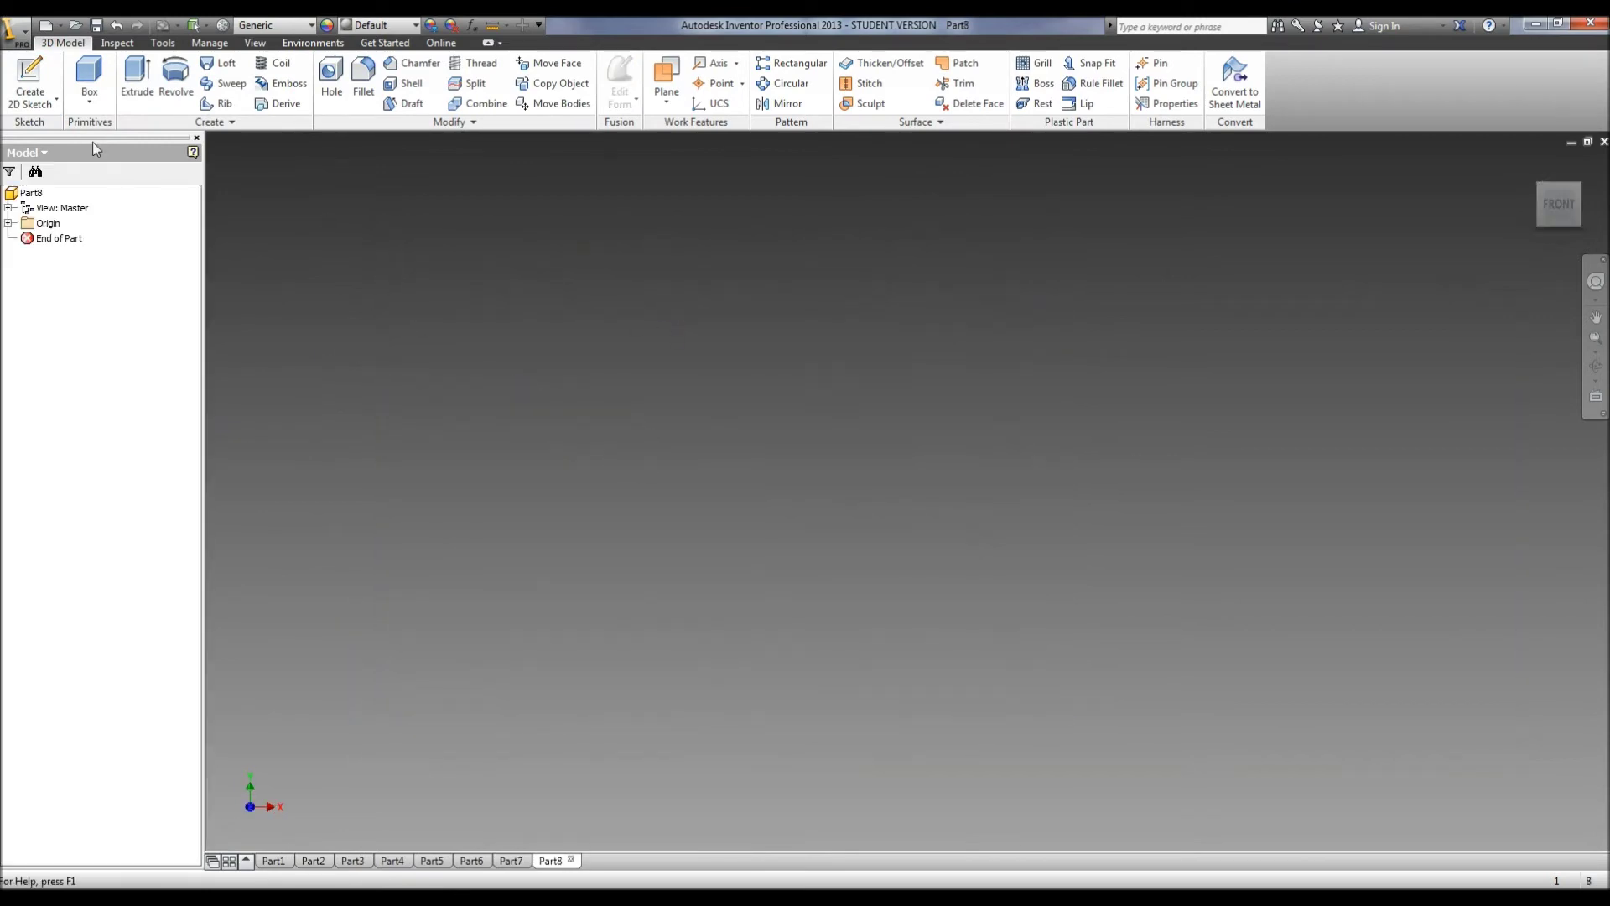
click(30, 80)
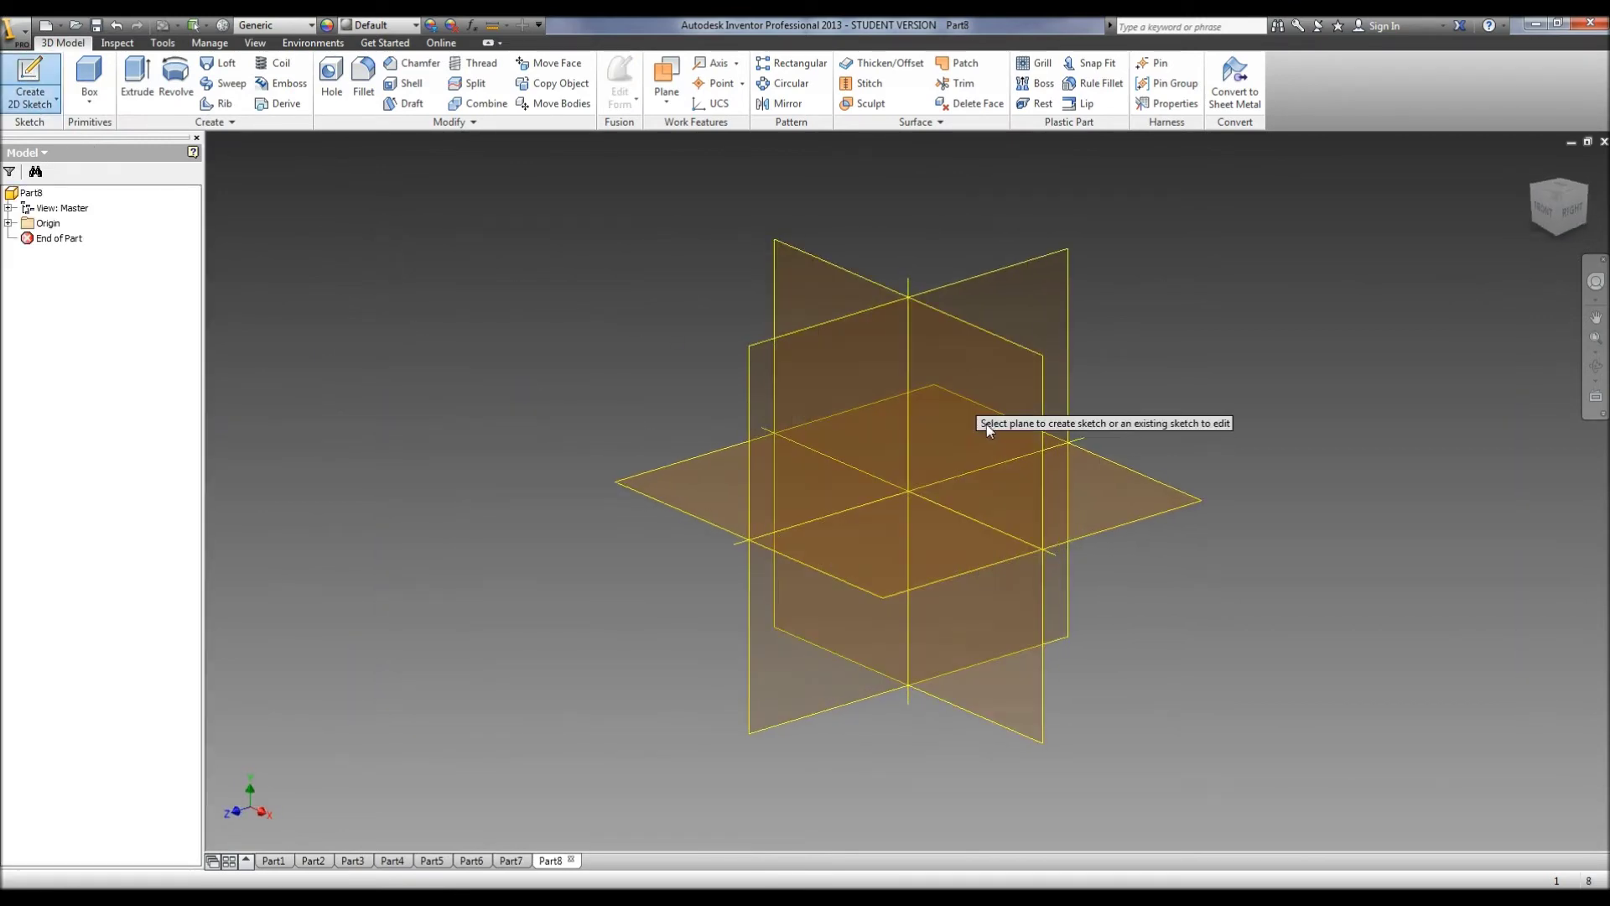
click(994, 437)
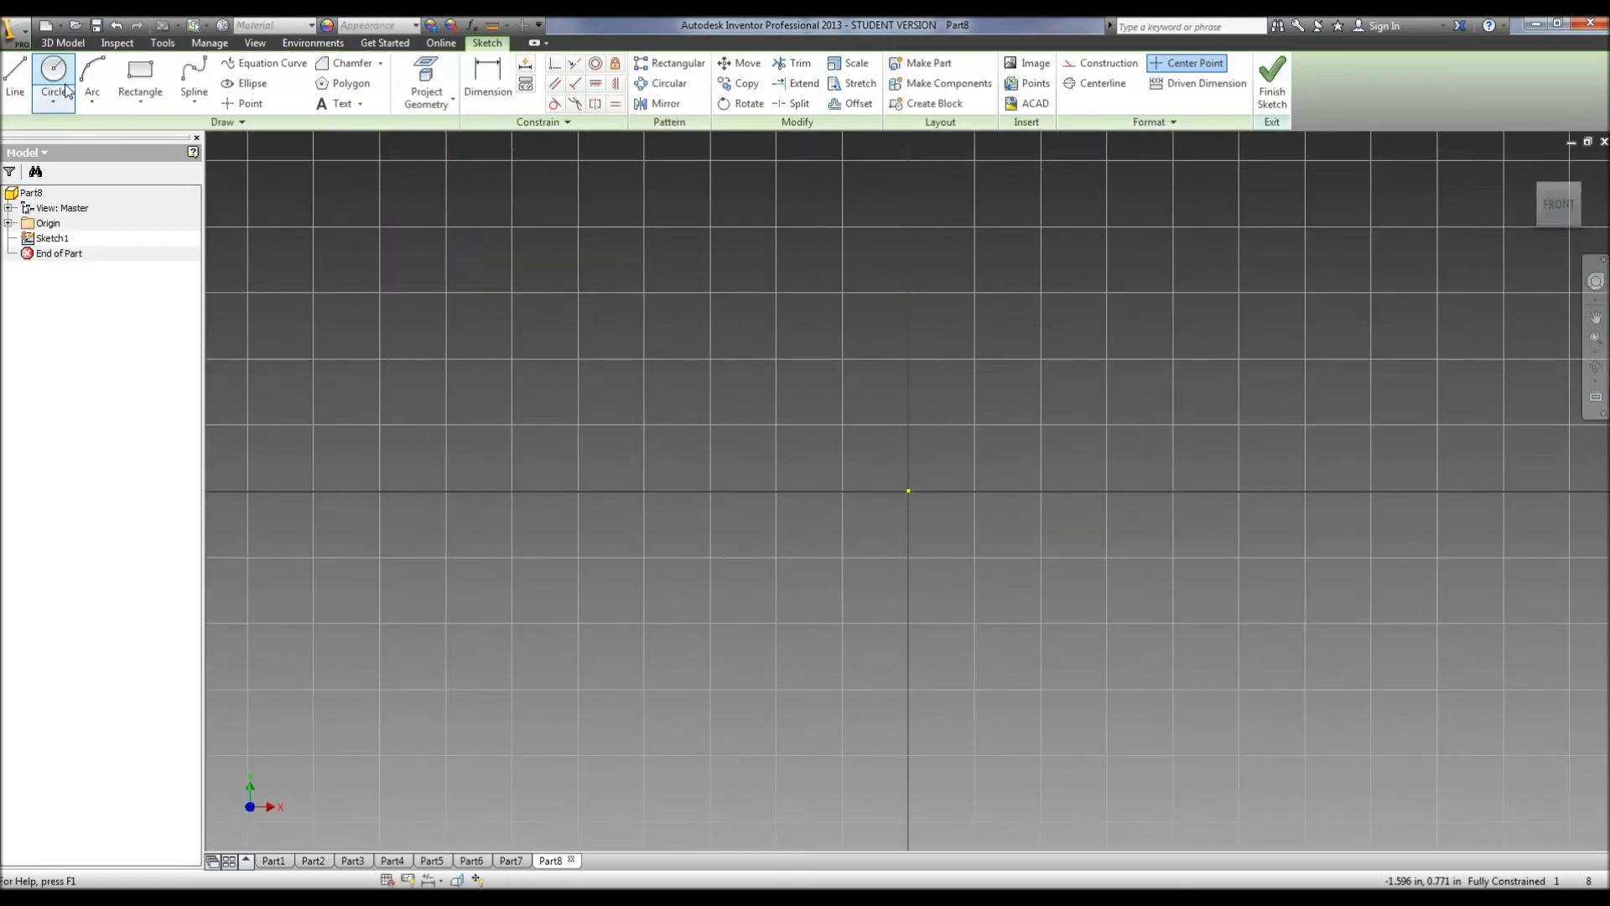
click(15, 79)
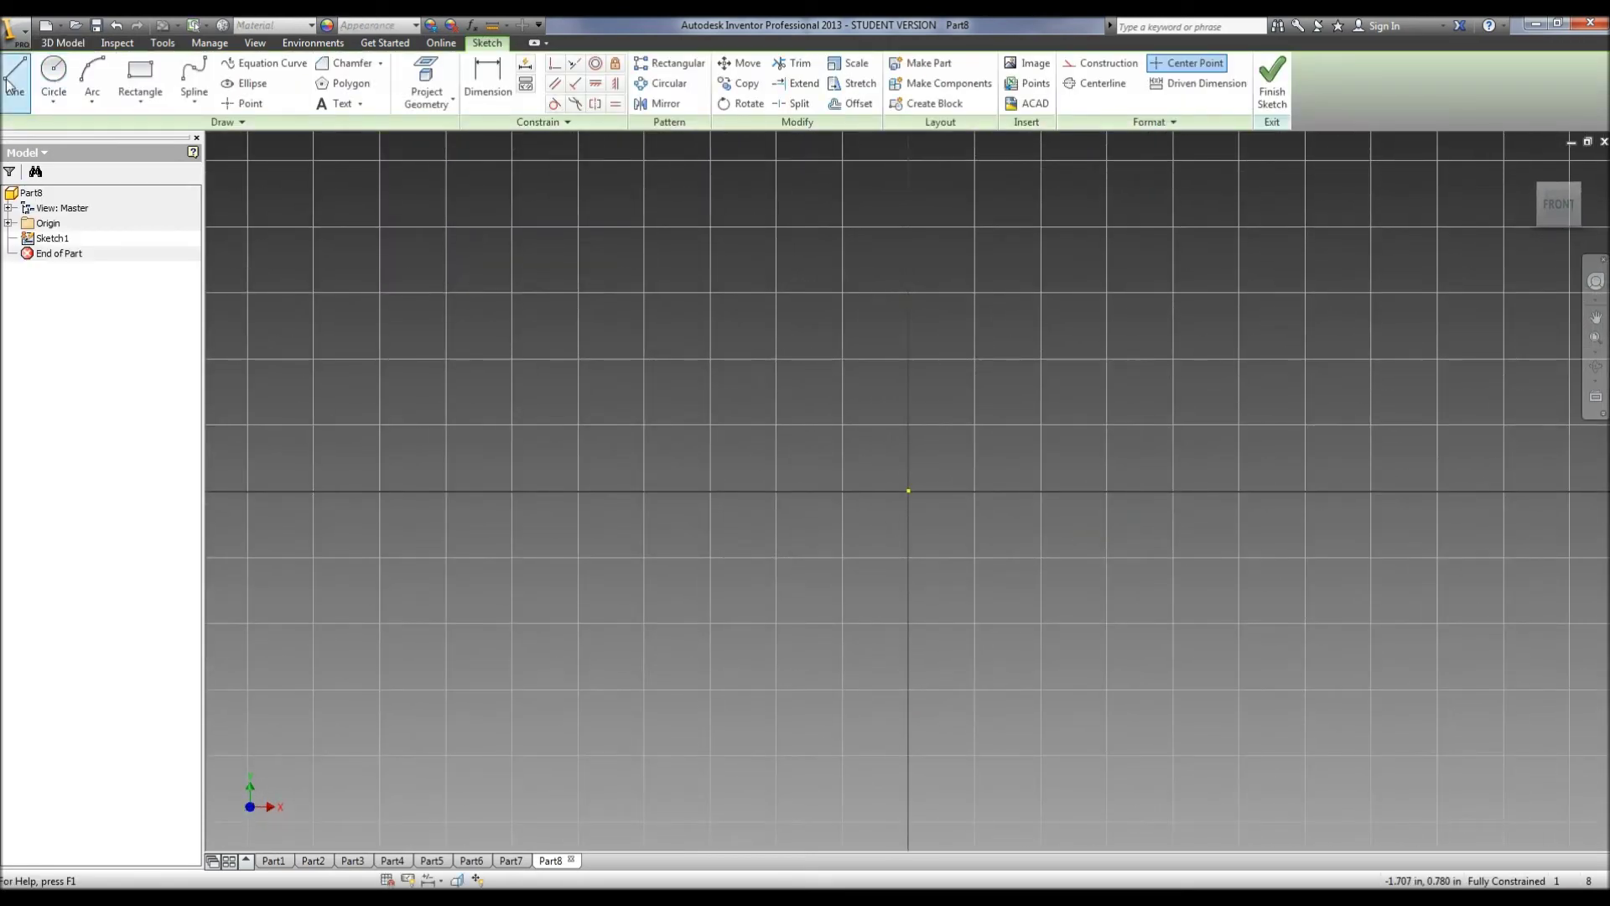
Draw a .325 in vertical line up from the origin.
click(910, 489)
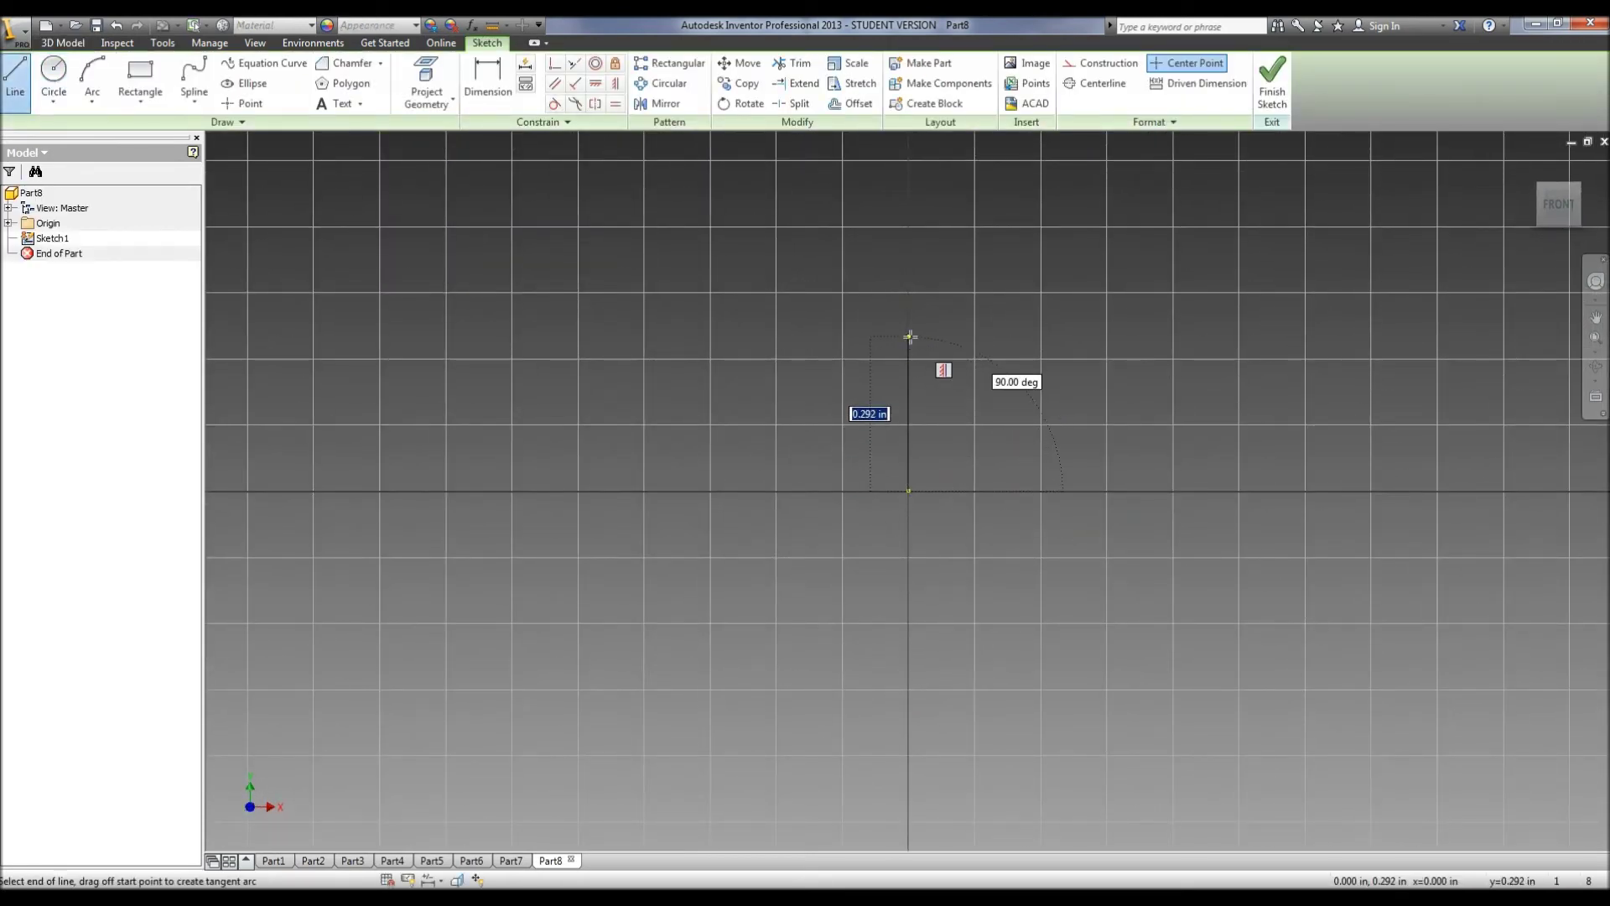
text(.325)
key(Return)
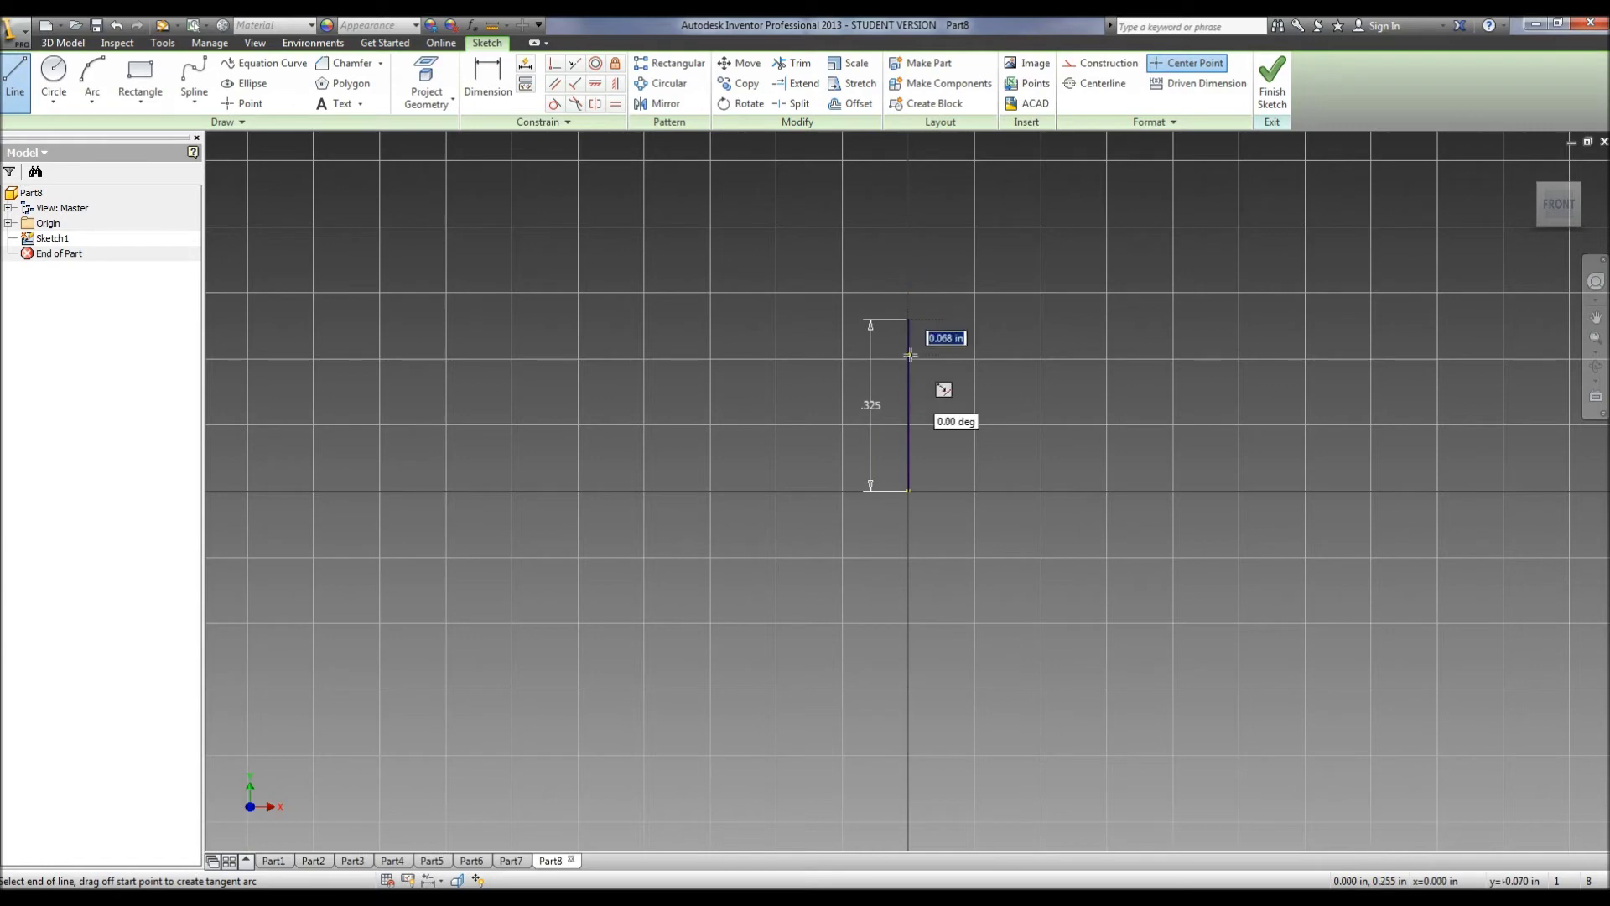
click(910, 319)
From the bottom endpoint, chain .031, .250 and .156 in line segments.
click(909, 491)
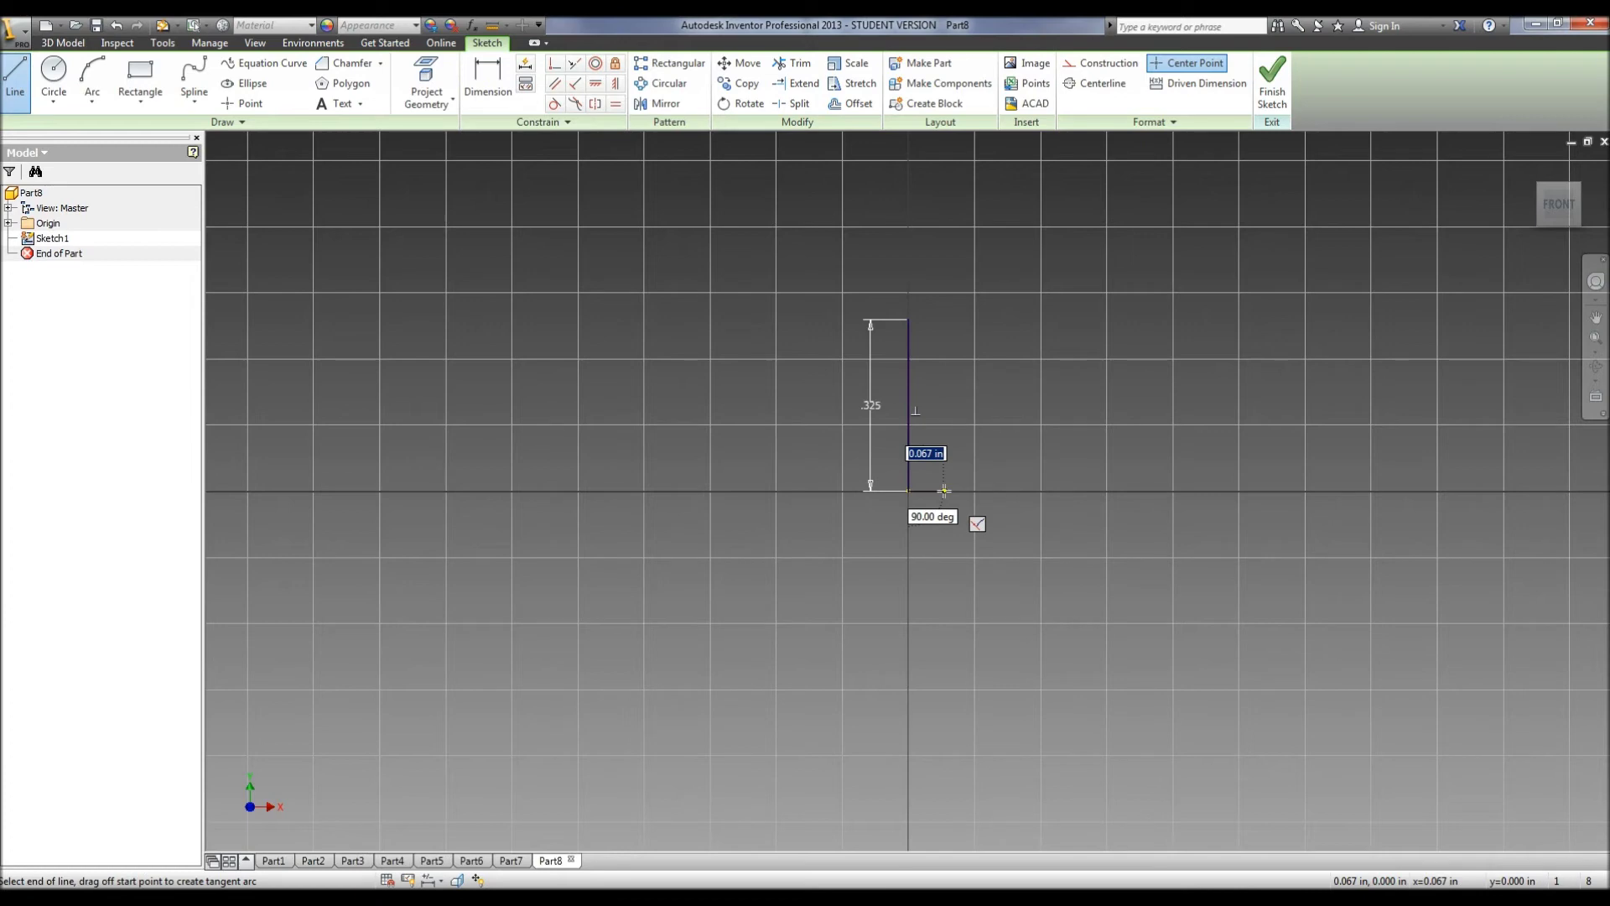
text(.)
text(0625/2)
key(Return)
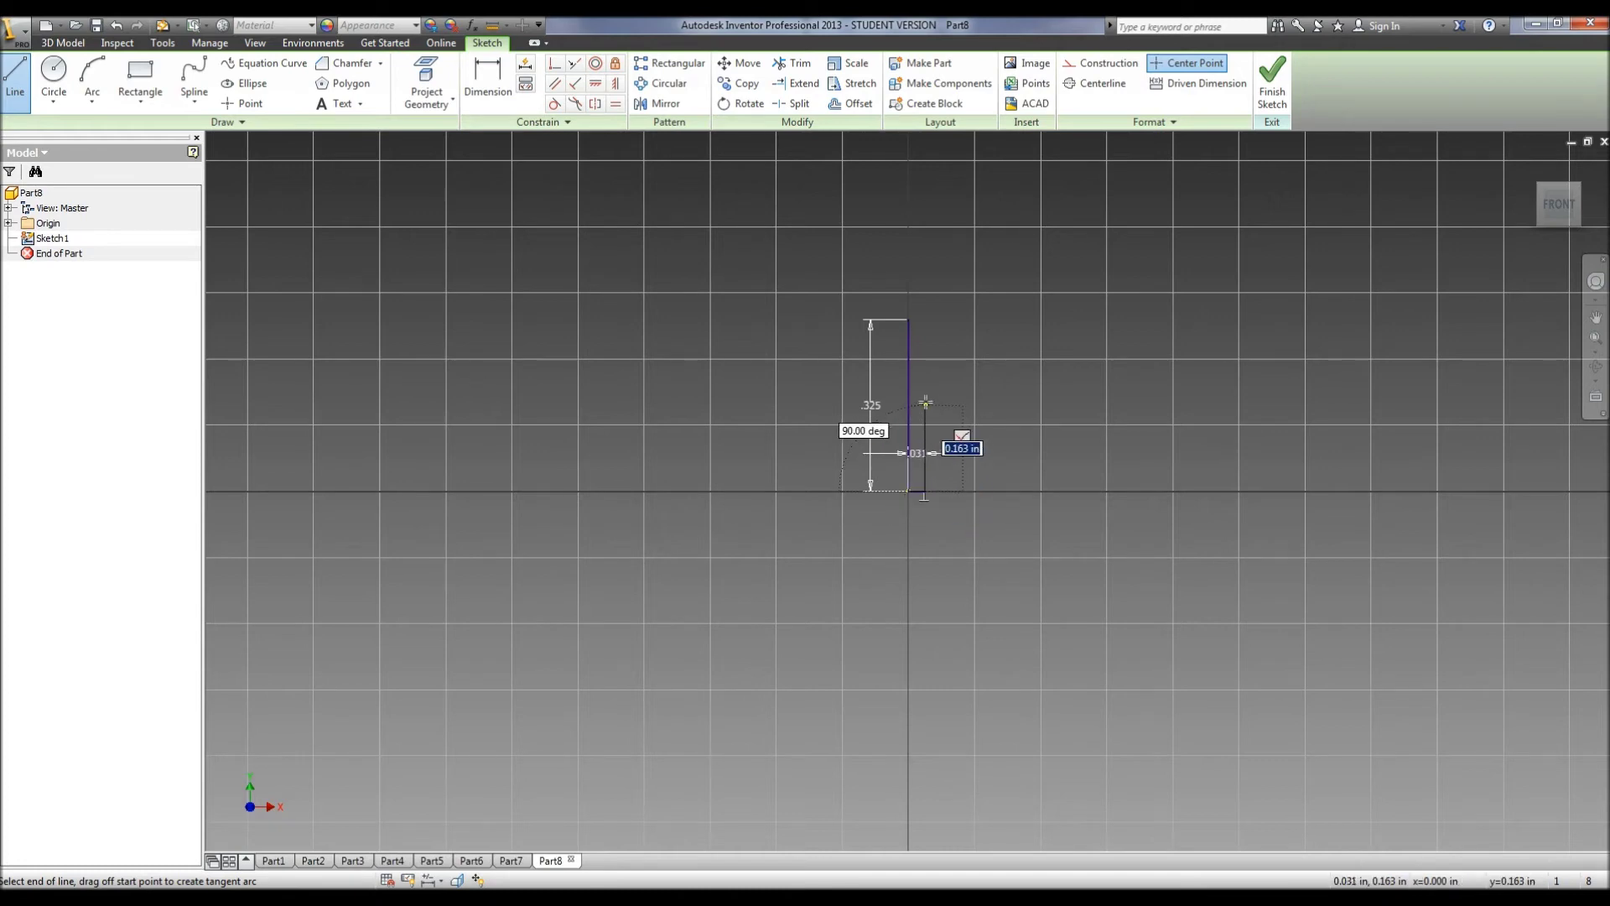
text(.25)
key(Return)
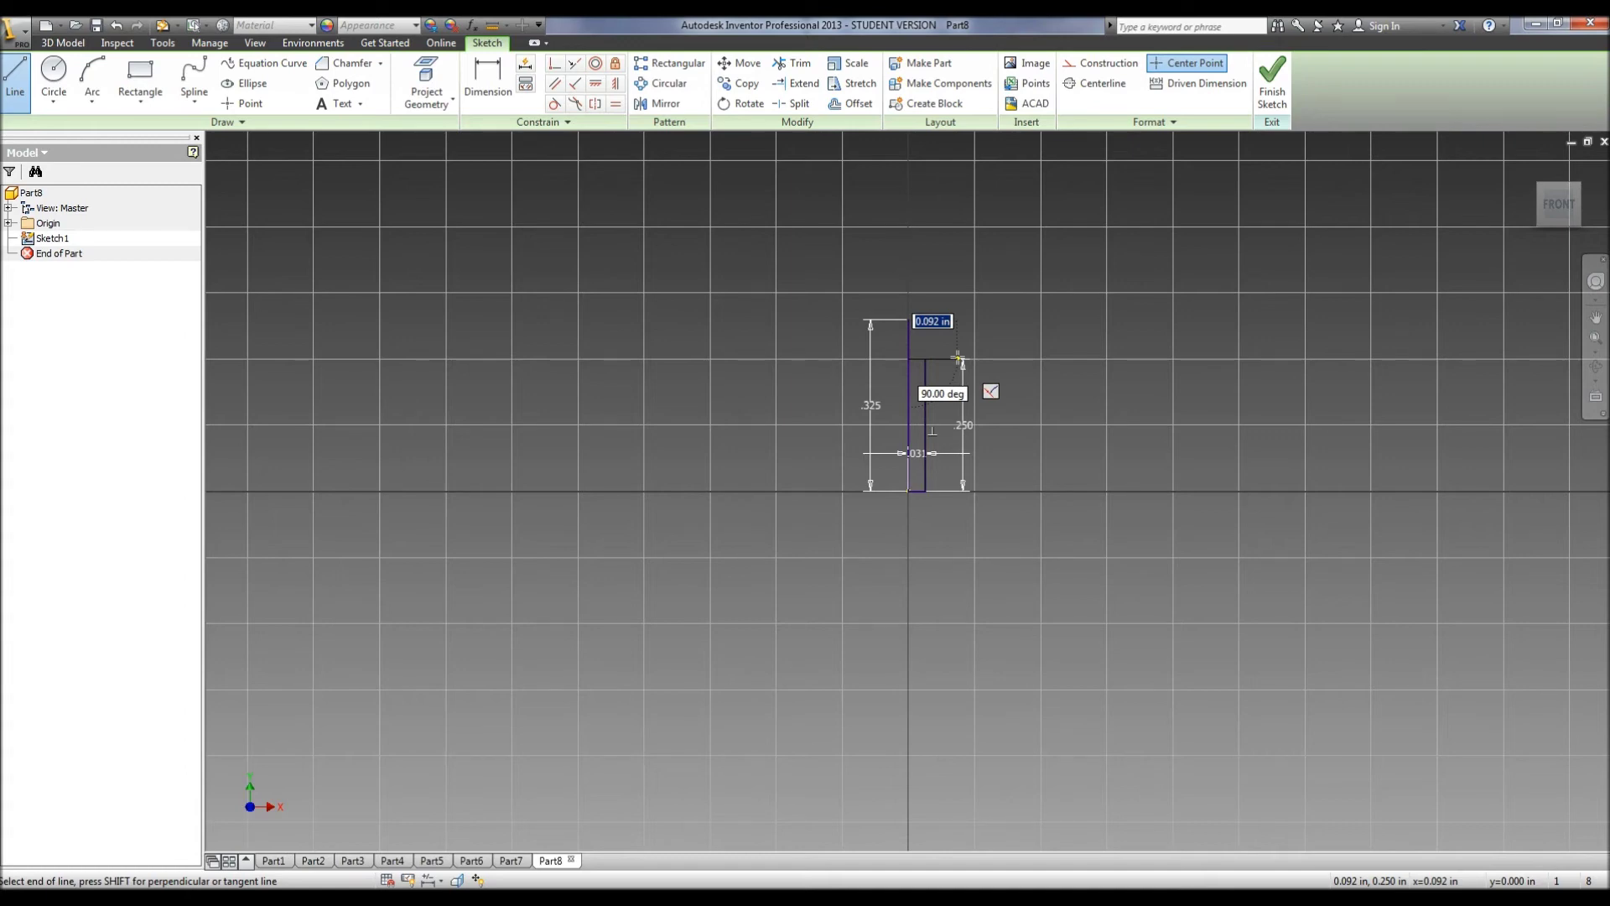
text(.1562)
key(Return)
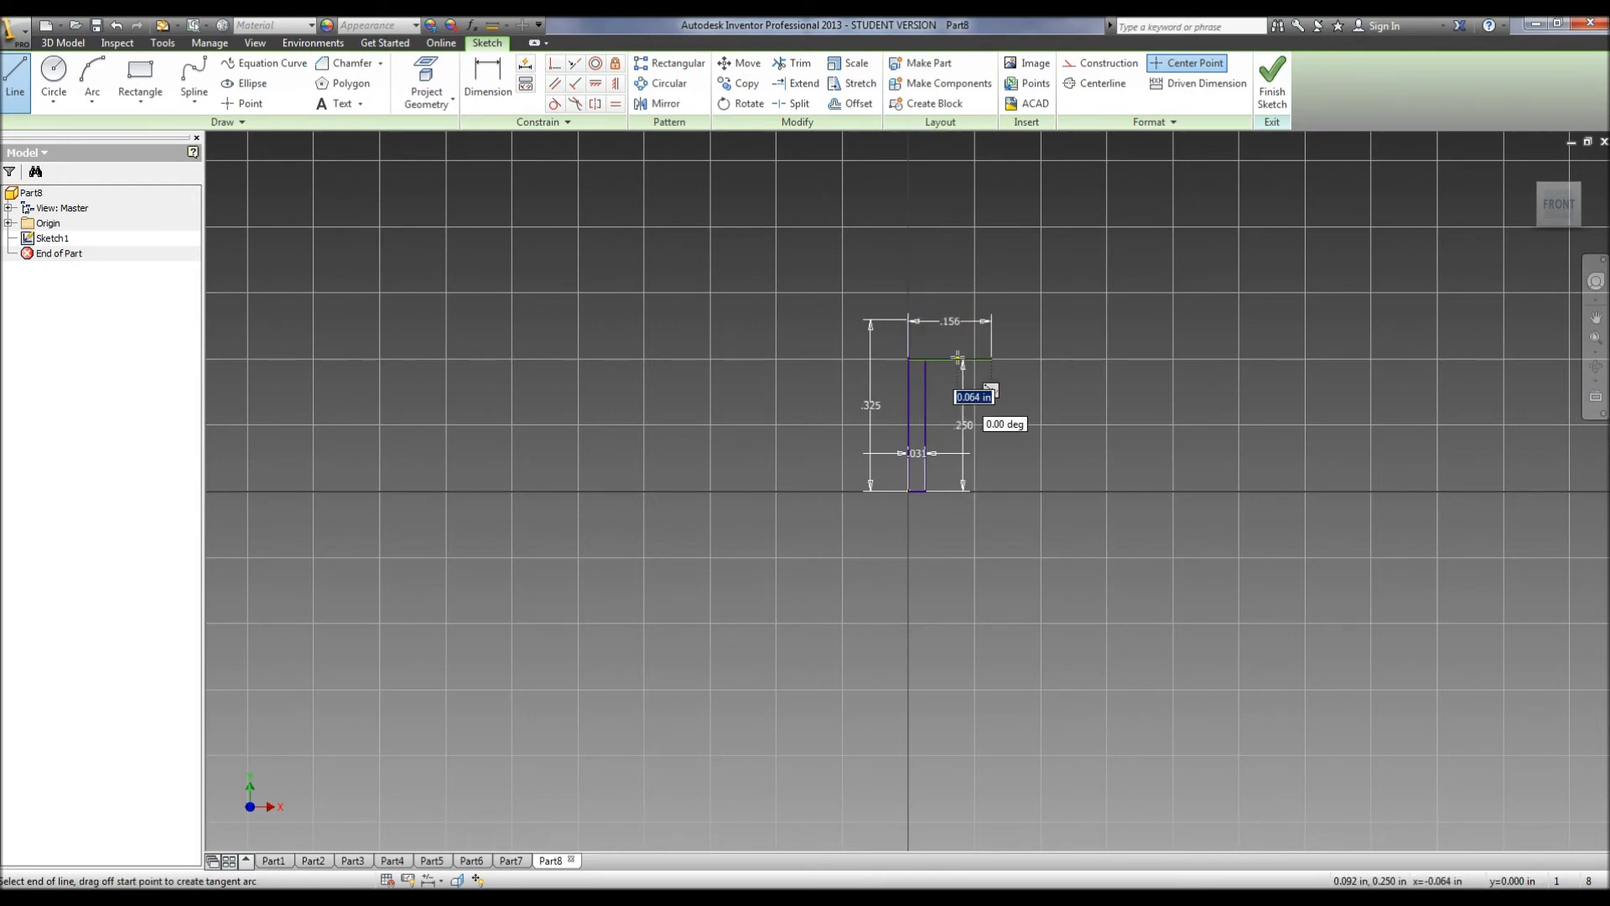
Draw a .156 in radius arc from the .156 segment to the top of the .325 line.
click(88, 73)
click(992, 359)
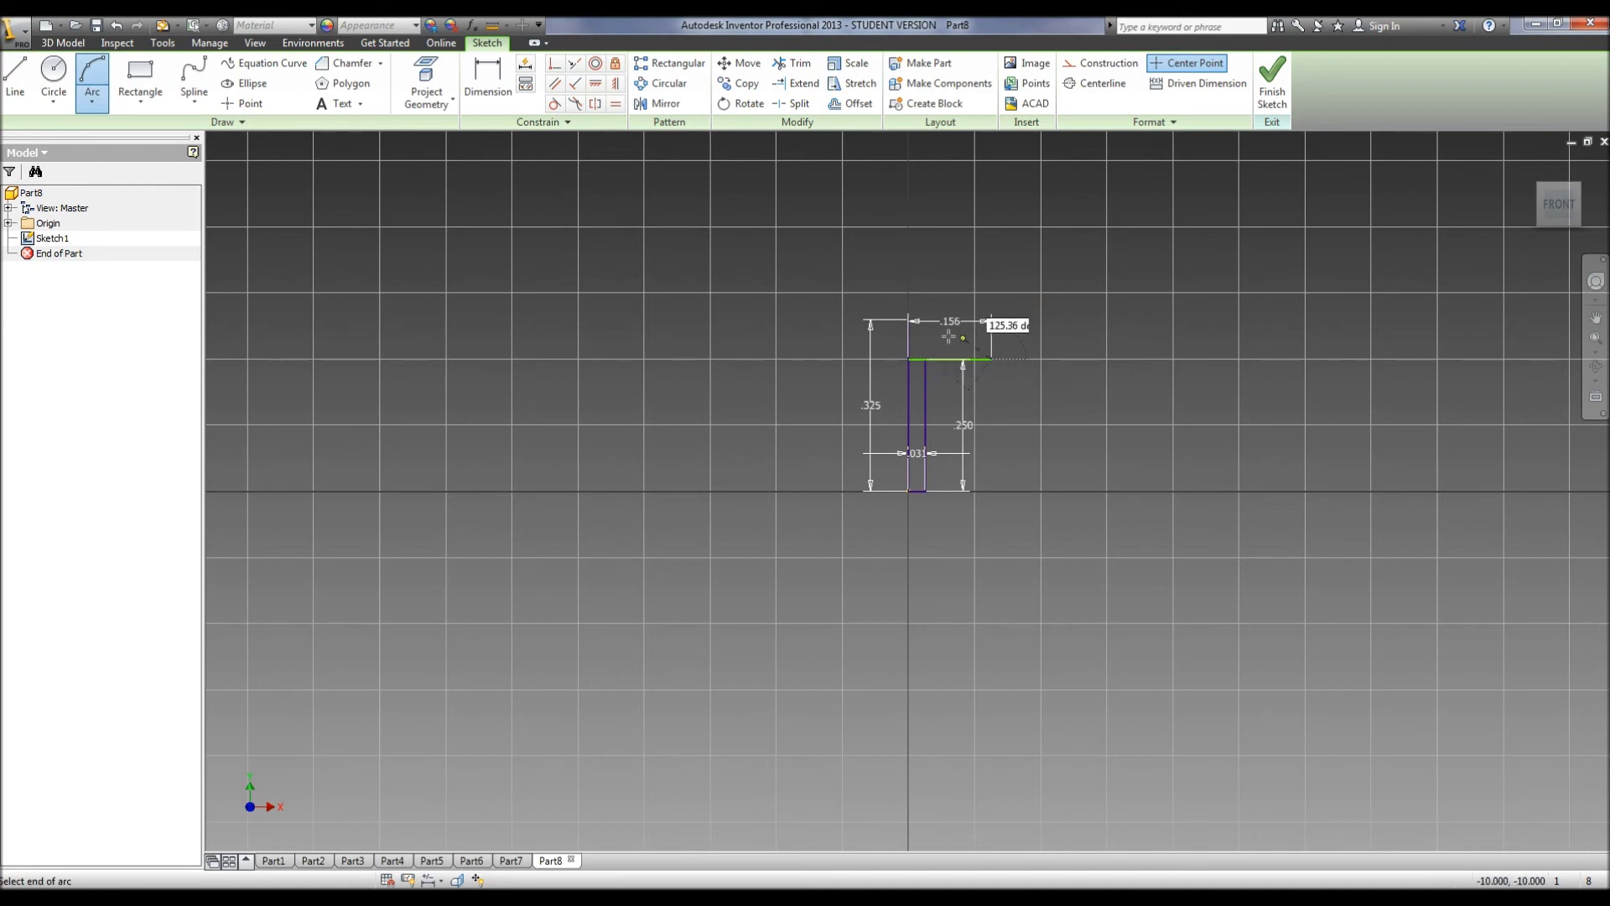
click(910, 318)
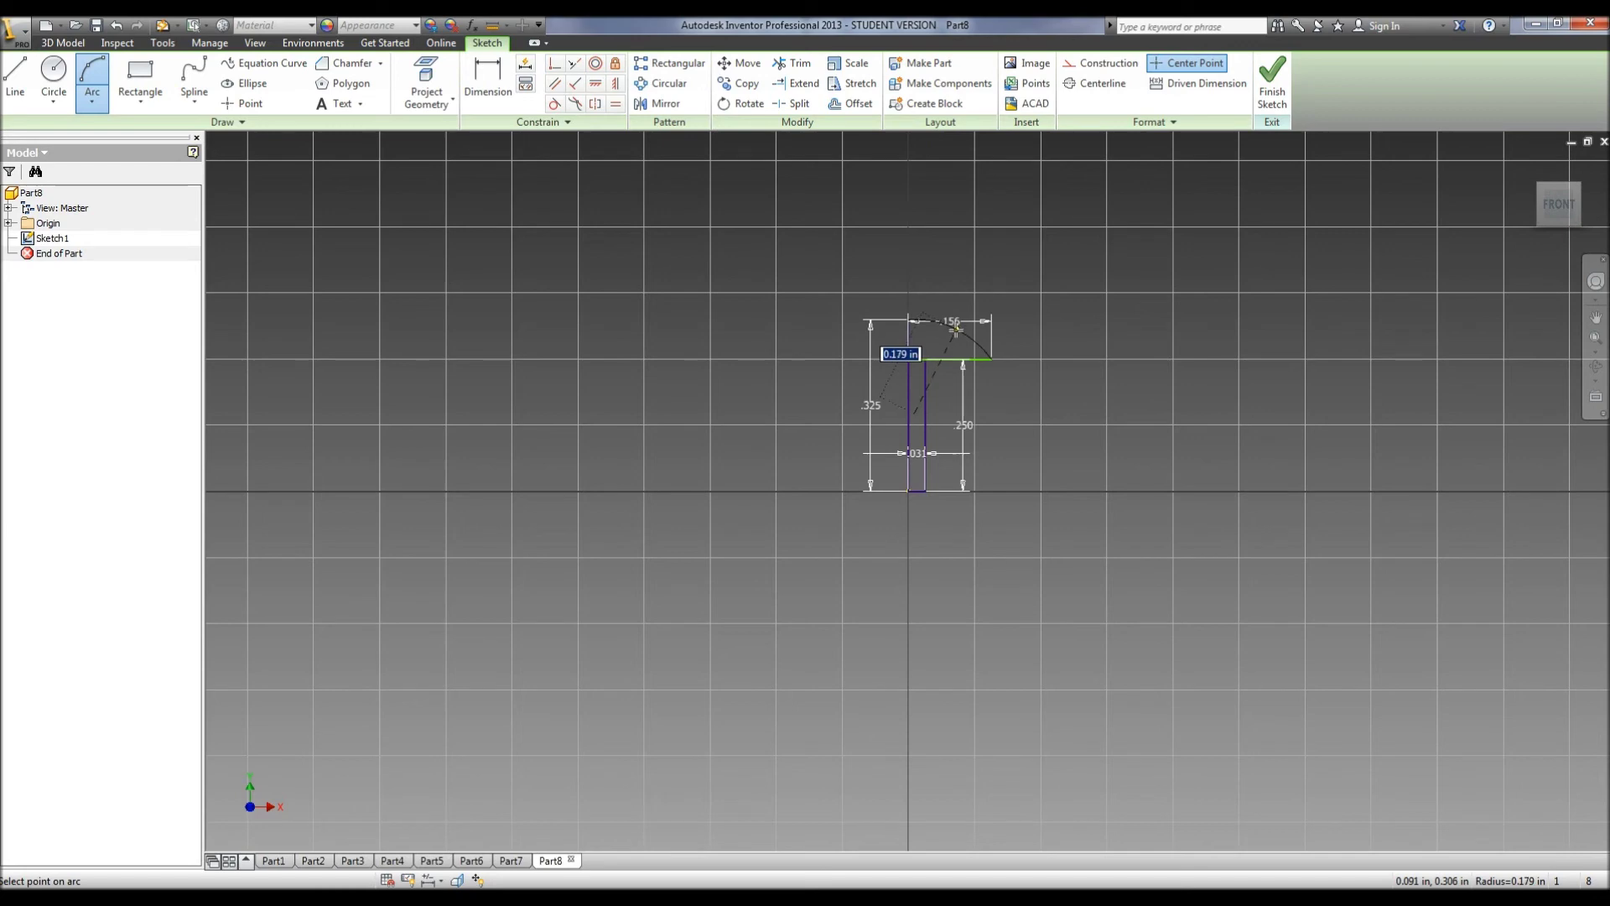
text(.15)
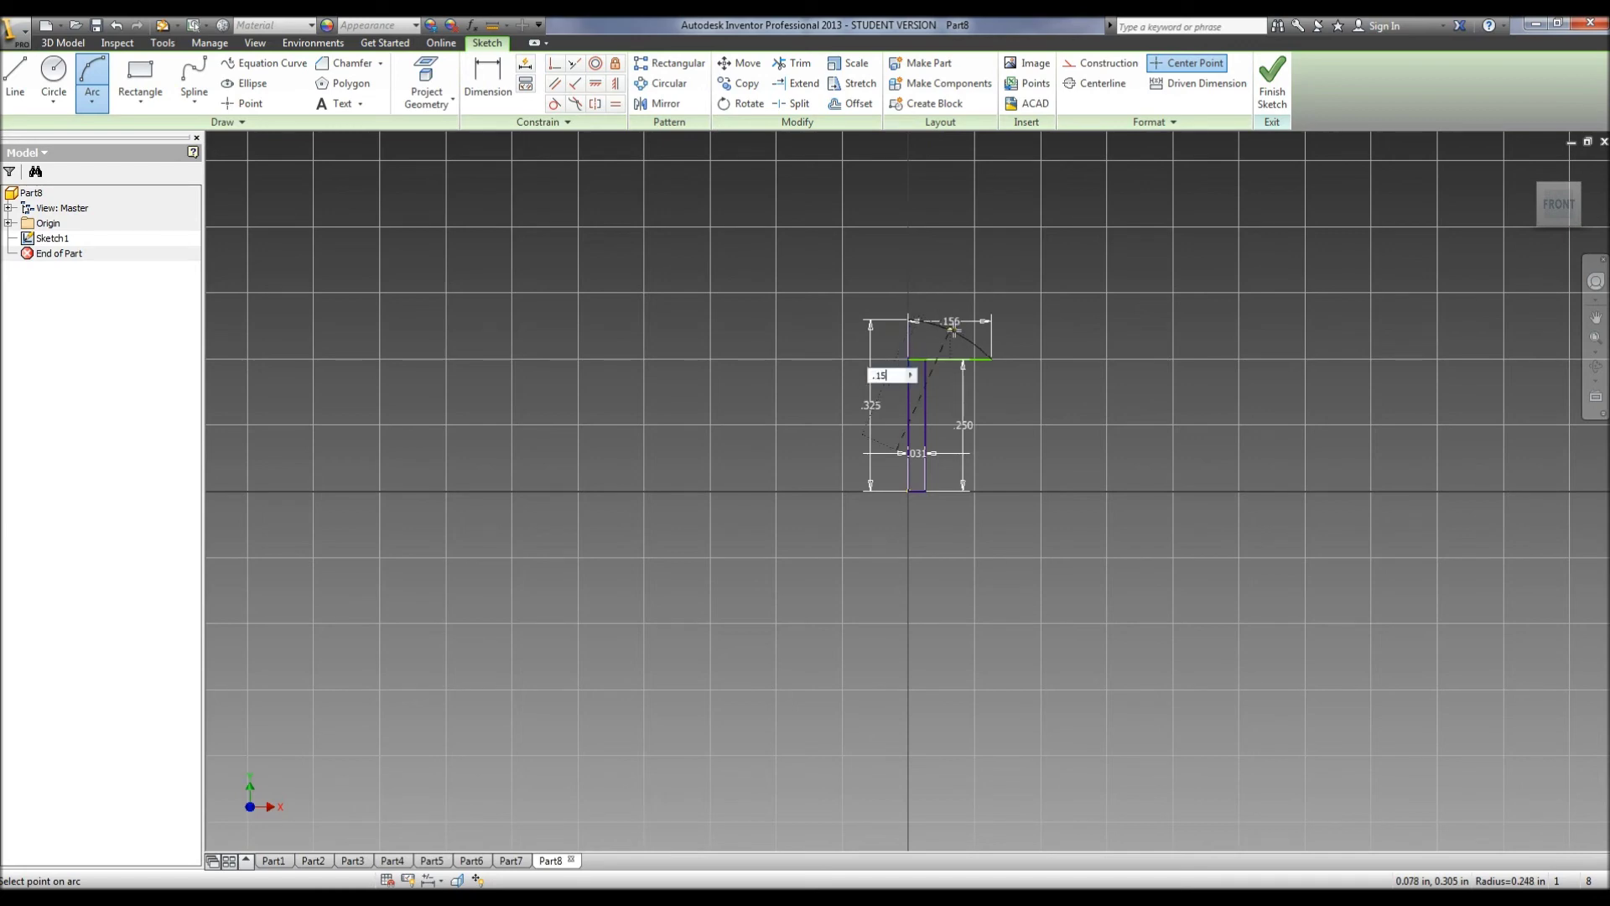
text(62)
key(Tab)
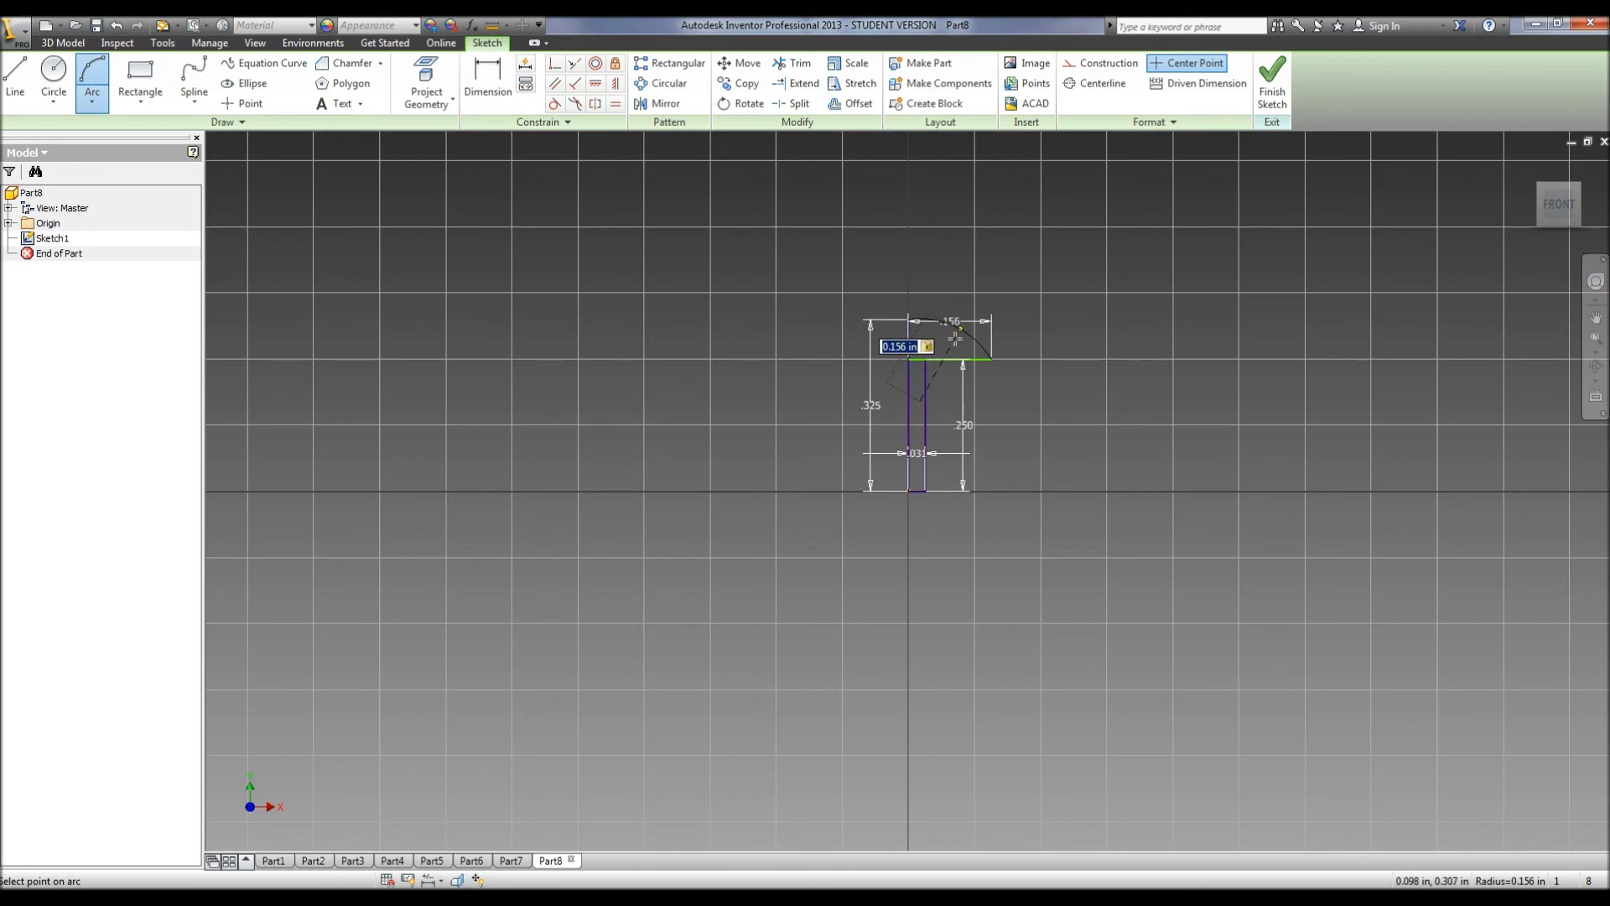
click(913, 322)
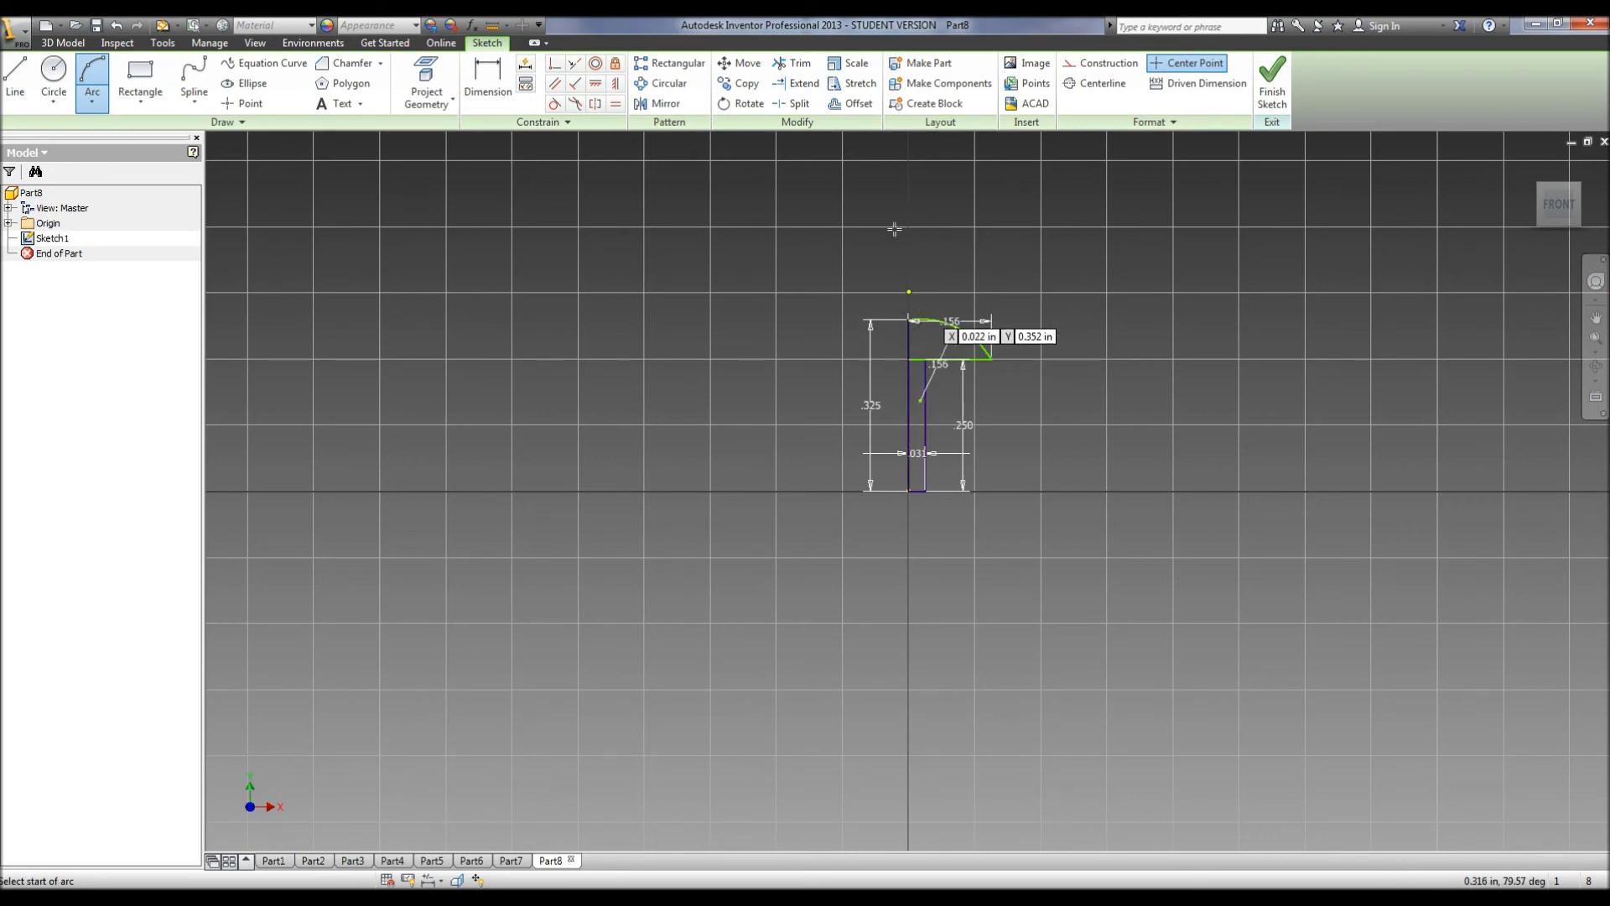
scroll(1000, 277, up, 5)
scroll(748, 504, down, 2)
scroll(749, 503, down, 2)
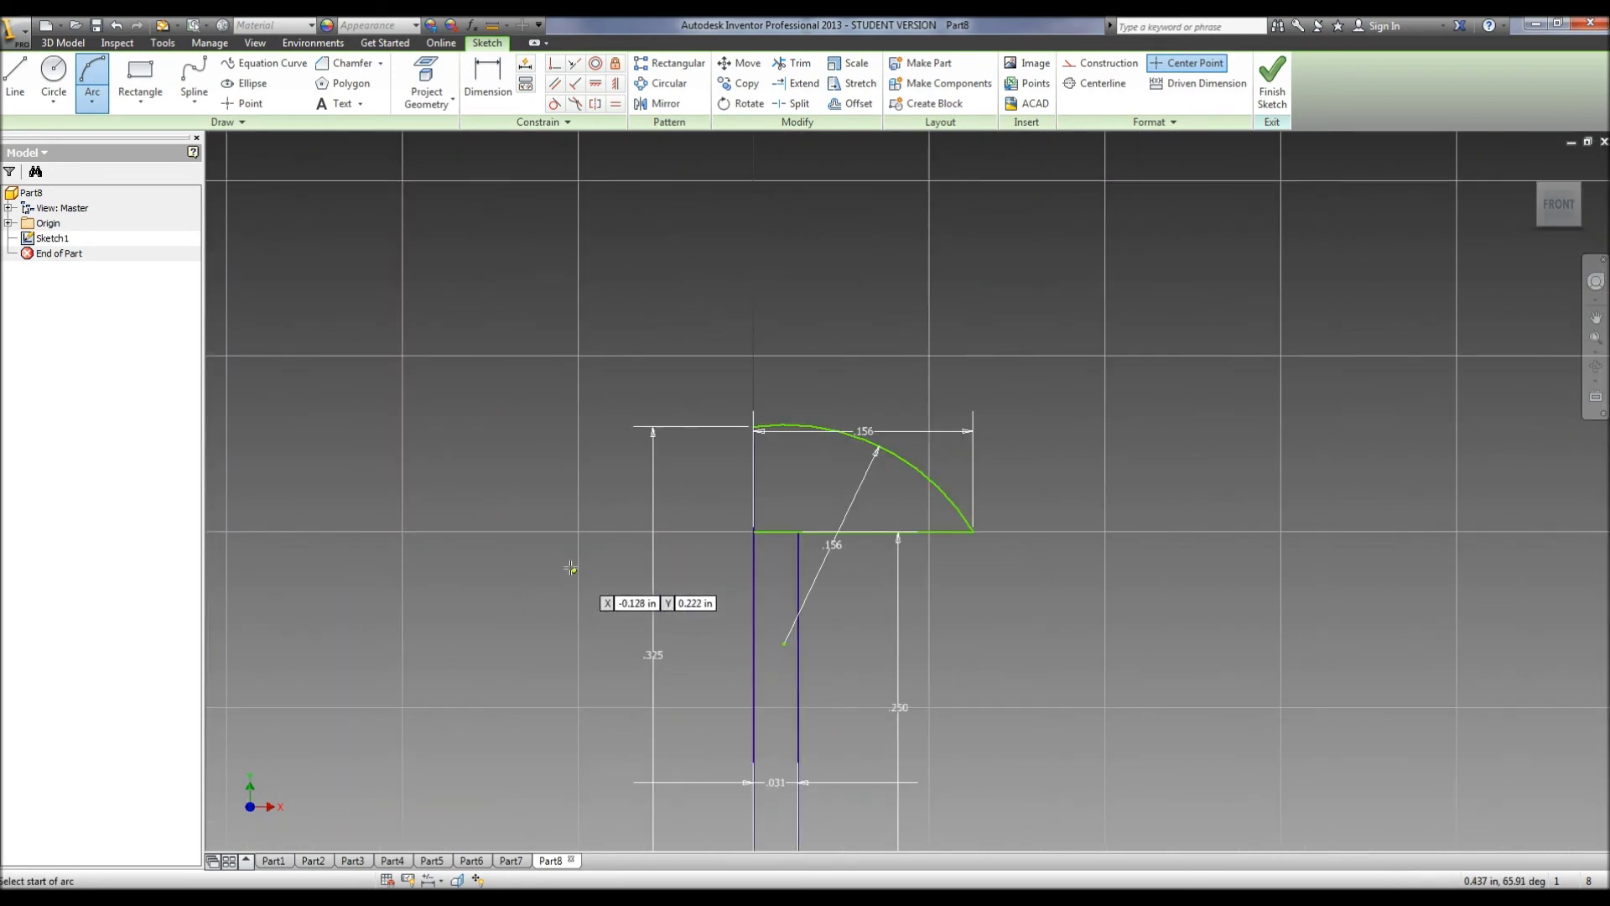
right_click(416, 467)
click(456, 470)
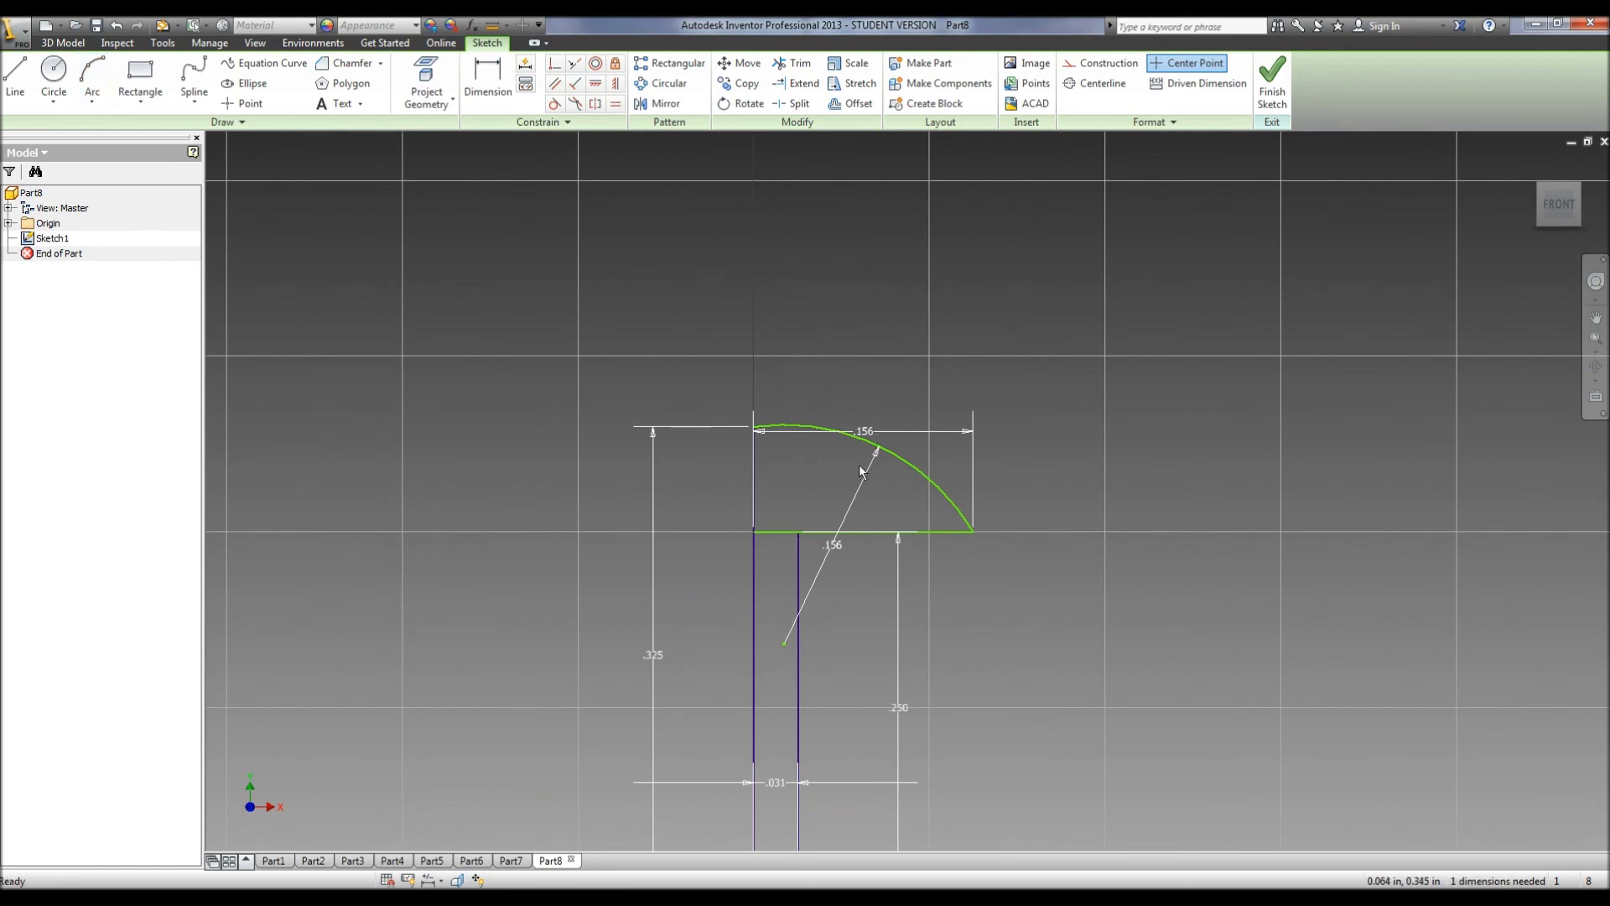
Delete the .156 radius and the .156, .325, .031 and .250 dimensions.
click(830, 546)
key(Delete)
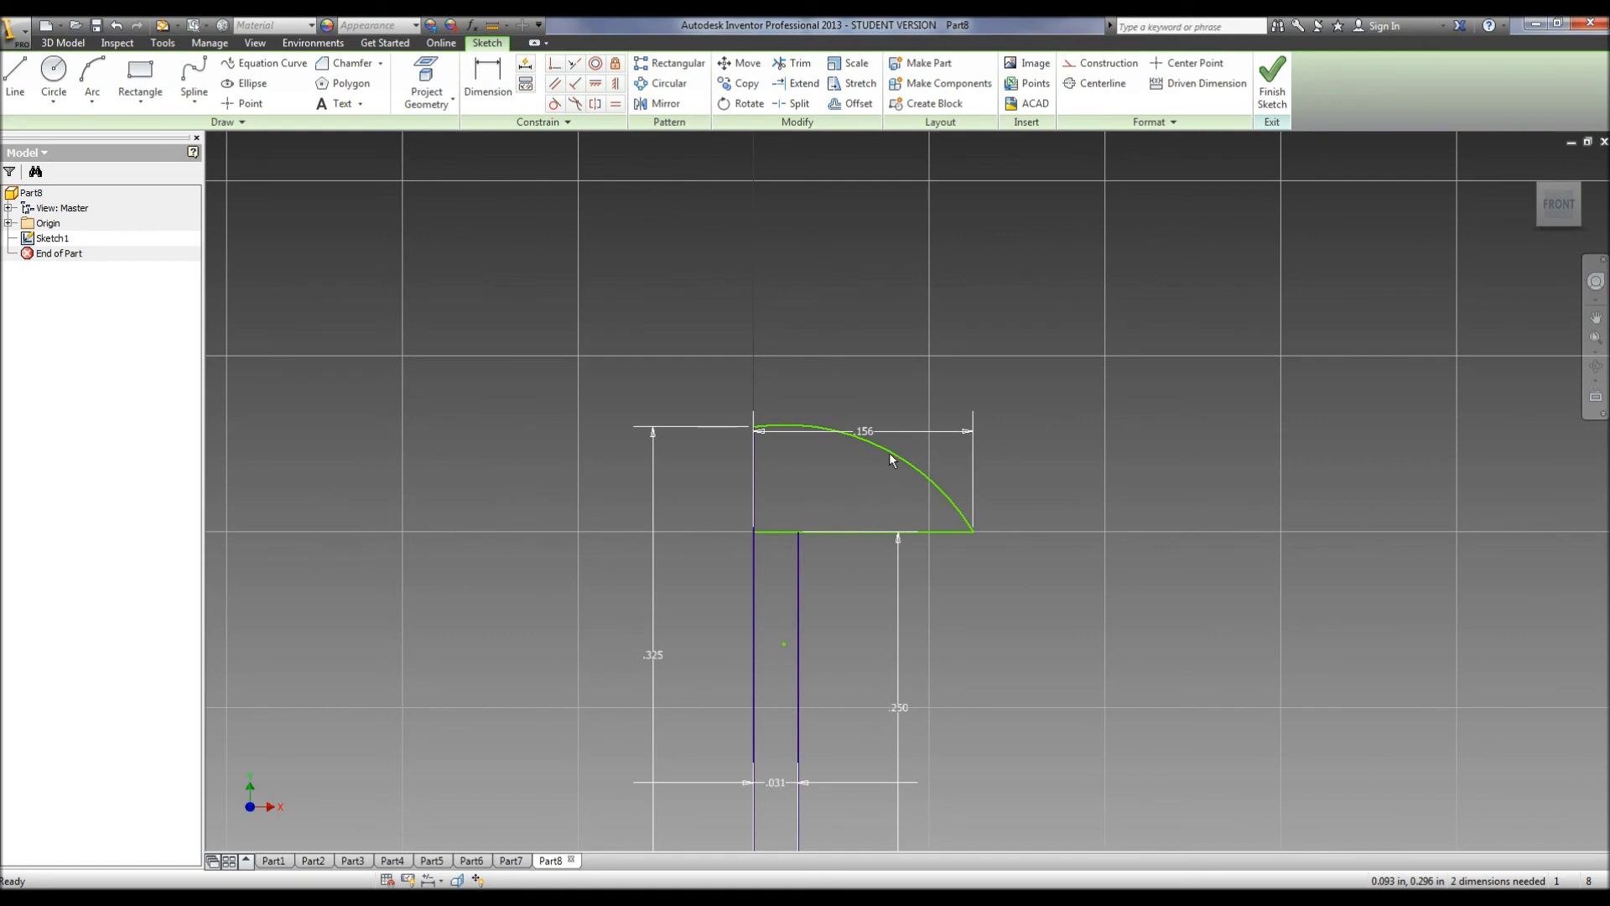
click(875, 435)
key(Delete)
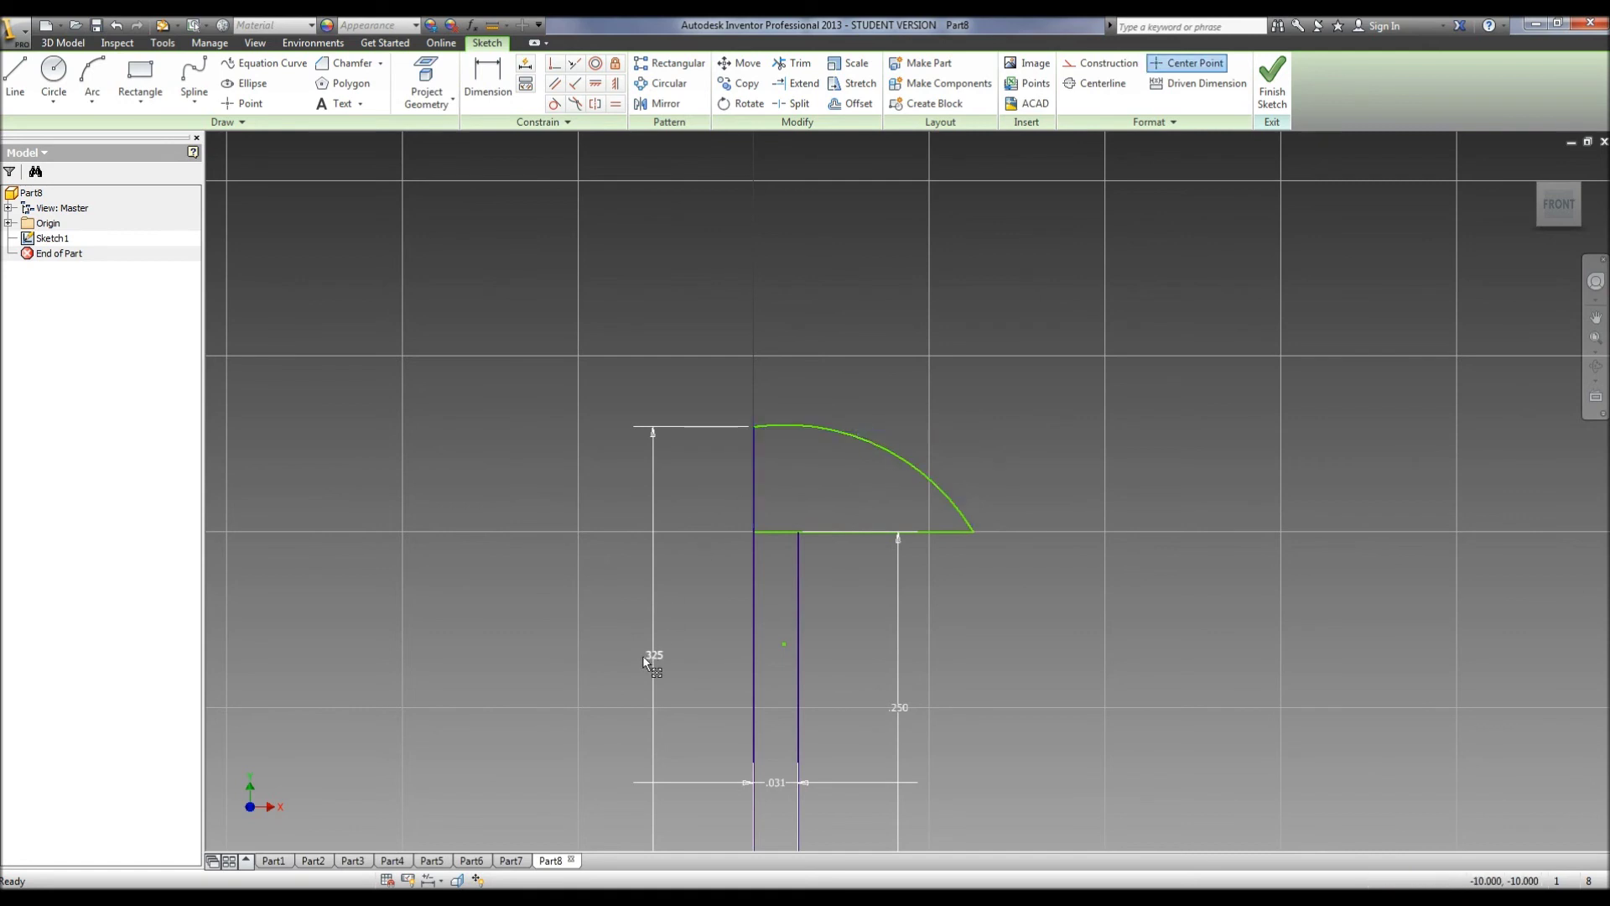
click(652, 656)
key(Delete)
click(779, 786)
key(Delete)
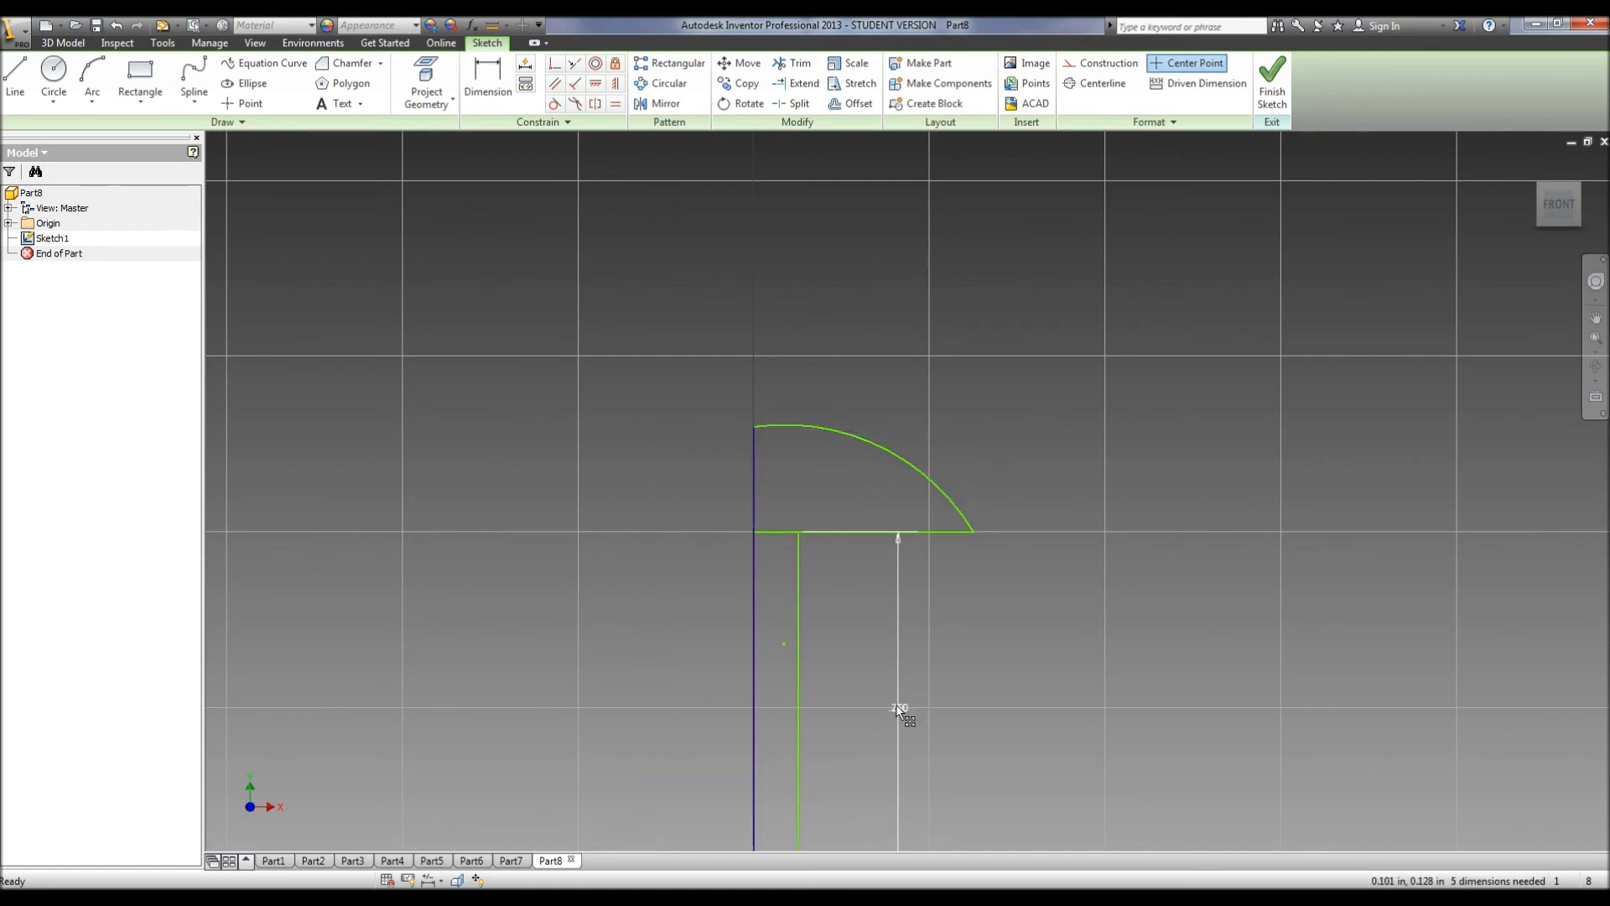
click(898, 707)
key(Delete)
Trim the extra line inside the head and finish the sketch.
click(791, 64)
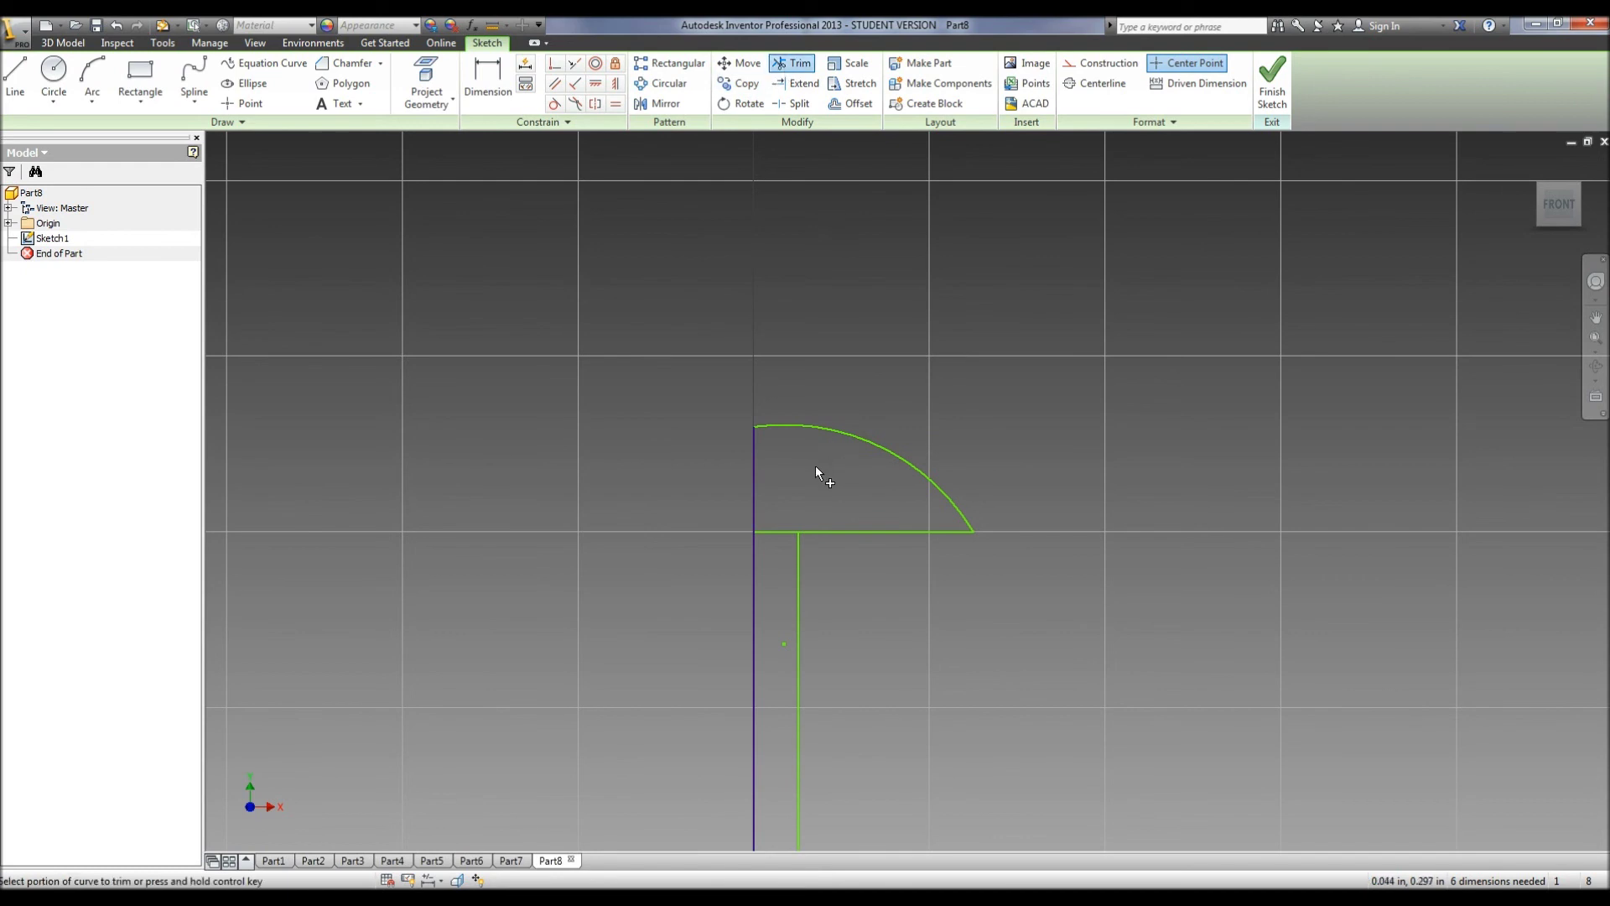
click(783, 532)
click(1272, 82)
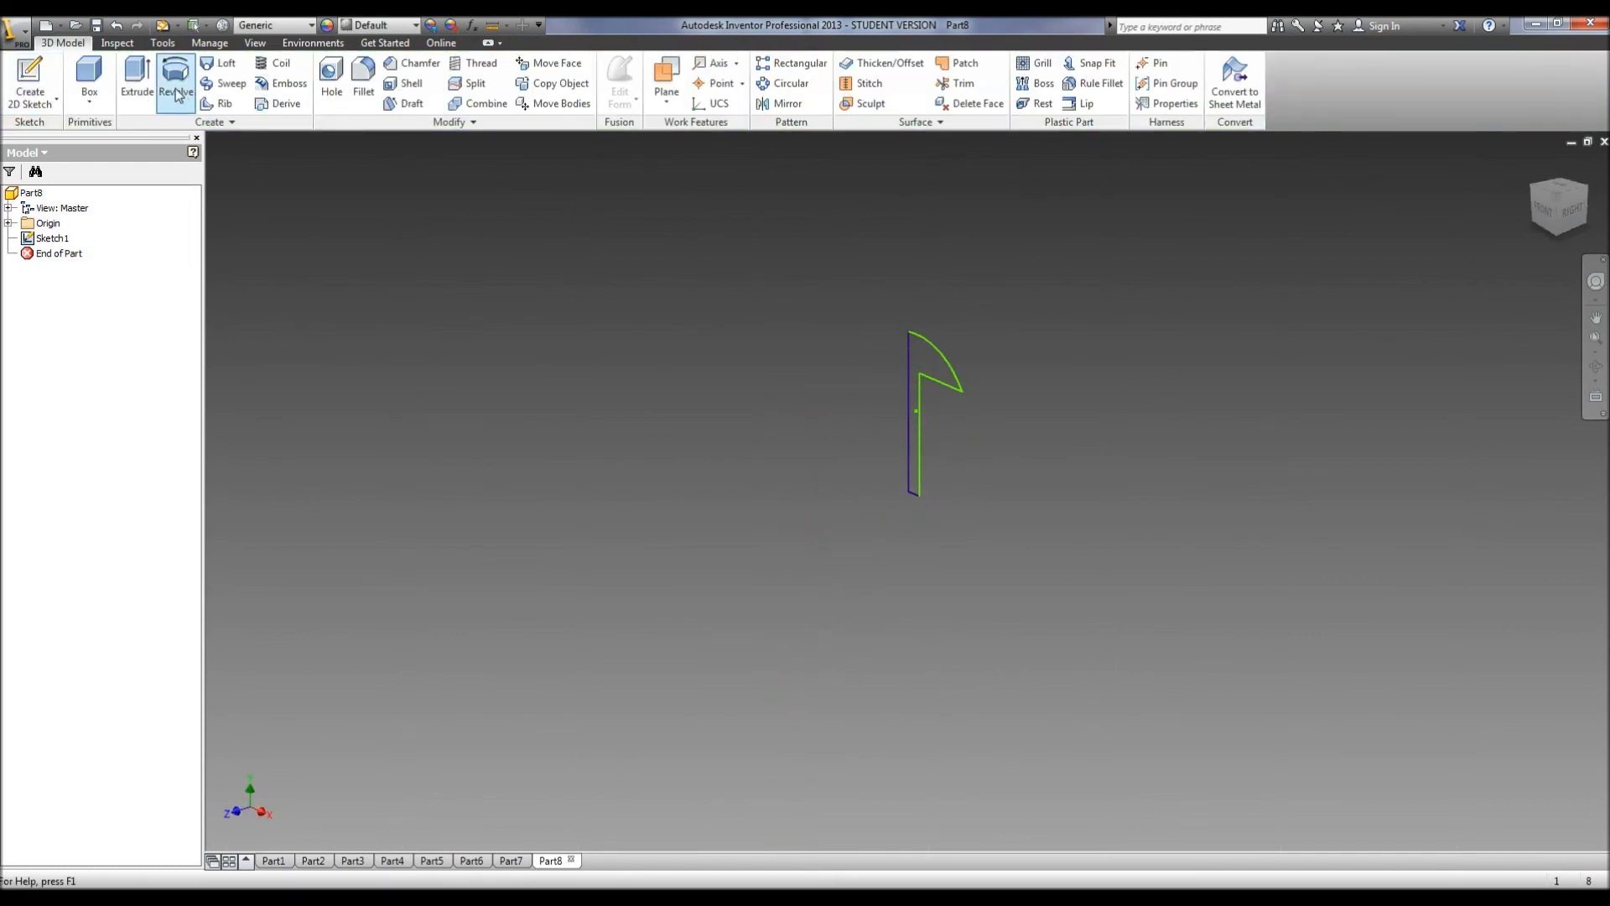
Revolve the peg profile a full 360° about its vertical line, creating Revolution1.
click(175, 80)
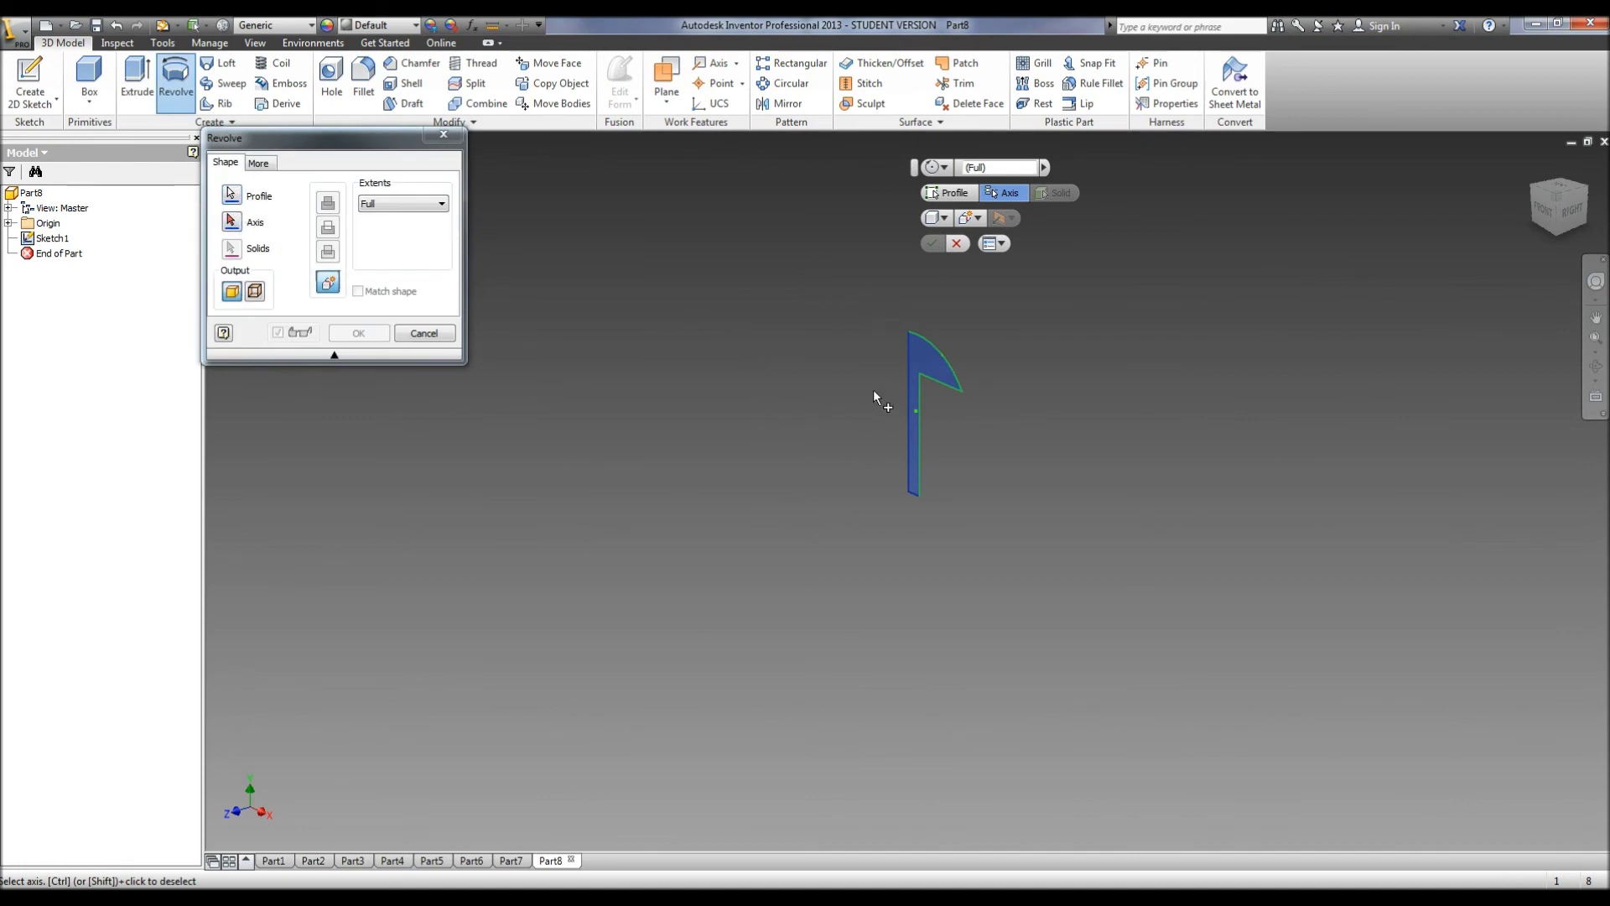
click(918, 401)
click(358, 333)
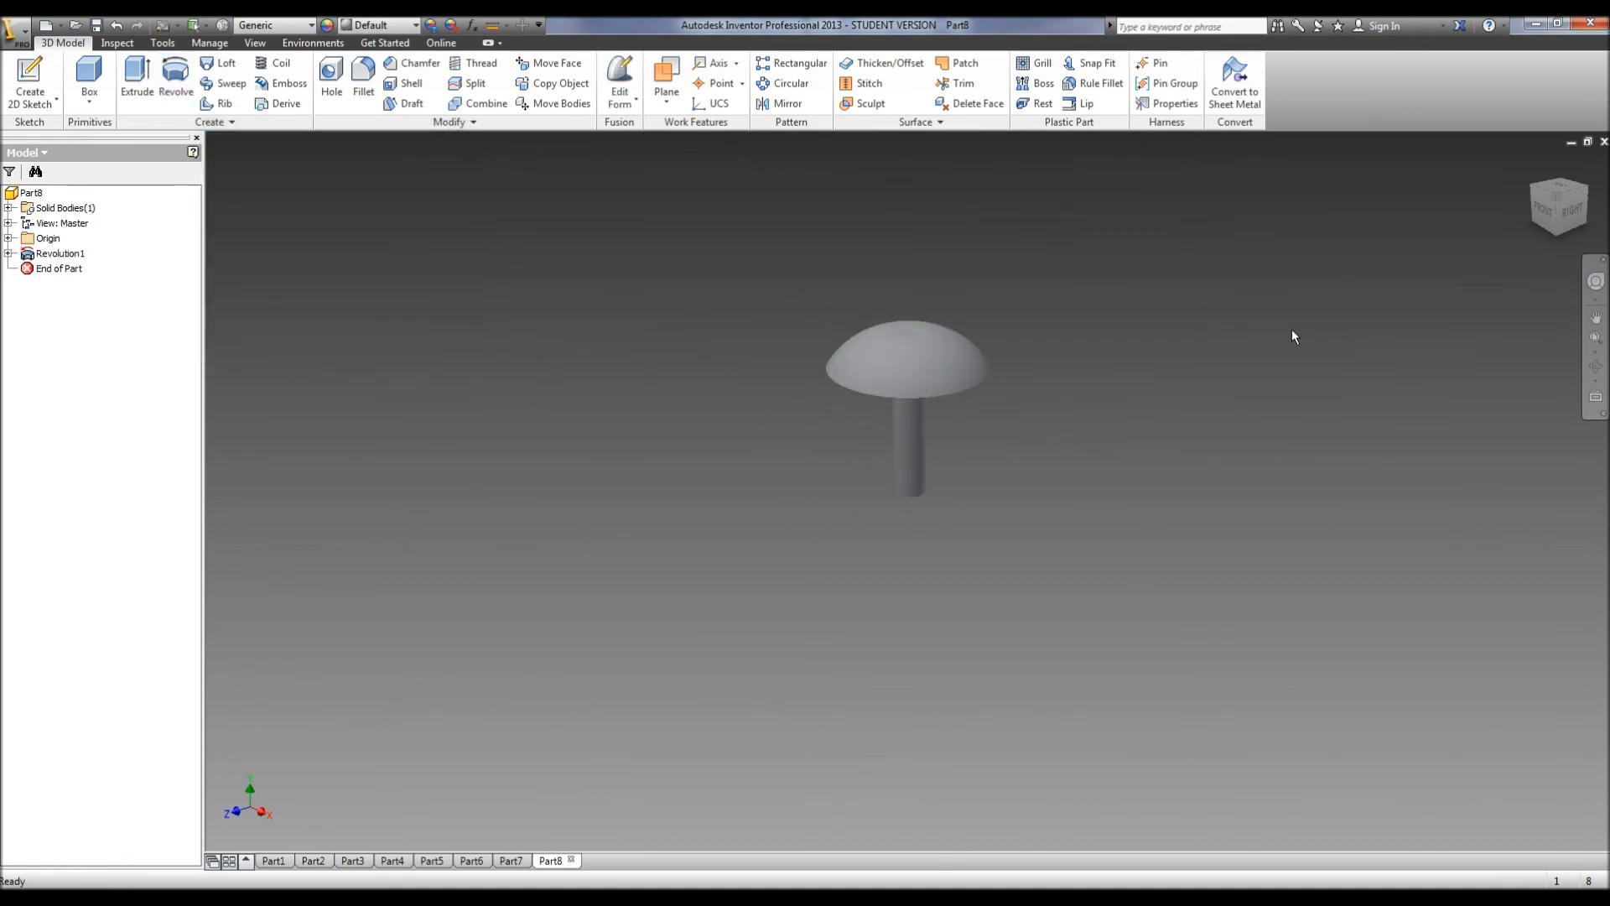
click(1596, 367)
mouse_move(1031, 425)
mouse_down()
mouse_move(963, 304)
mouse_move(1009, 500)
mouse_move(994, 608)
mouse_move(837, 546)
mouse_move(864, 554)
mouse_move(945, 506)
mouse_move(976, 351)
mouse_move(1012, 372)
mouse_move(1003, 363)
mouse_move(1009, 470)
mouse_move(978, 352)
mouse_move(877, 352)
mouse_up()
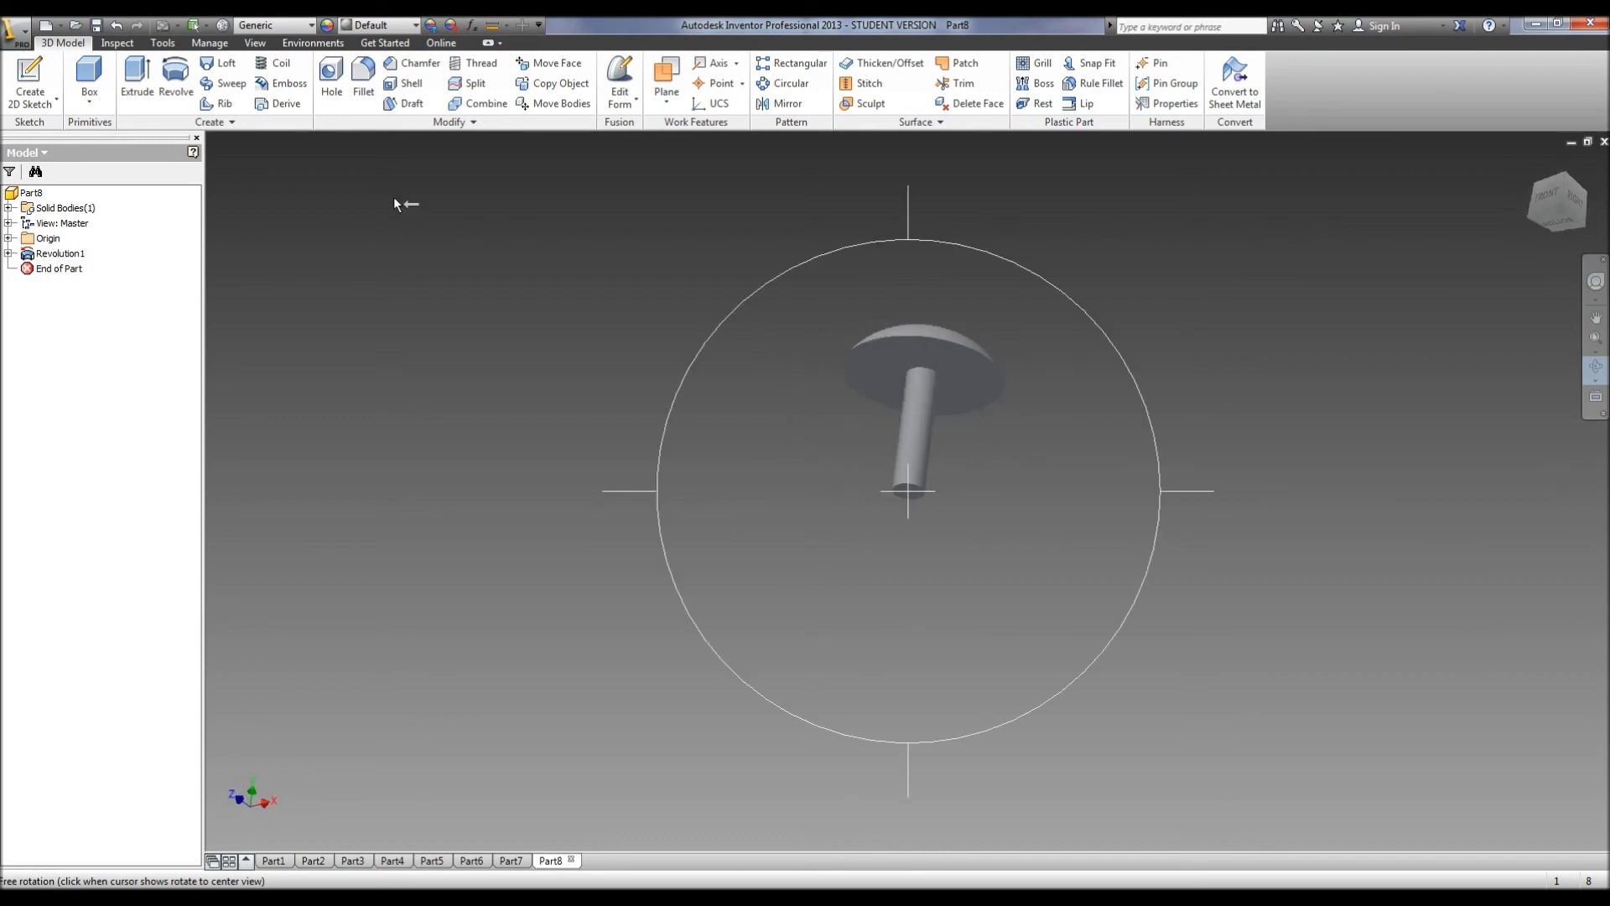